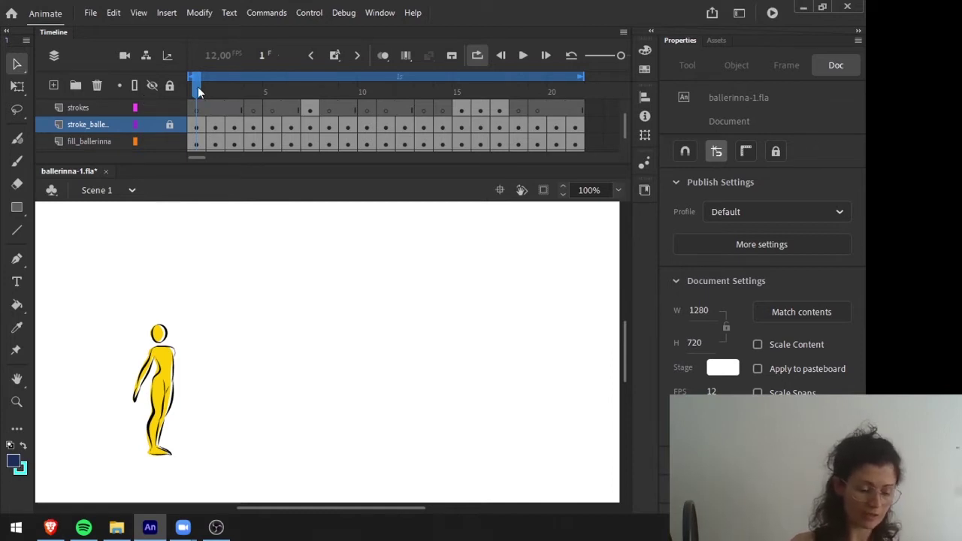
Play the ballerina animation repeatedly from frame 1 and step back through its frames to examine the overall leap motion.
key(Return)
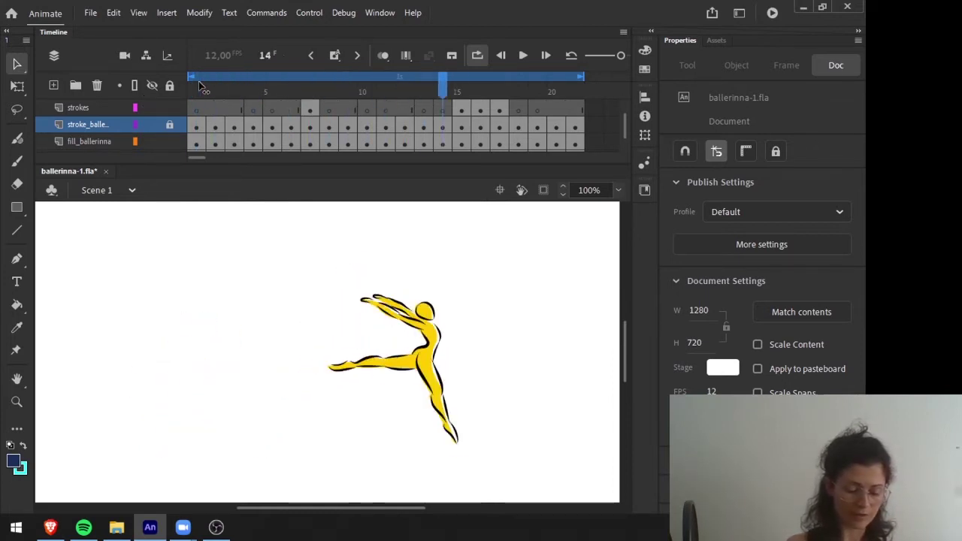
key(comma)
key(comma)
key(comma)
key(comma)
key(comma)
key(comma)
key(comma)
key(comma)
key(comma)
key(comma)
key(comma)
key(comma)
key(comma)
key(comma)
key(comma)
key(comma)
key(comma)
key(comma)
key(comma)
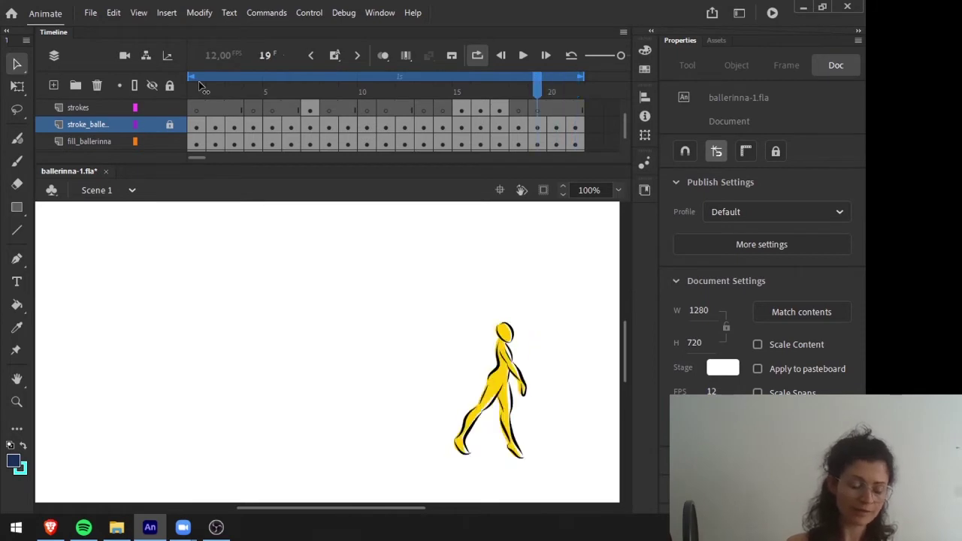
key(comma)
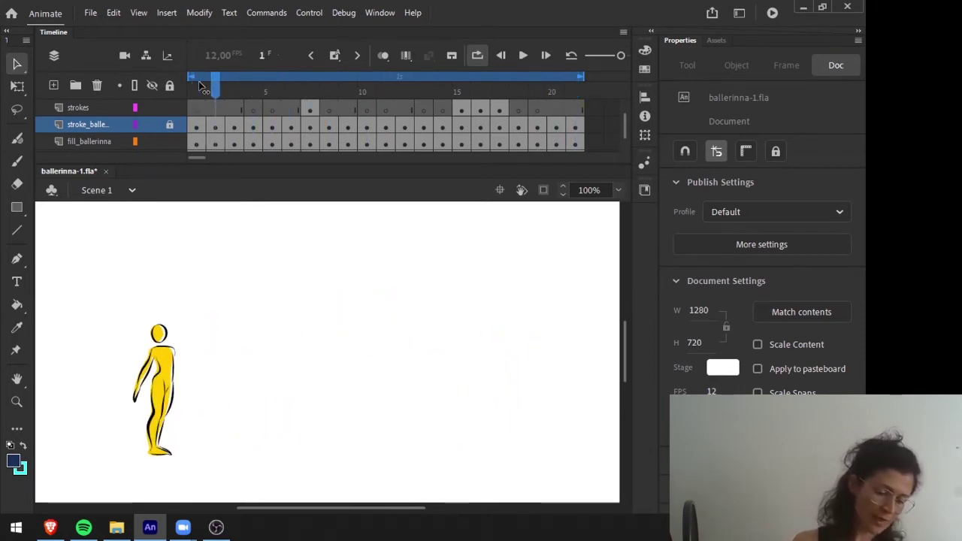
key(Return)
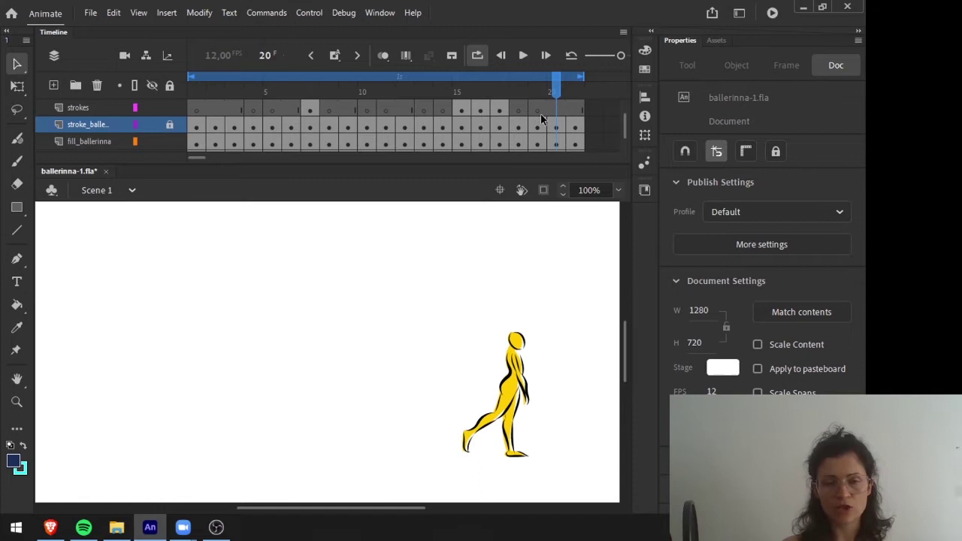
drag(566, 78, 168, 87)
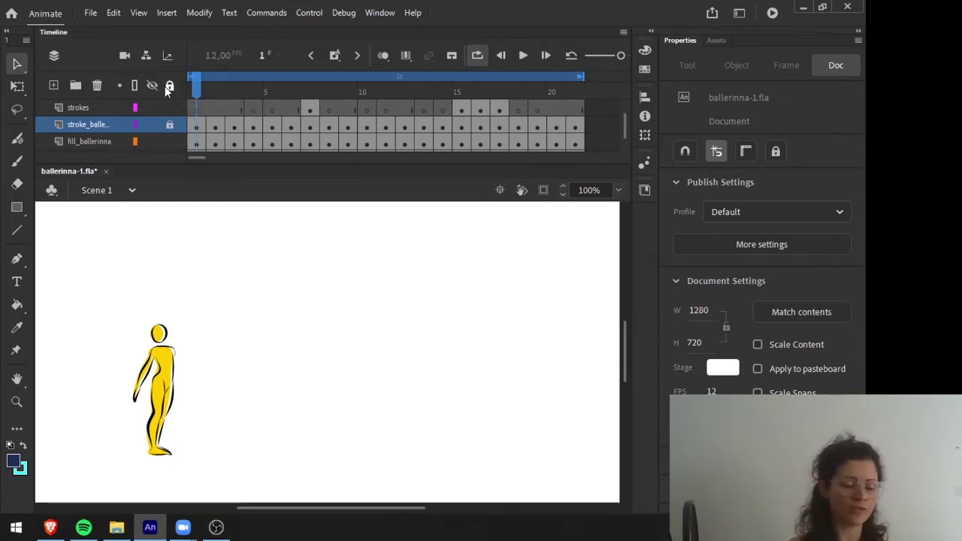
key(Return)
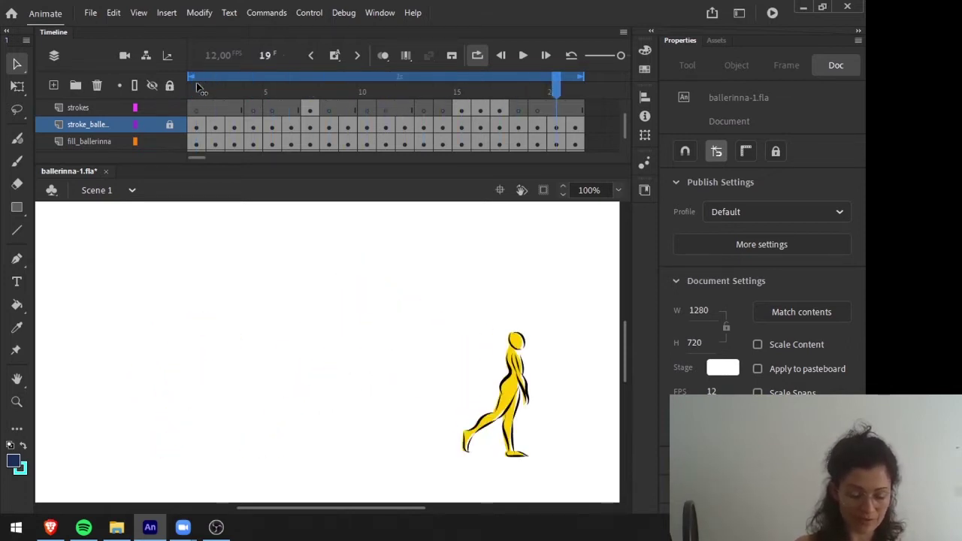
click(198, 88)
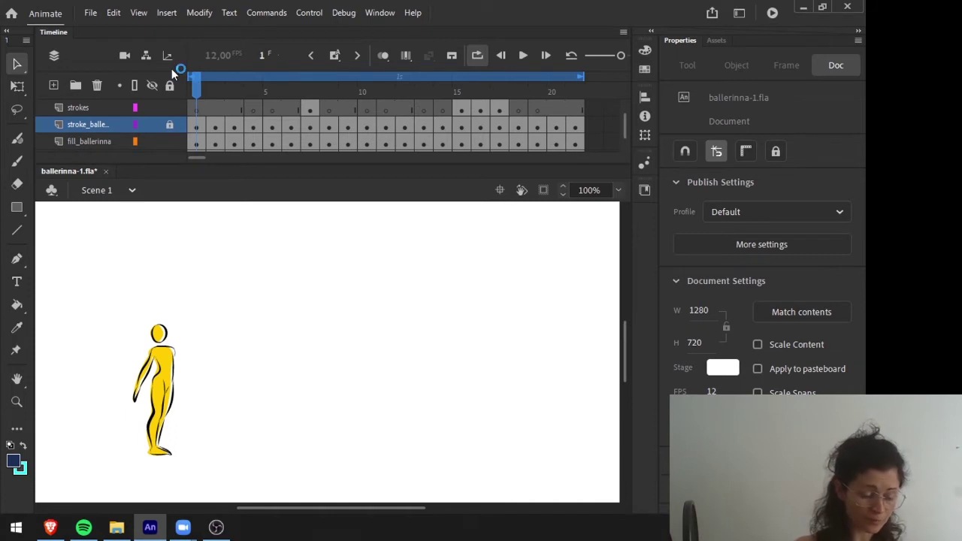
Step through frames 1 to 10 to examine the figure's run-up, crouch and take-off poses.
key(.)
key(.)
drag(211, 89, 292, 88)
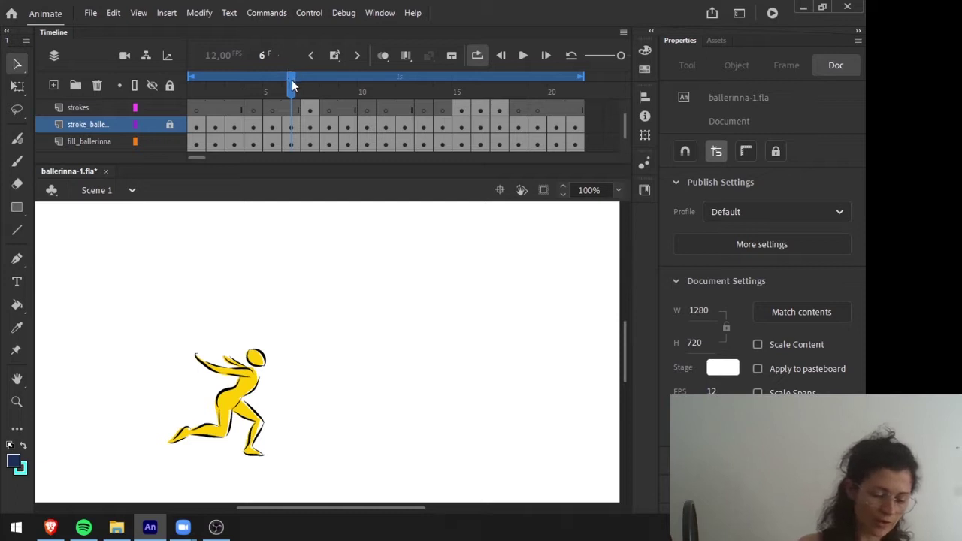
key(.)
key(.)
key(.)
key(.)
key(.)
key(.)
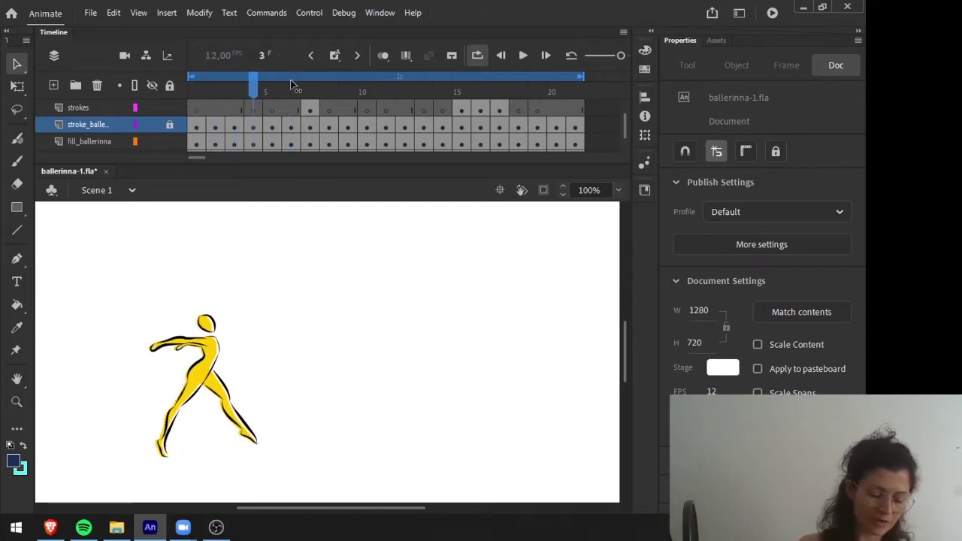
key(.)
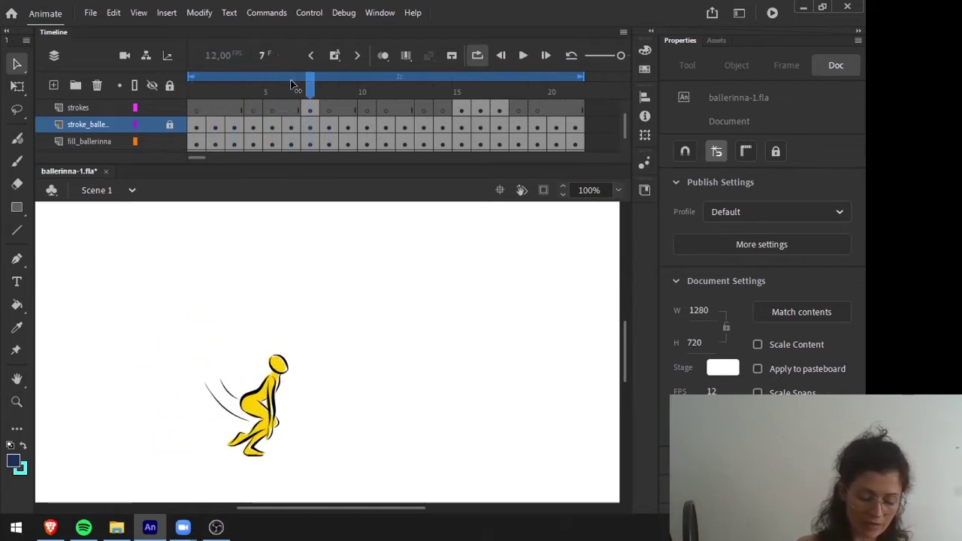
key(.)
key(.)
key(.)
key(.)
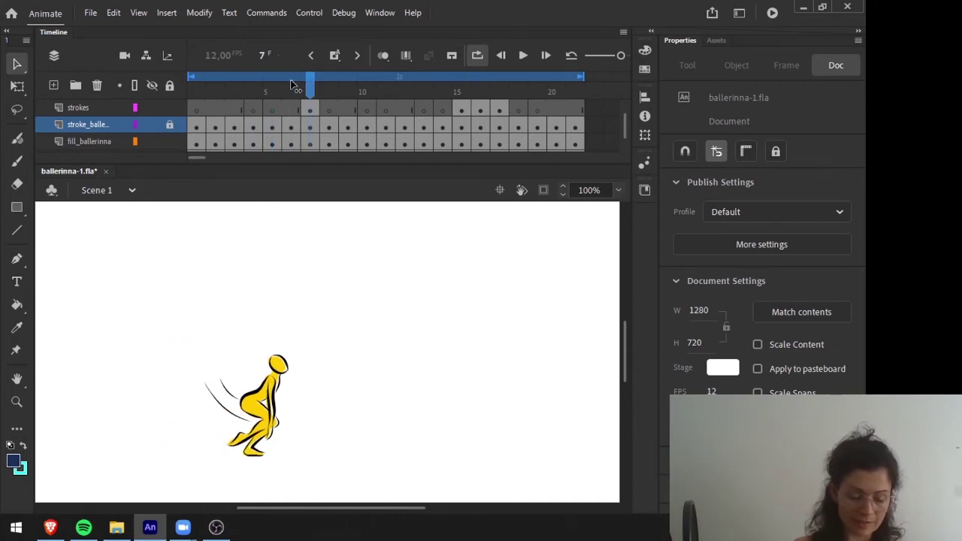
key(.)
key(.)
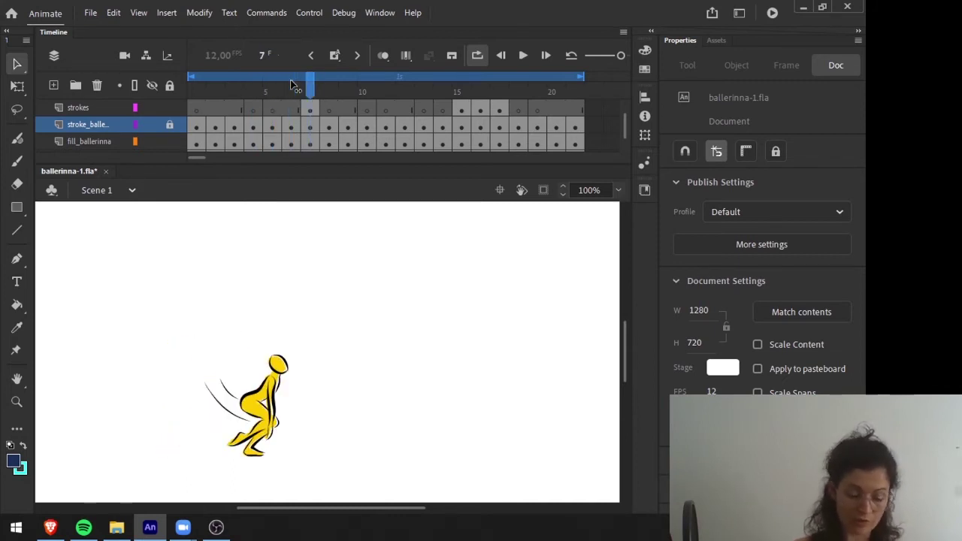
key(.)
key(.)
key(.)
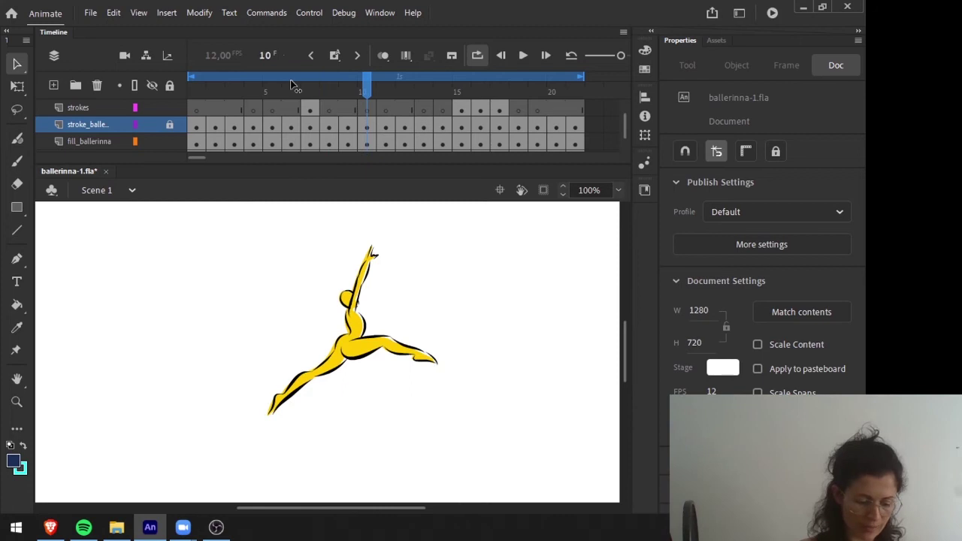
Step through the frames up to the landing at frame 17 to examine how the leap and its motion lines read.
key(comma)
key(comma)
key(period)
key(period)
key(period)
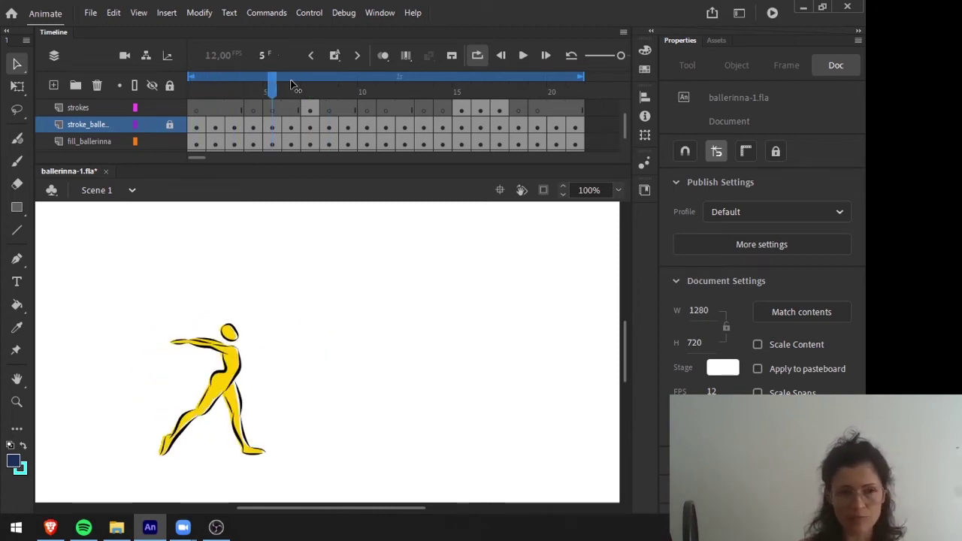
key(period)
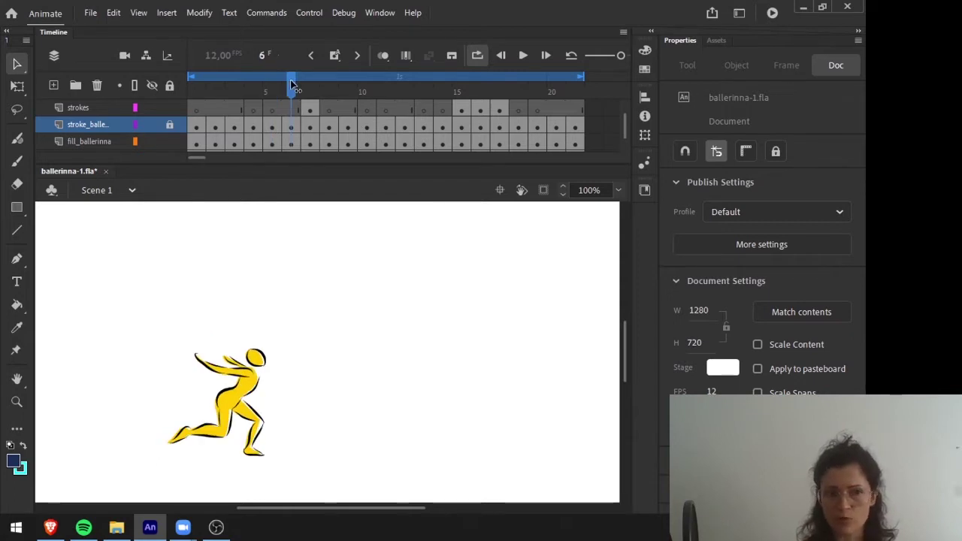
key(period)
key(period)
key(period)
key(period)
key(period)
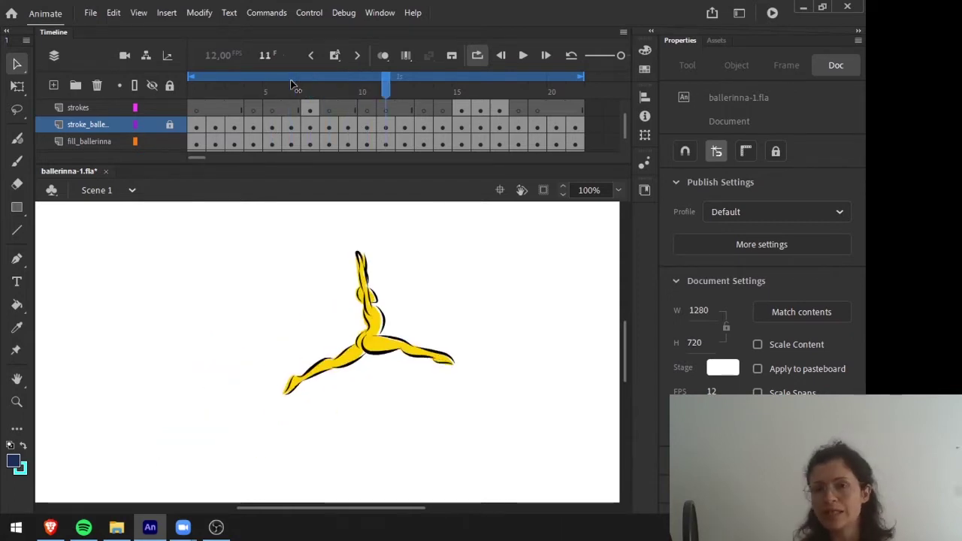
key(period)
key(period)
key(period)
key(period)
key(period)
key(period)
key(period)
key(period)
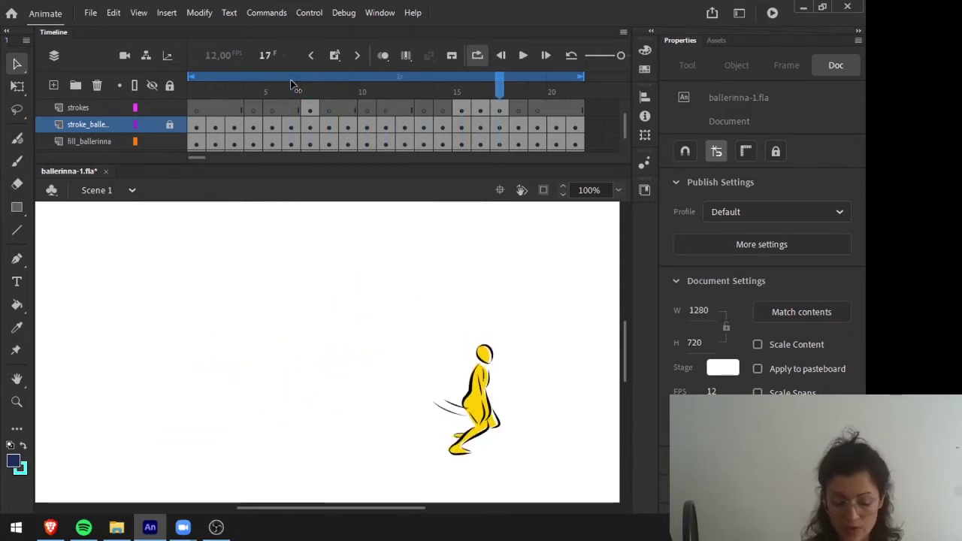
Run through the whole ballerina timeline forwards and backwards to examine the timing of the movement between frames.
key(comma)
key(comma)
key(comma)
key(comma)
key(comma)
key(comma)
key(comma)
key(comma)
key(comma)
key(comma)
key(comma)
key(comma)
key(comma)
key(comma)
key(comma)
key(comma)
key(comma)
key(comma)
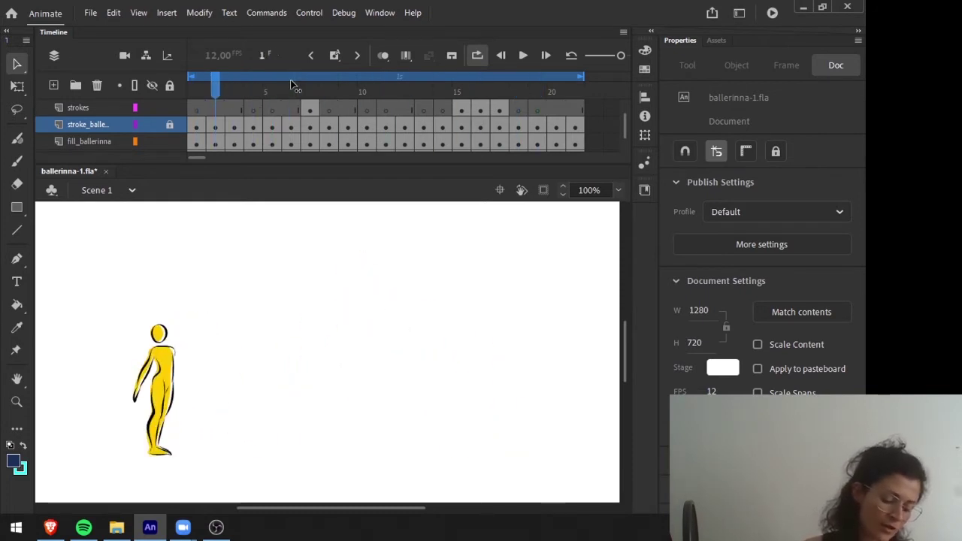
key(period)
key(period)
key(period)
key(period)
key(period)
key(period)
key(period)
key(period)
key(period)
key(period)
key(period)
key(period)
key(period)
key(period)
key(period)
key(period)
key(period)
key(period)
key(period)
key(period)
key(comma)
key(comma)
key(comma)
key(comma)
key(comma)
key(comma)
key(comma)
key(comma)
key(comma)
key(comma)
key(comma)
key(comma)
key(comma)
key(comma)
key(comma)
key(comma)
key(comma)
key(comma)
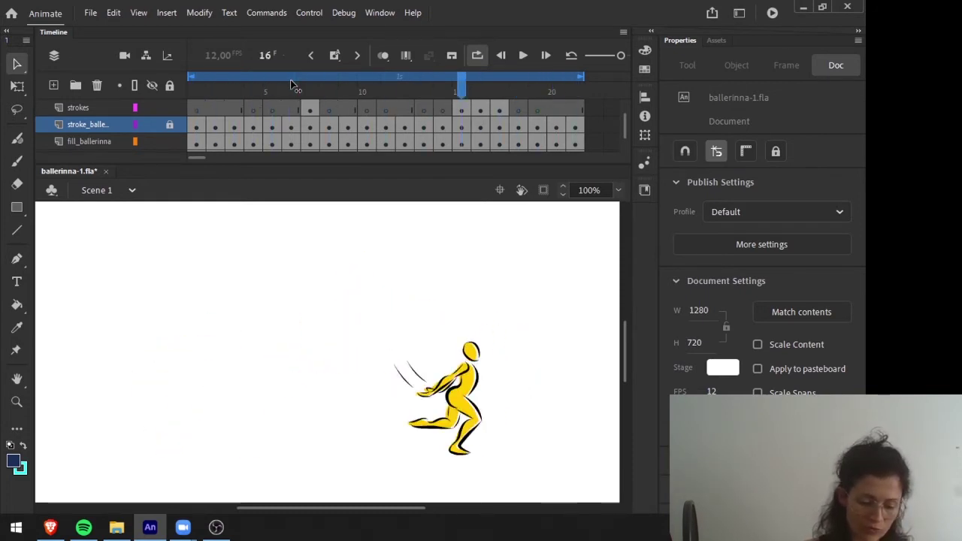
key(comma)
key(comma)
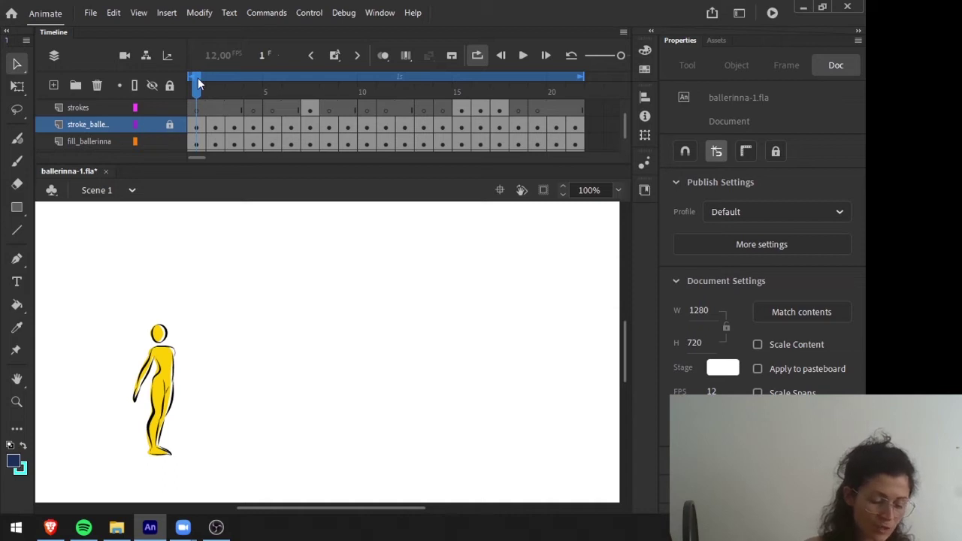
Flip back and forth between frames 1 and 4 to examine how the arms swing in the first steps.
key(period)
key(period)
key(comma)
key(comma)
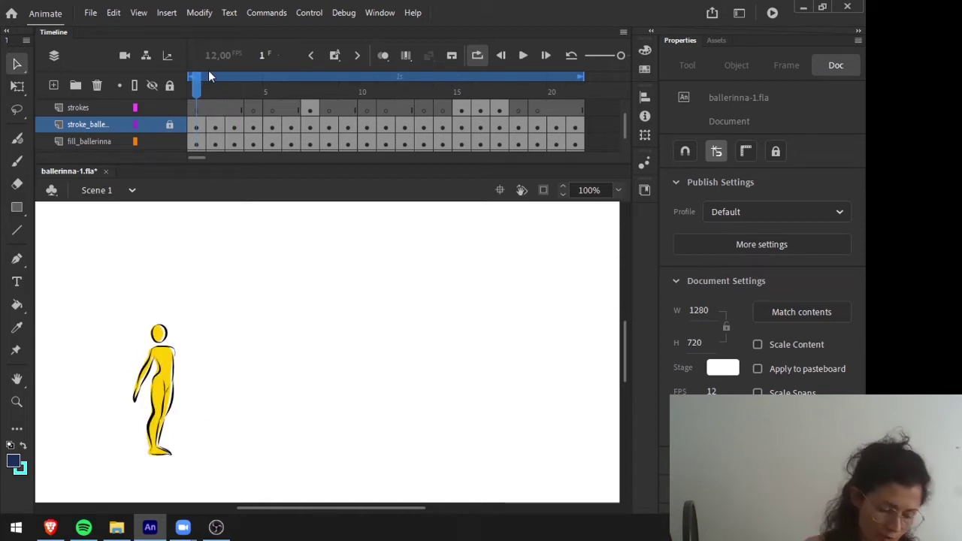
key(period)
key(period)
key(period)
key(comma)
key(comma)
key(comma)
key(period)
key(period)
key(period)
key(comma)
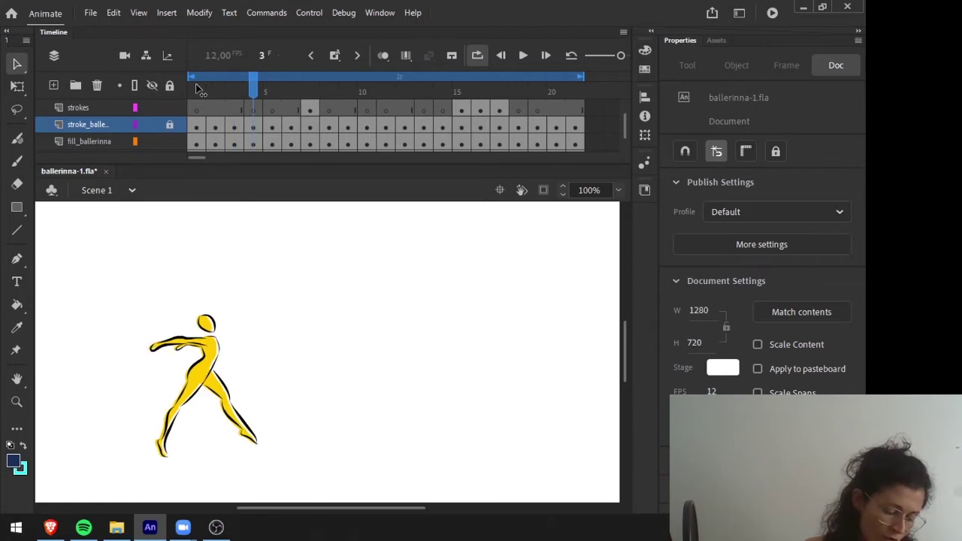
key(comma)
key(comma)
key(comma)
Paint a thin curved motion line with the Fluid Brush at size 4 from below the hand to the rear leg on frame 4.
key(period)
key(period)
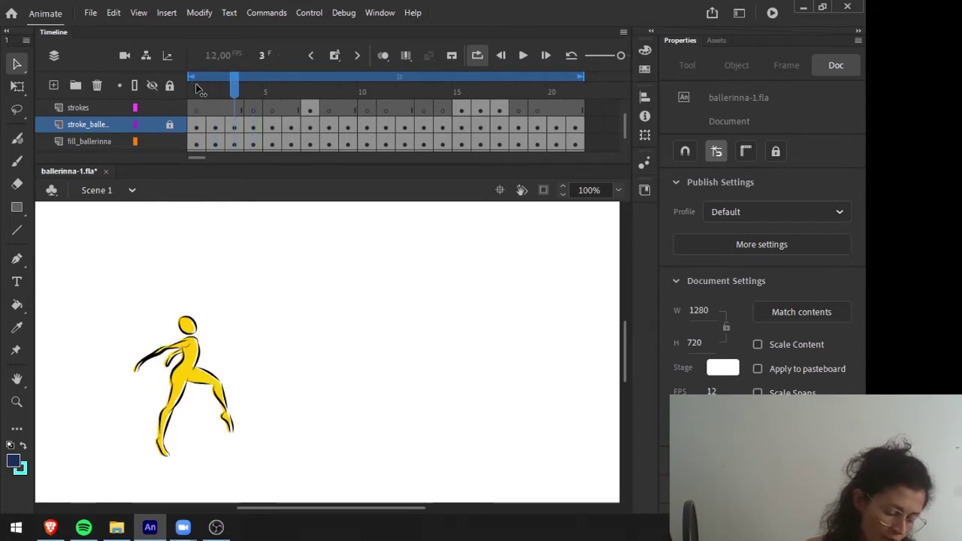
key(period)
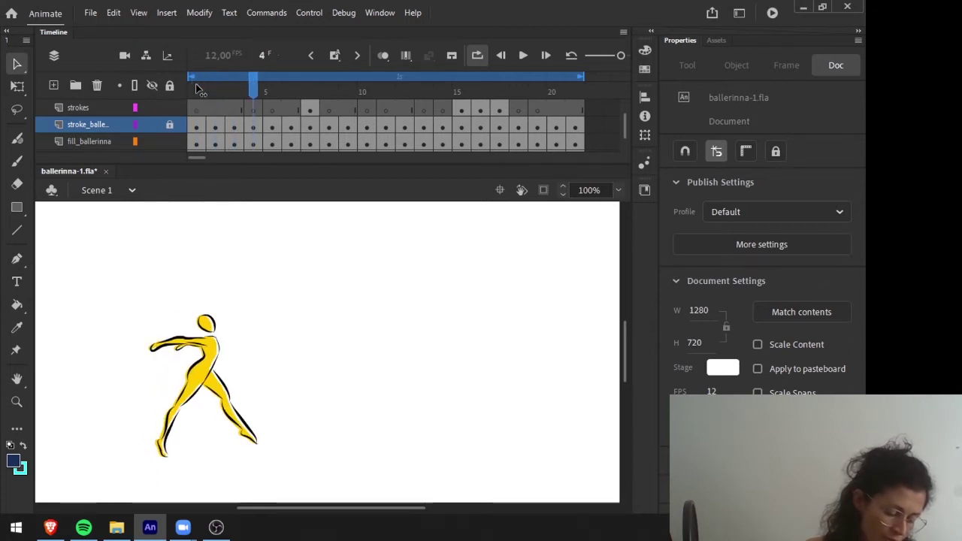
click(17, 140)
click(150, 359)
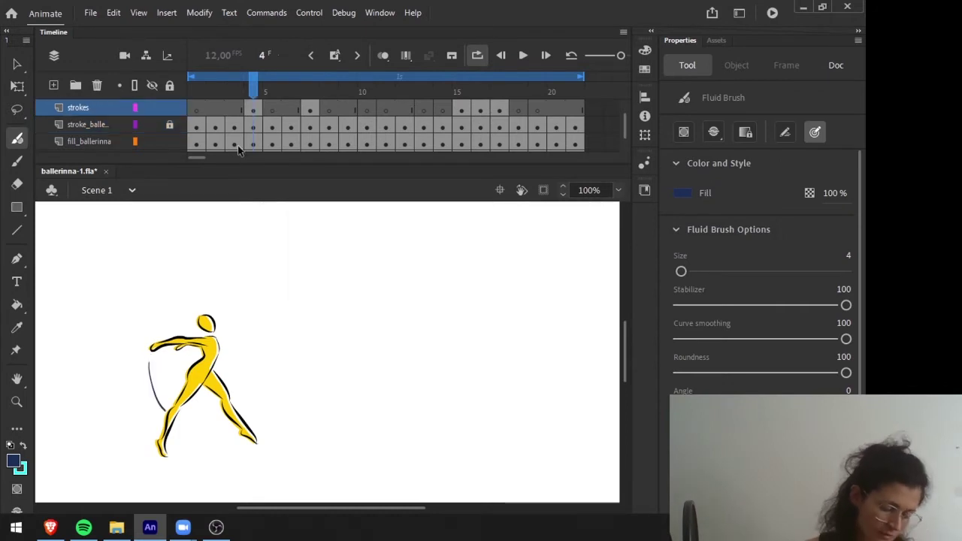
Replay the opening frames of the animation to check how the new motion line on frame 4 looks in movement.
key(Return)
key(period)
key(period)
key(period)
key(period)
key(comma)
key(comma)
key(comma)
key(comma)
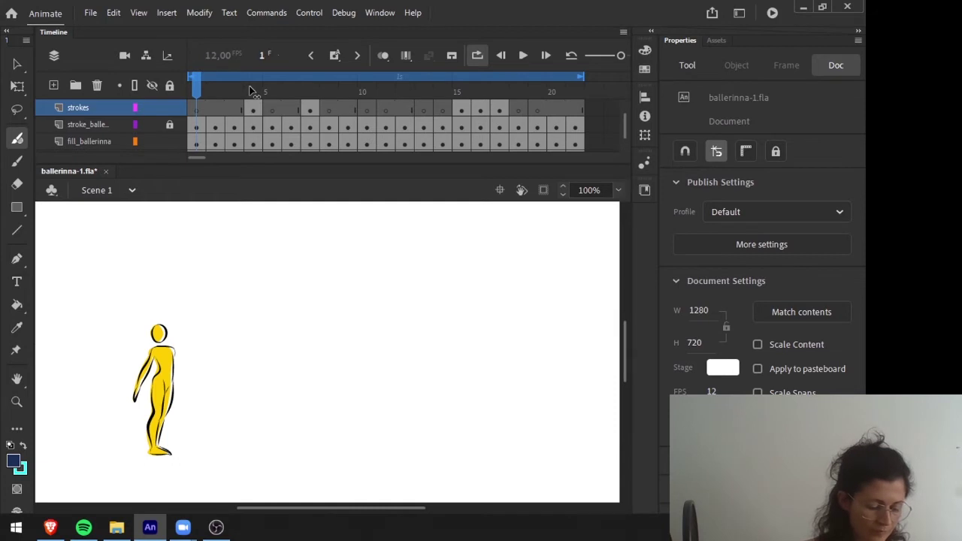
key(Return)
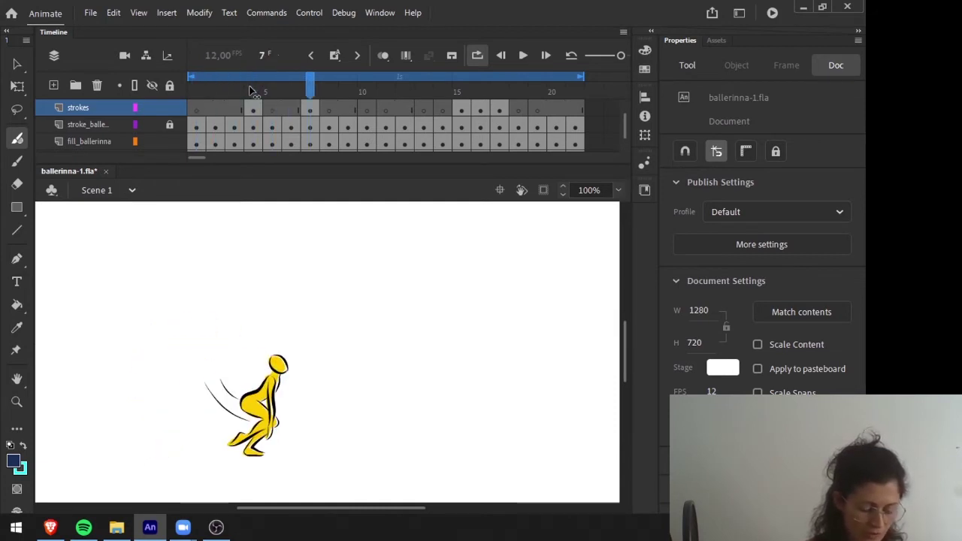
Paint dark blue Fluid Brush motion strokes behind the crouching figure on frame 7 and below the raised arms on frame 9.
mouse_move(211, 396)
mouse_down()
mouse_move(186, 334)
mouse_move(237, 417)
mouse_move(190, 322)
mouse_up()
drag(311, 92, 332, 78)
key(period)
mouse_move(367, 313)
mouse_down()
mouse_move(365, 336)
mouse_move(299, 413)
mouse_move(353, 353)
mouse_move(346, 367)
mouse_up()
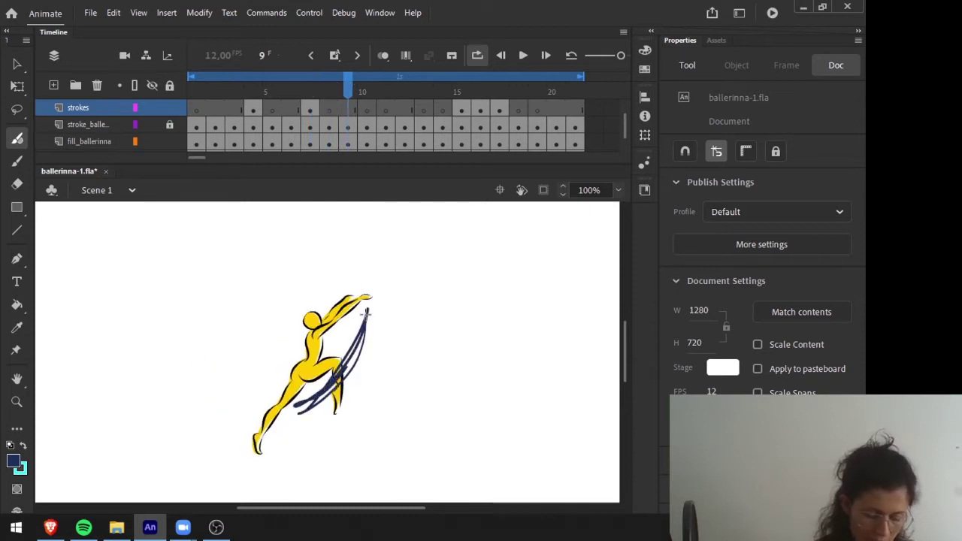
Step back and forth through the frames around frame 9 to check how the new strokes follow the rising arms.
key(comma)
key(comma)
key(period)
key(period)
key(period)
key(period)
key(period)
key(period)
key(comma)
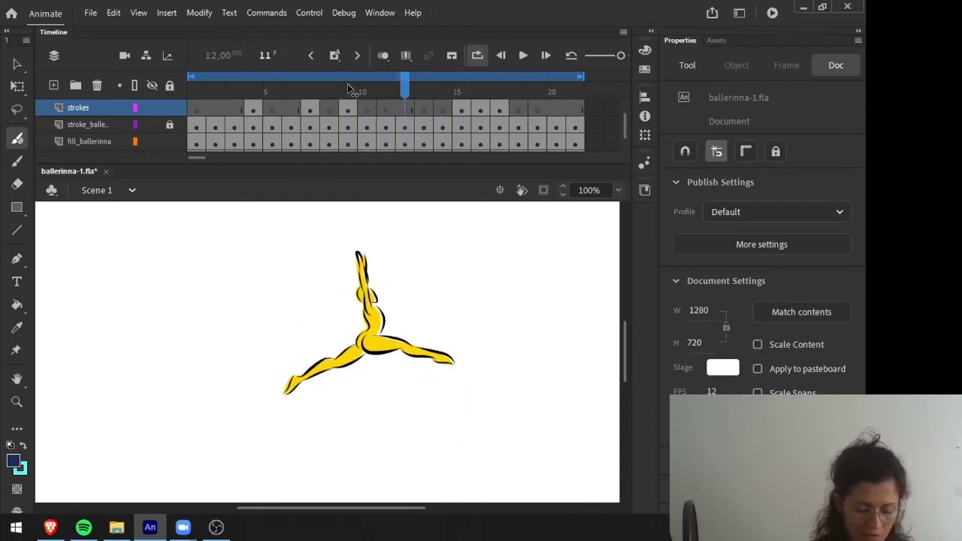
Paint motion strokes beside the arms on frame 13 of the strokes layer.
drag(413, 238, 431, 247)
drag(367, 274, 427, 248)
drag(368, 269, 421, 242)
Step back and forth through the frames around frame 13 to examine the new strokes during the leap.
key(comma)
key(comma)
key(comma)
key(period)
key(period)
key(period)
key(period)
key(period)
key(period)
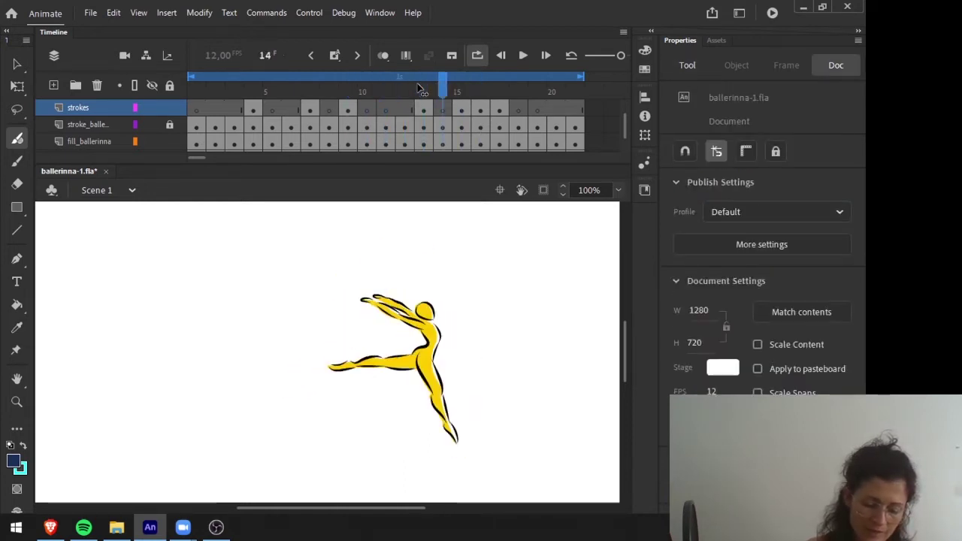
Paint a long curved line ending at the hand on frame 18 and a stroke on frame 1, and replay the animation.
mouse_move(382, 297)
mouse_down()
mouse_move(404, 360)
mouse_move(517, 400)
mouse_up()
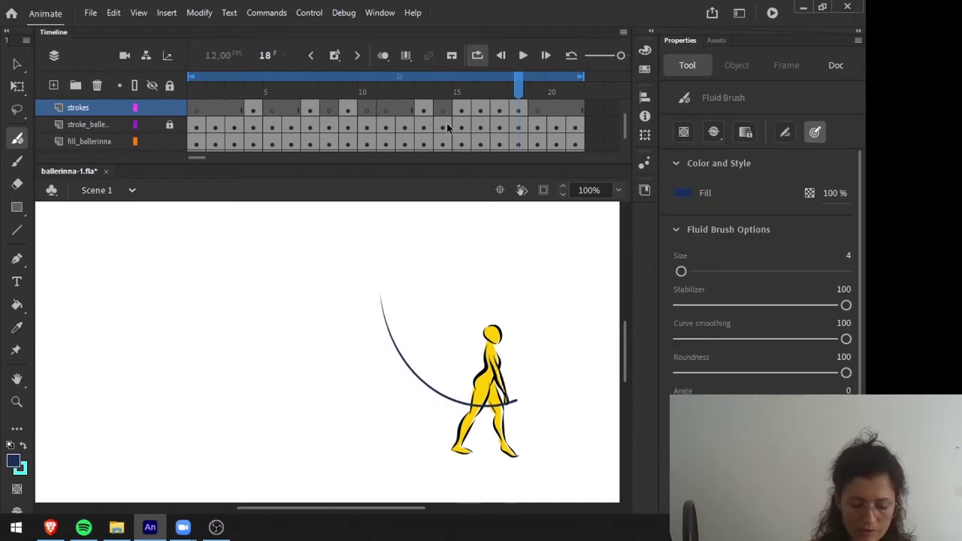
key(Return)
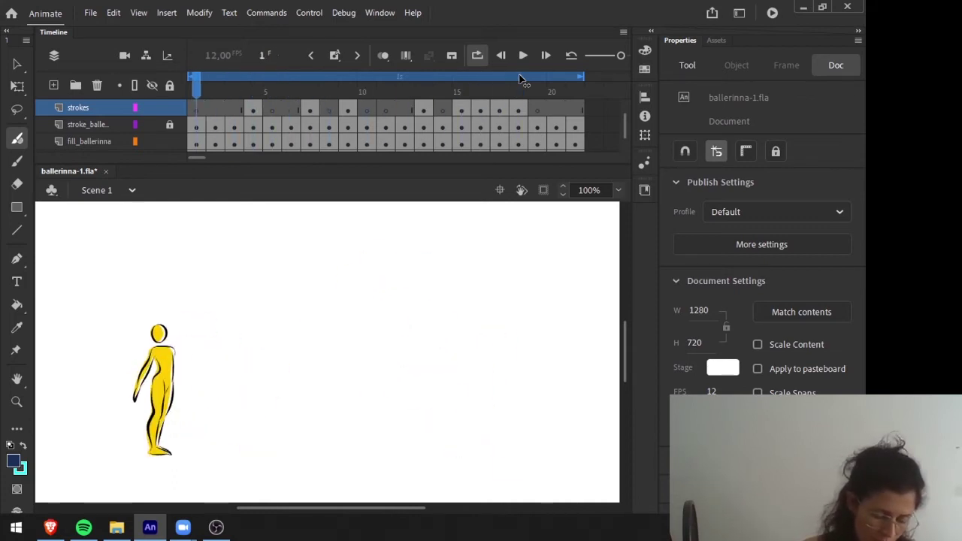
mouse_move(150, 417)
mouse_down()
mouse_move(184, 442)
mouse_move(214, 434)
mouse_move(275, 375)
mouse_move(372, 325)
mouse_move(534, 443)
mouse_up()
click(198, 89)
key(Return)
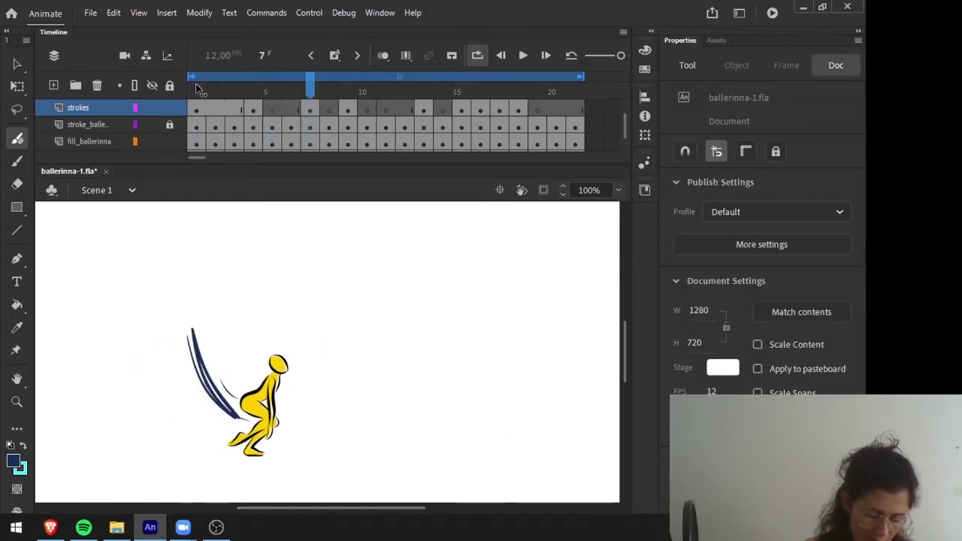
Flip through the crouching frames up to frame 7 and the landing frames 16 to 18 to compare their strokes.
key(comma)
key(comma)
key(comma)
key(comma)
key(period)
key(period)
key(period)
key(comma)
key(comma)
key(comma)
key(period)
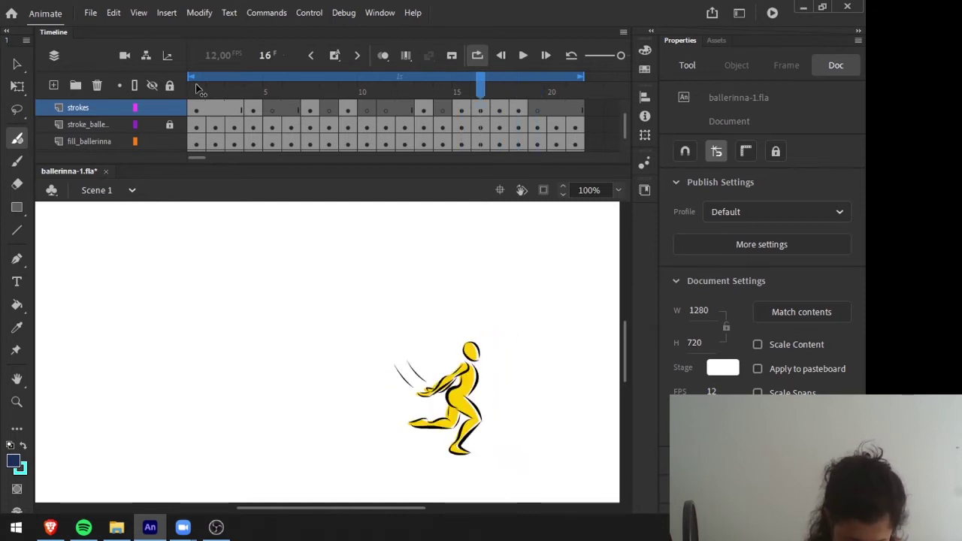
key(period)
key(period)
key(period)
key(comma)
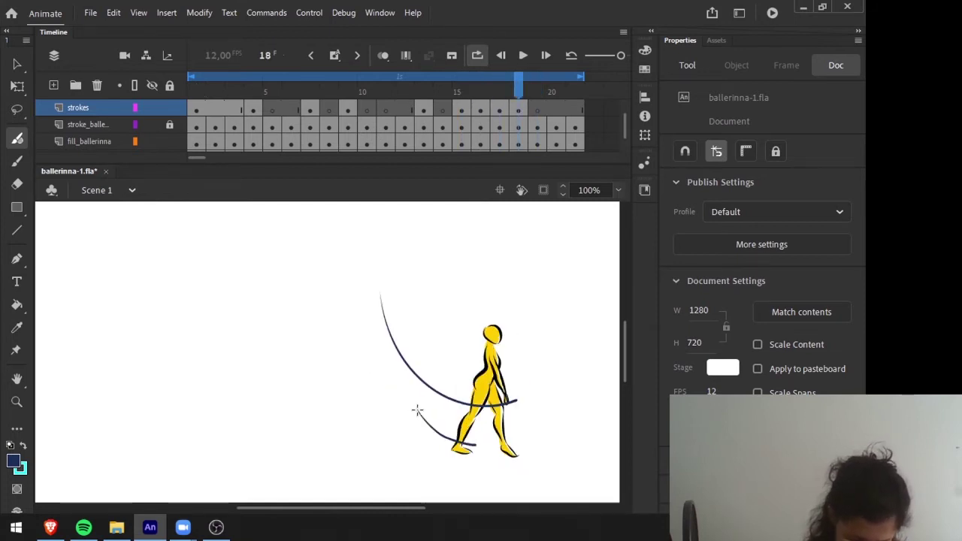
Flip repeatedly back and forth through the landing frames up to frame 20 to study the swing of the arms and legs.
key(comma)
key(comma)
key(comma)
key(comma)
key(period)
key(period)
key(period)
key(period)
key(period)
key(comma)
key(comma)
key(comma)
key(period)
key(period)
key(period)
key(period)
key(comma)
key(comma)
key(comma)
key(comma)
key(period)
key(period)
key(period)
key(period)
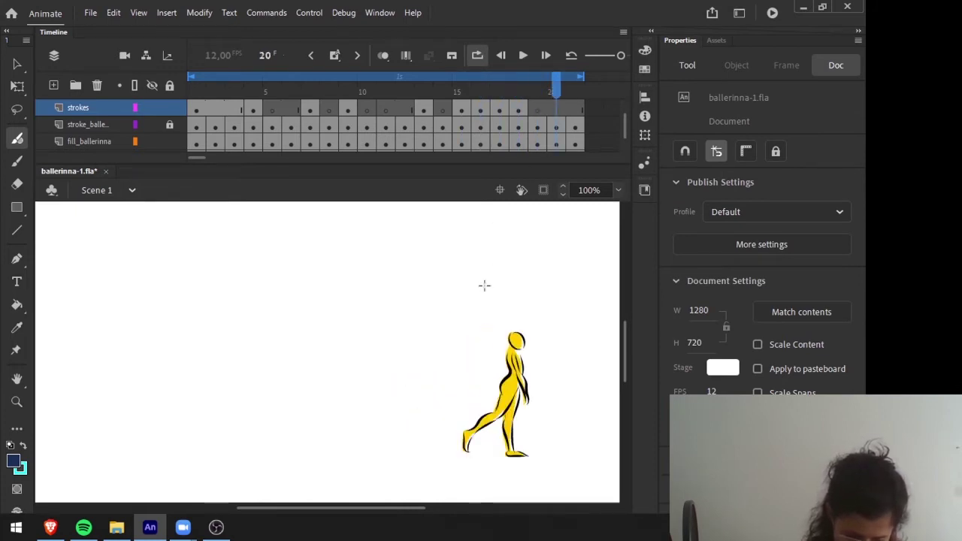
key(comma)
key(comma)
key(comma)
key(period)
key(period)
key(comma)
key(comma)
key(comma)
key(comma)
key(comma)
key(period)
key(period)
key(period)
key(period)
key(period)
key(period)
key(period)
key(comma)
key(comma)
key(comma)
key(comma)
key(comma)
key(comma)
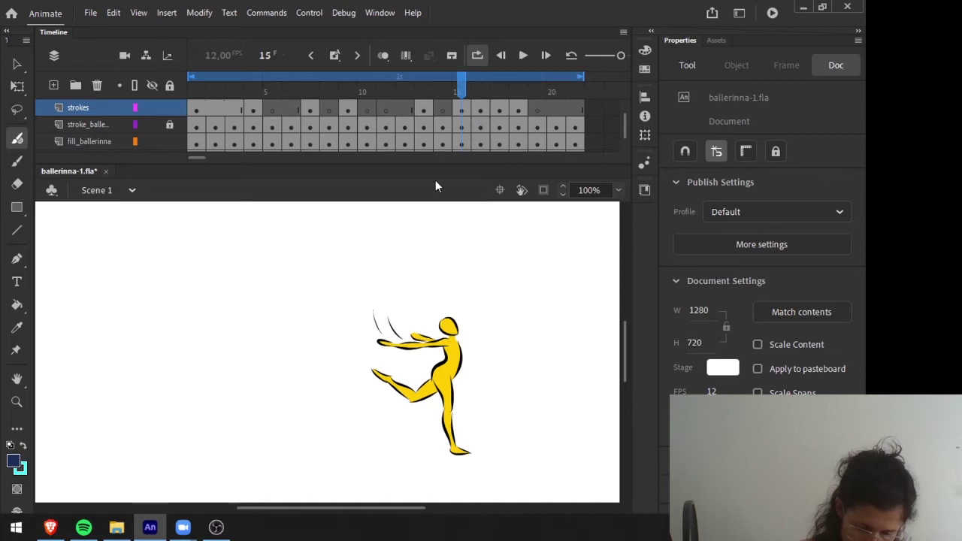
Paint two U-shaped curves beside the figure on frame 15 and a figure-eight above the figure on frame 21.
drag(467, 325, 567, 320)
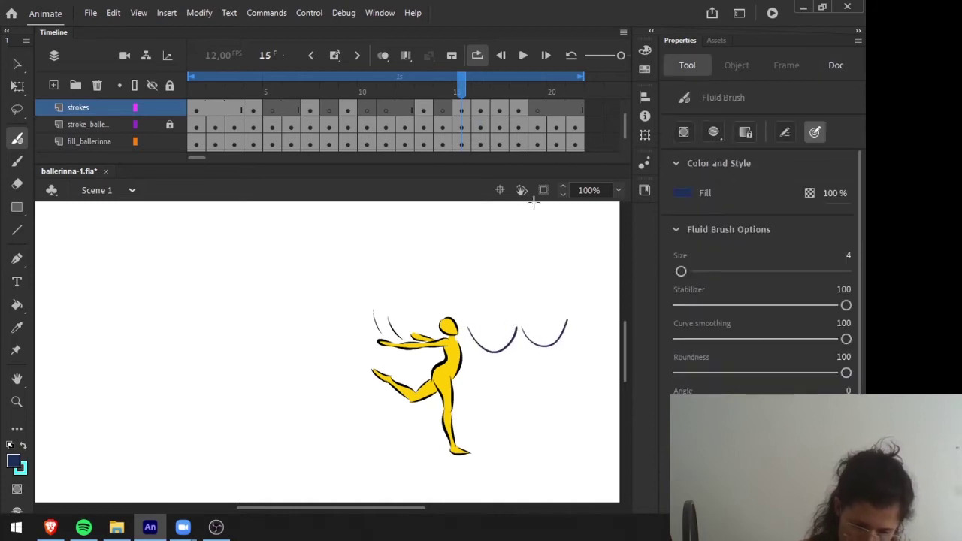
key(period)
key(period)
key(period)
key(period)
key(period)
key(period)
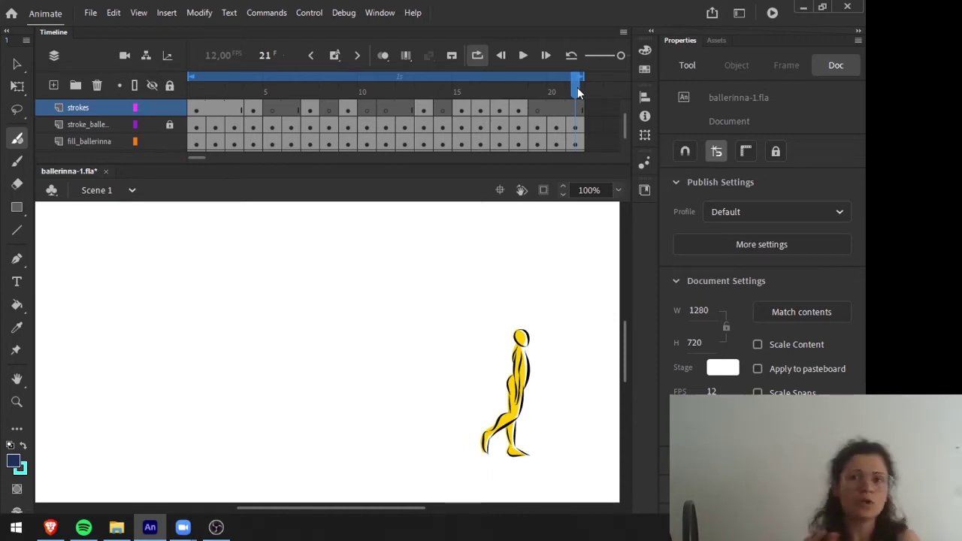
drag(517, 270, 403, 308)
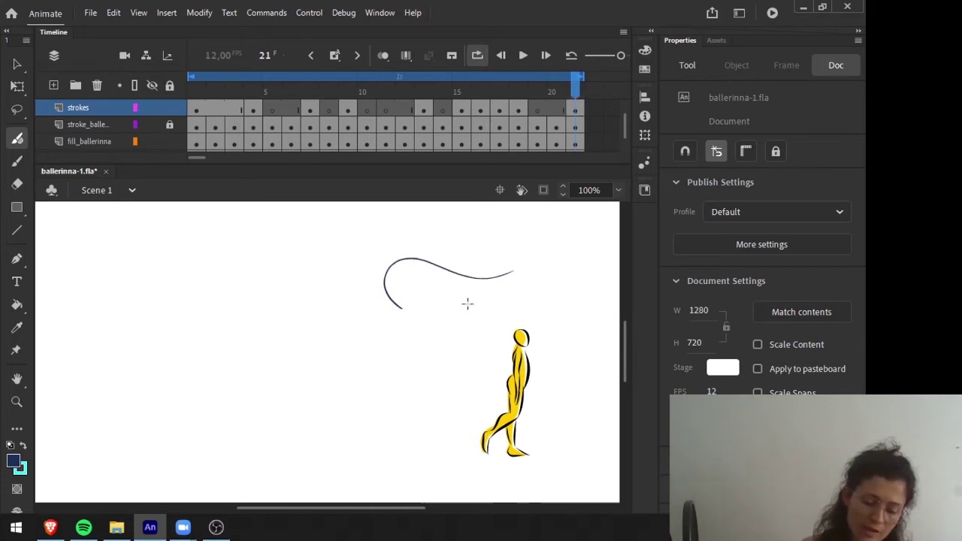
mouse_move(390, 271)
mouse_down()
mouse_move(586, 264)
mouse_move(418, 265)
mouse_up()
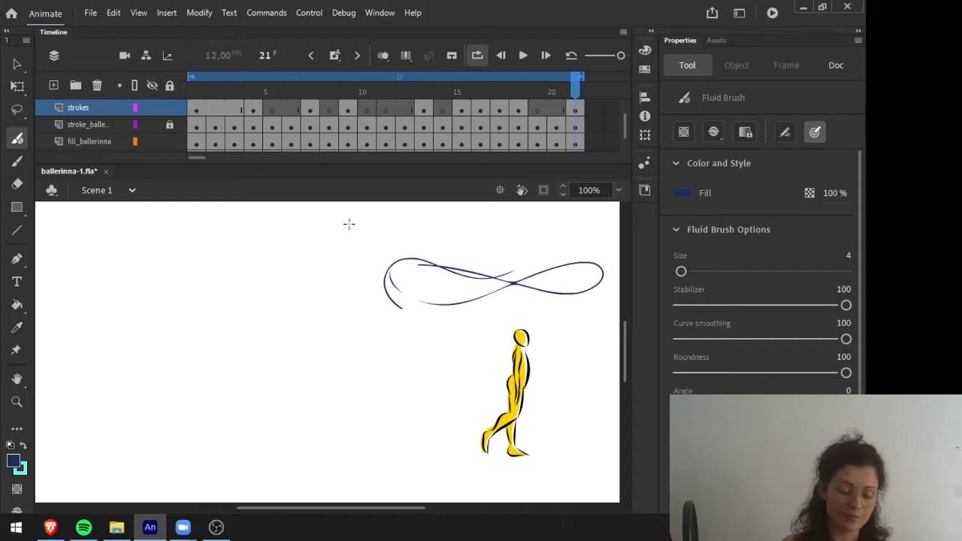
Delete the figure-eight on frame 21 and the curved motion lines on frame 18 of the strokes layer.
click(572, 110)
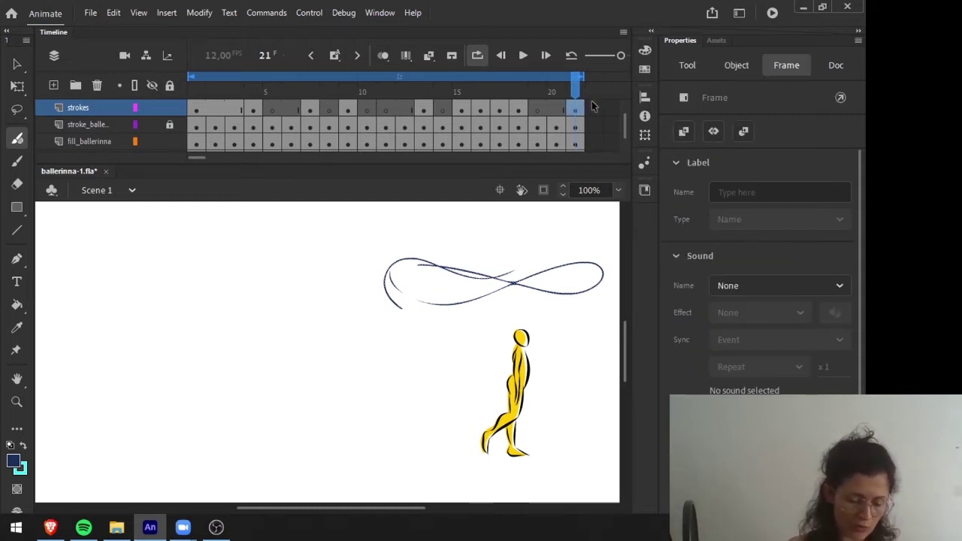
click(577, 170)
click(519, 81)
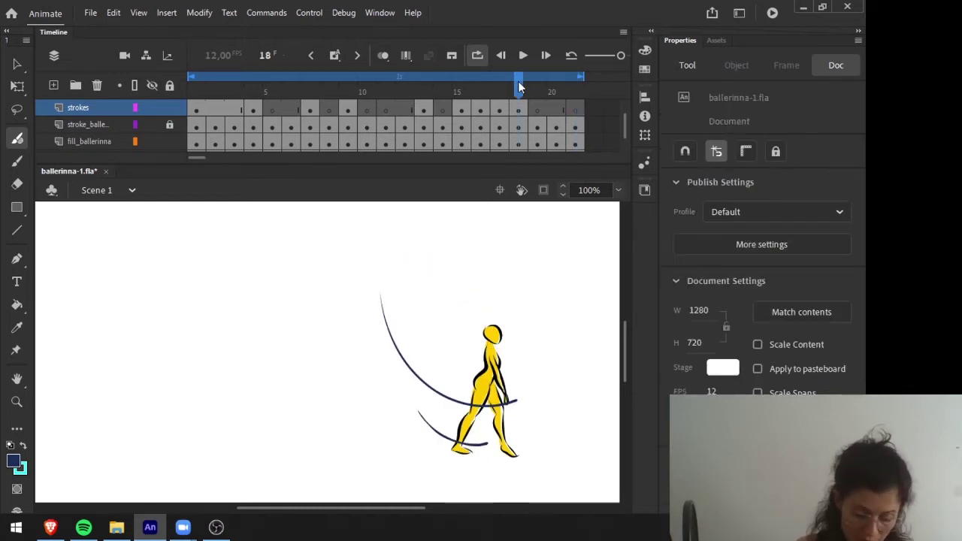
click(521, 109)
key(Delete)
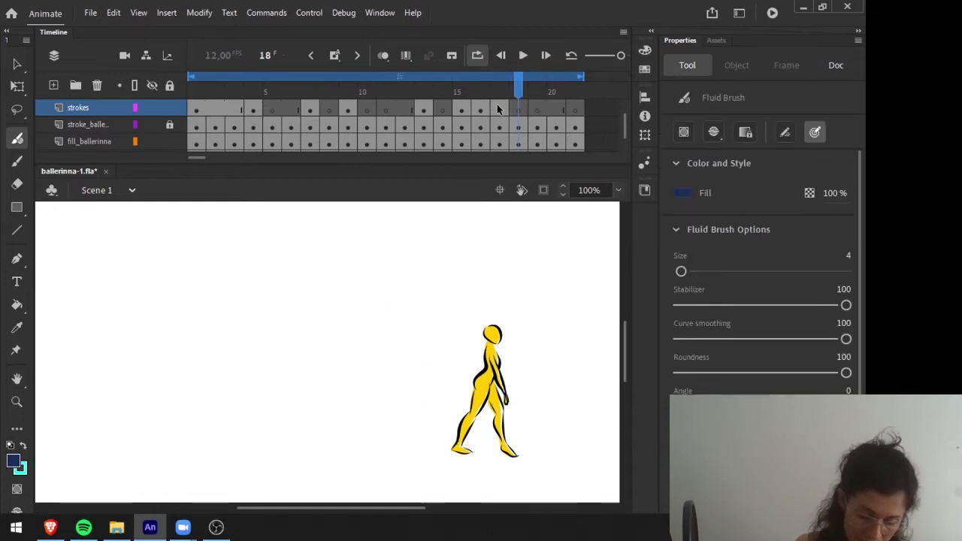
Delete the two U-shaped curves beside the figure on frame 15 and clear the test strokes from the earlier frames.
click(498, 110)
click(484, 94)
click(465, 93)
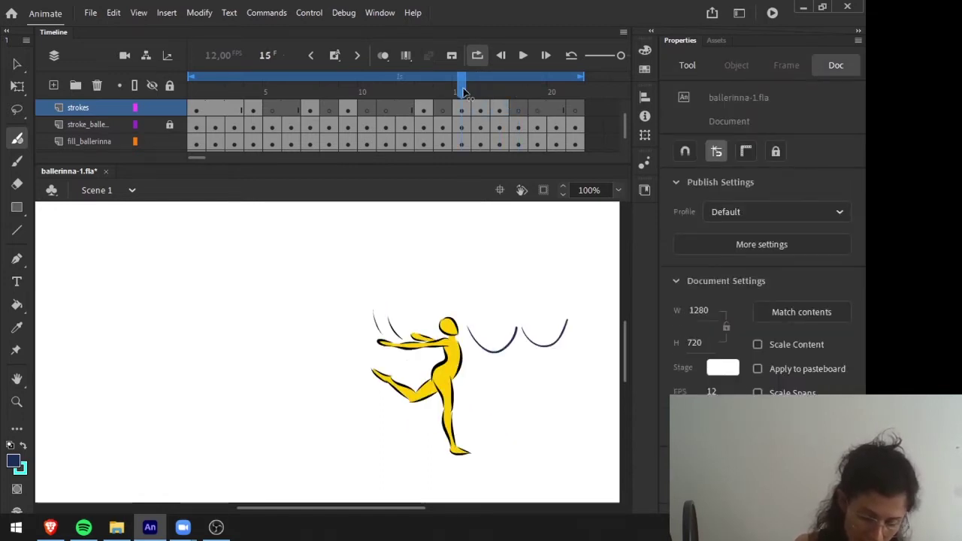
key(v)
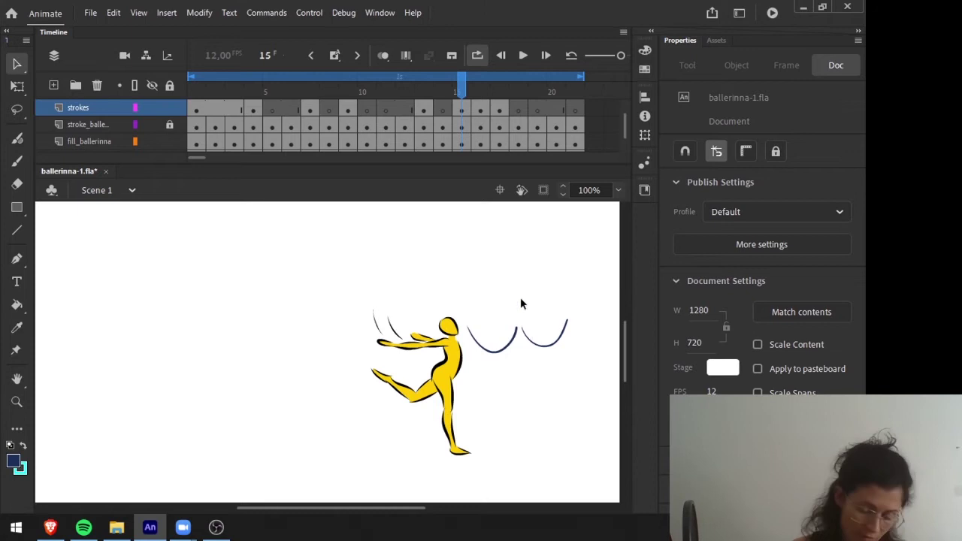
click(525, 337)
key(Delete)
click(503, 351)
key(Delete)
drag(524, 350, 574, 288)
key(Delete)
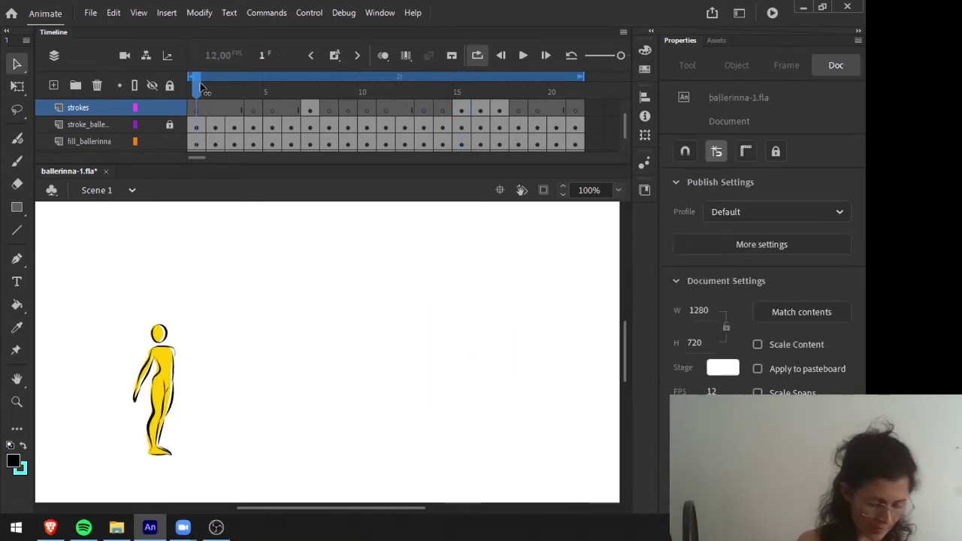
Step forward from frame 1 to frame 9 and back to check the opening movement without the test strokes.
key(period)
key(period)
key(period)
key(period)
key(period)
key(period)
key(period)
key(period)
key(comma)
key(comma)
key(comma)
key(comma)
key(comma)
key(comma)
key(comma)
key(comma)
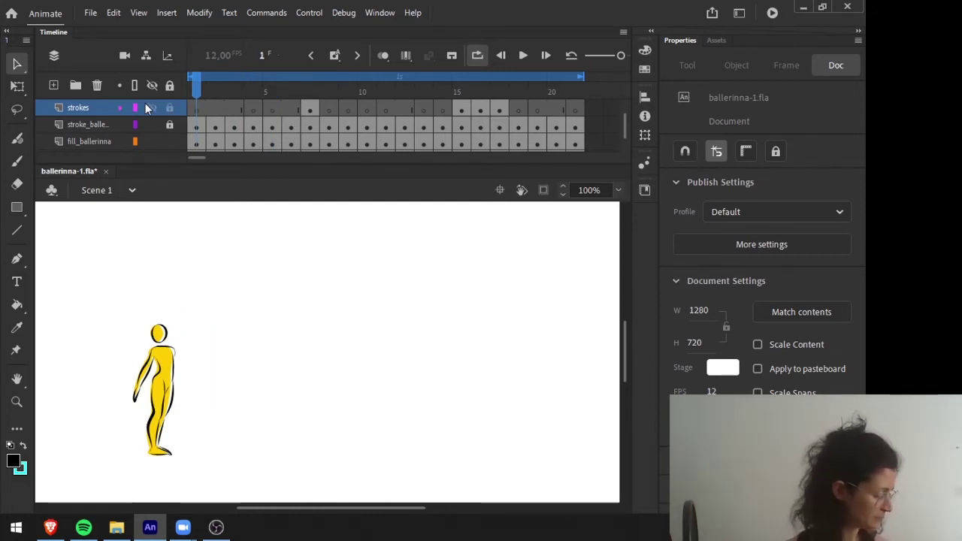
Set the Fluid Brush size to 4.
key(b)
click(847, 255)
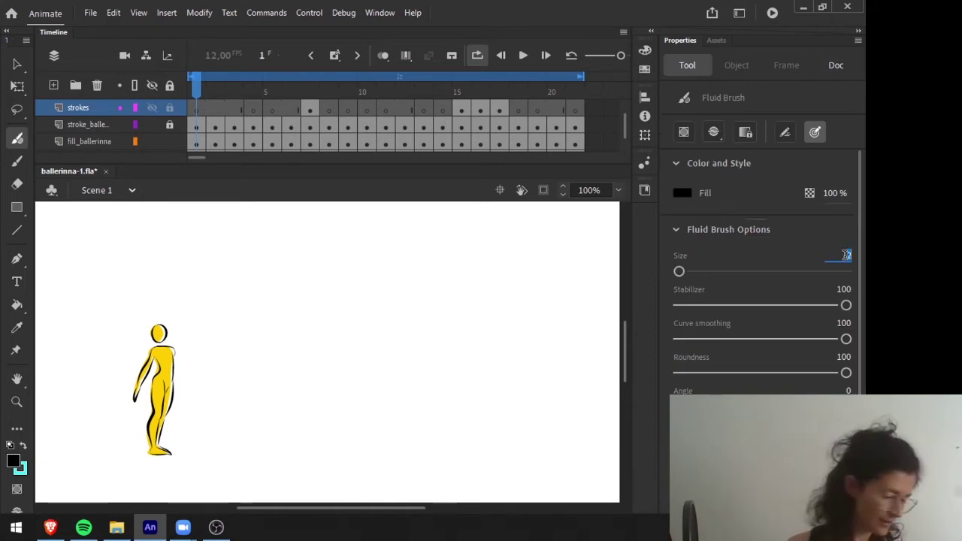
text(4)
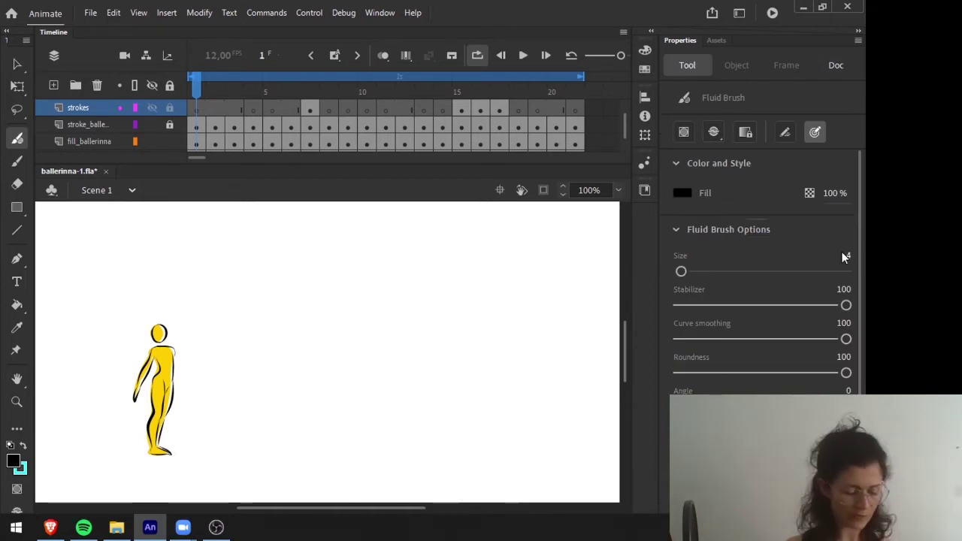
drag(150, 373, 174, 374)
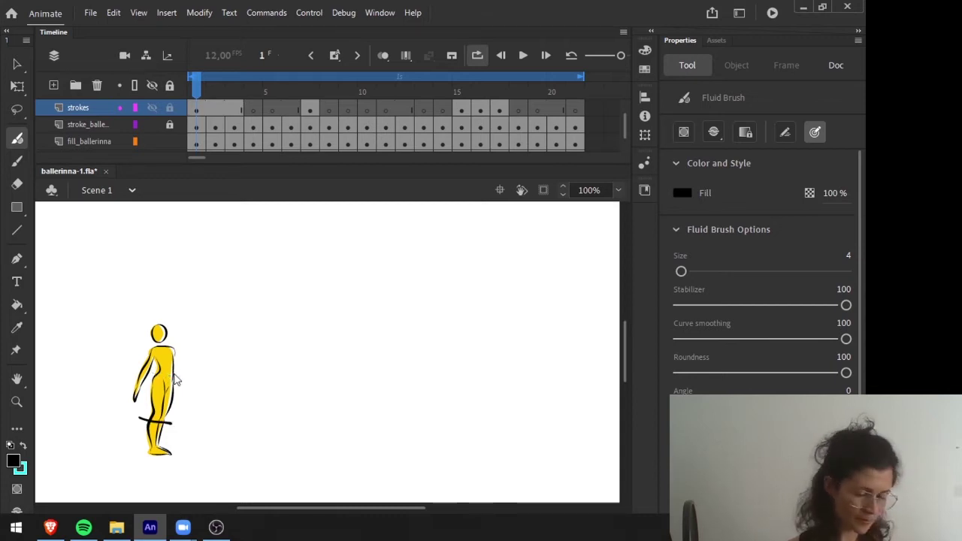
key(ctrl+z)
key(ctrl+z)
Add a new layer named skirt_sketch above the strokes layer and hide the fill_ballerinna layer.
click(54, 85)
double_click(75, 106)
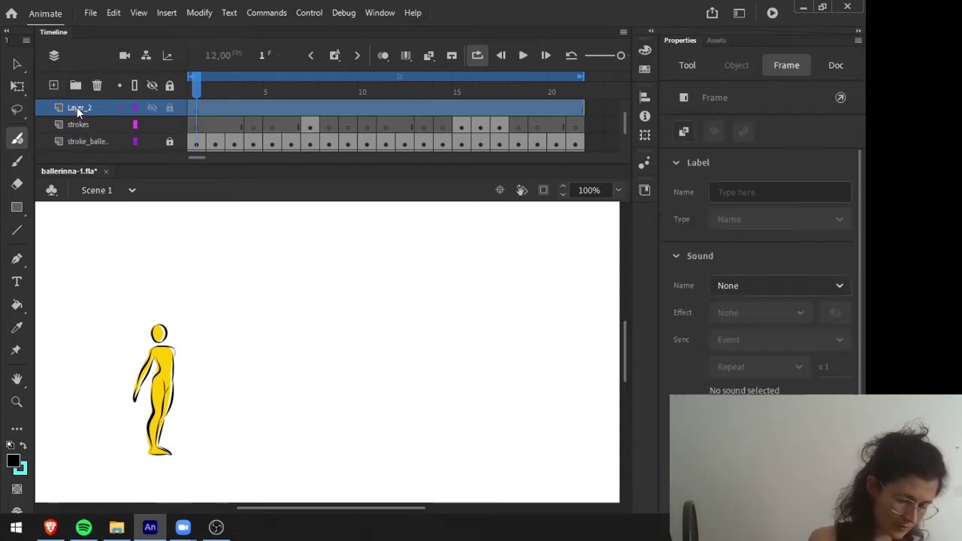
text(skir)
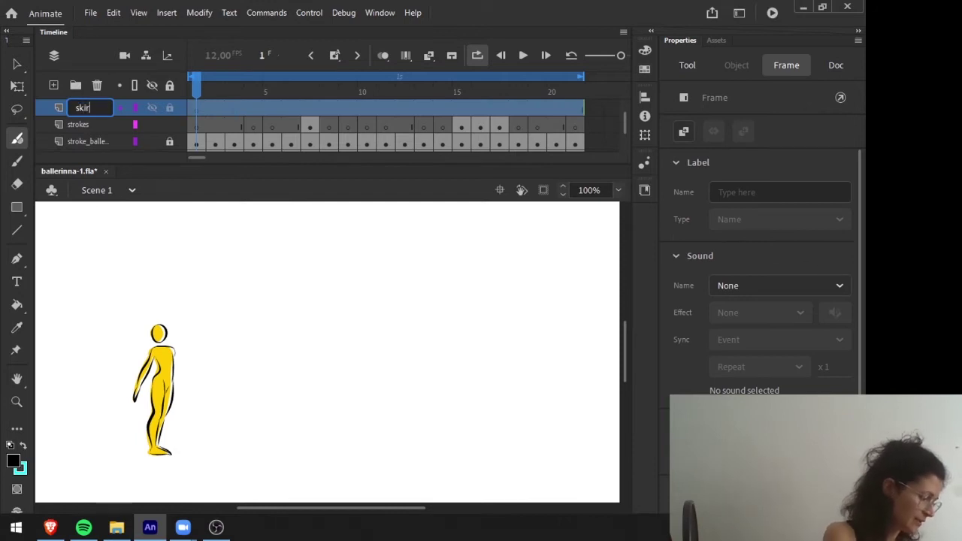
text(t_sketch)
key(Return)
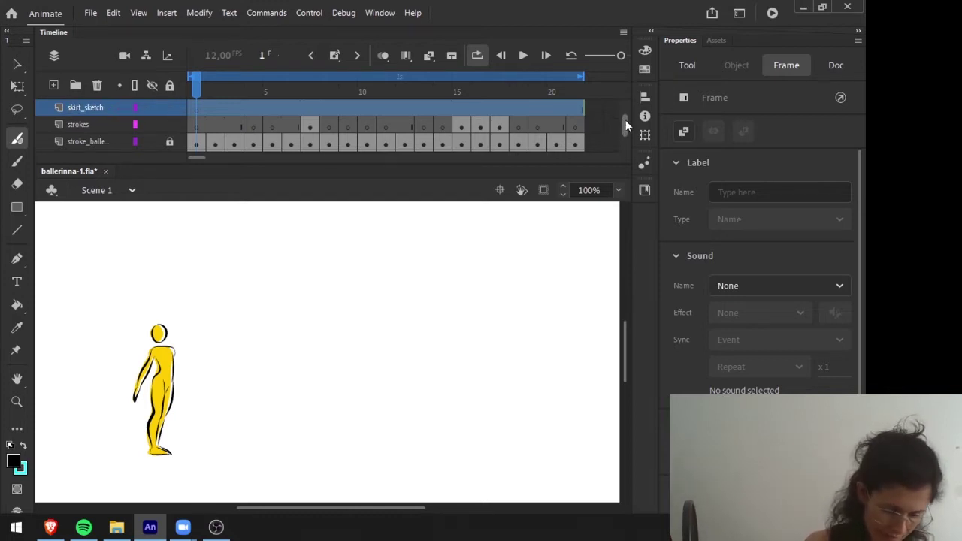
drag(625, 119, 624, 124)
click(159, 139)
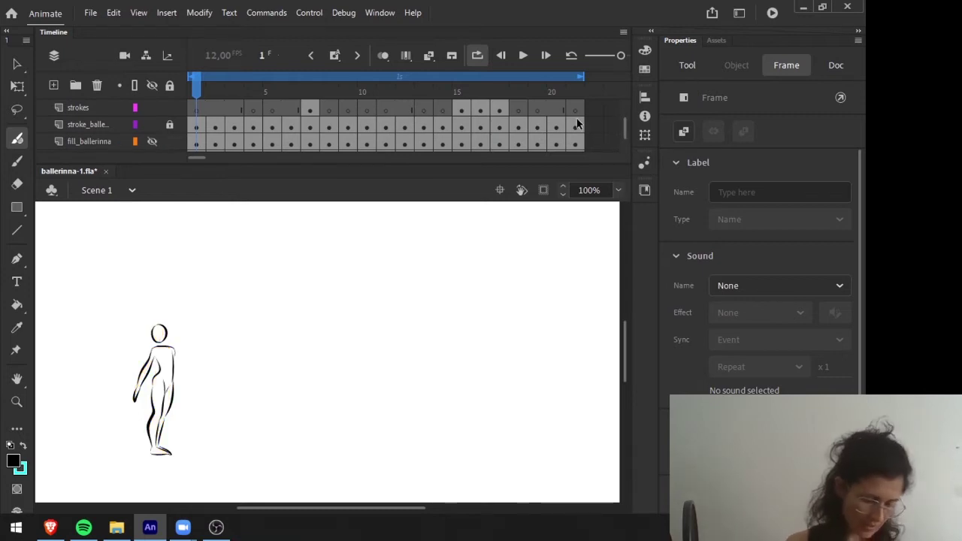
mouse_move(154, 379)
mouse_down()
mouse_move(145, 414)
mouse_move(155, 379)
mouse_move(181, 416)
mouse_up()
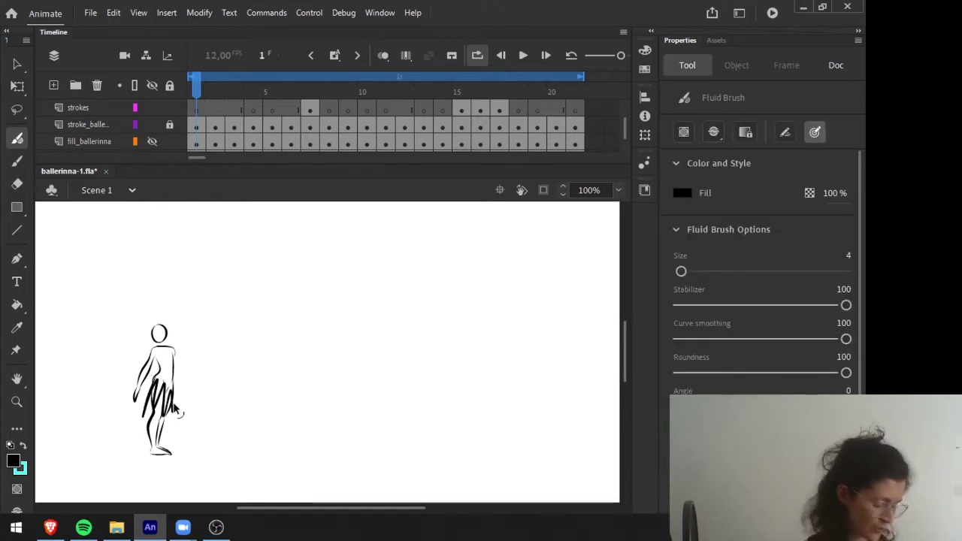
key(ctrl+z)
key(ctrl+z)
Set the visibility of the stroke_ballerinna layer to 50% opacity in its layer properties.
click(96, 141)
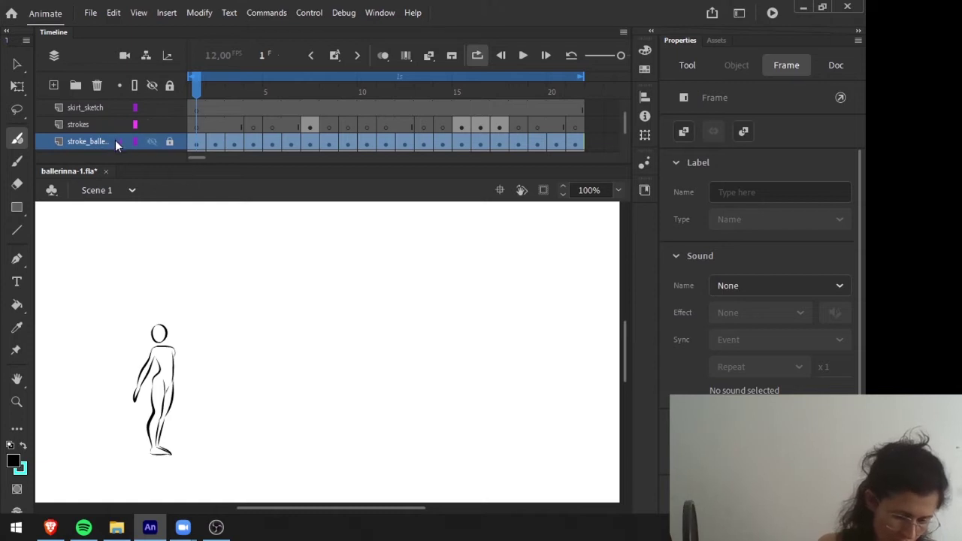
right_click(114, 139)
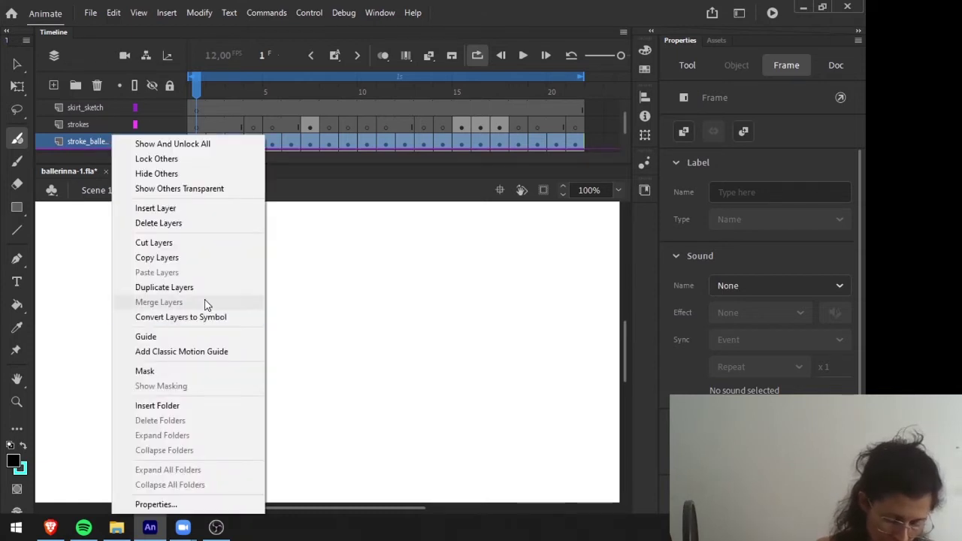
click(194, 504)
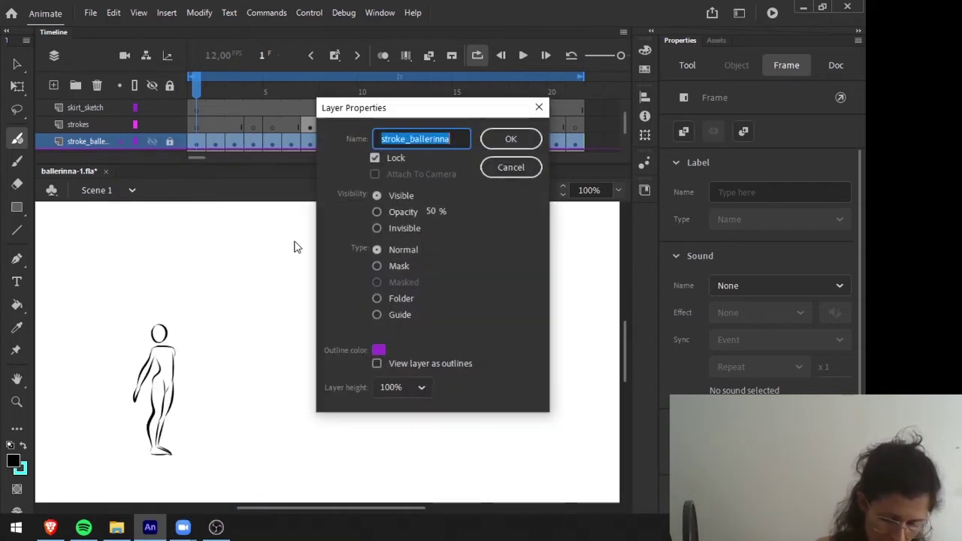
click(378, 212)
click(506, 139)
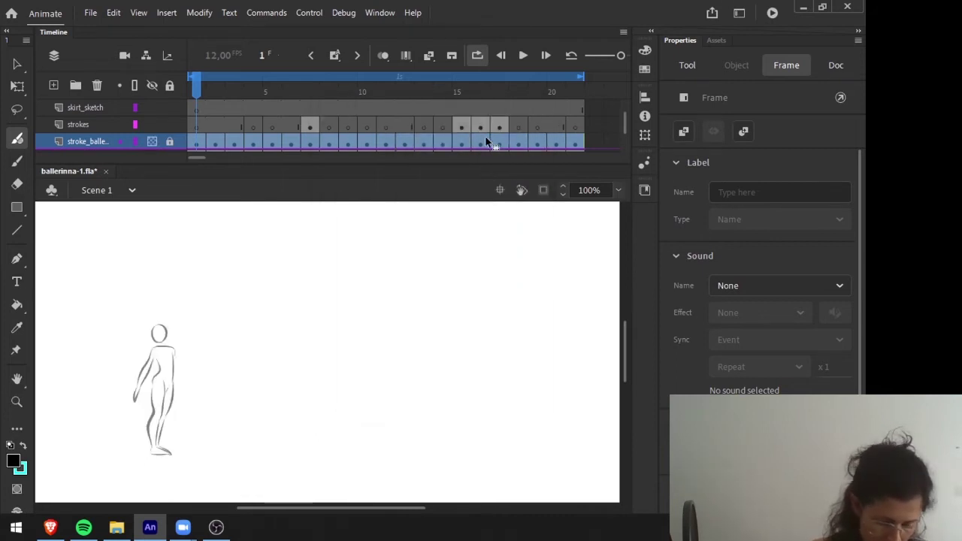
Convert frames 1 to 21 of the skirt_sketch layer into blank keyframes and play the animation from frame 1.
mouse_move(198, 85)
mouse_down()
mouse_move(214, 85)
mouse_move(187, 81)
mouse_up()
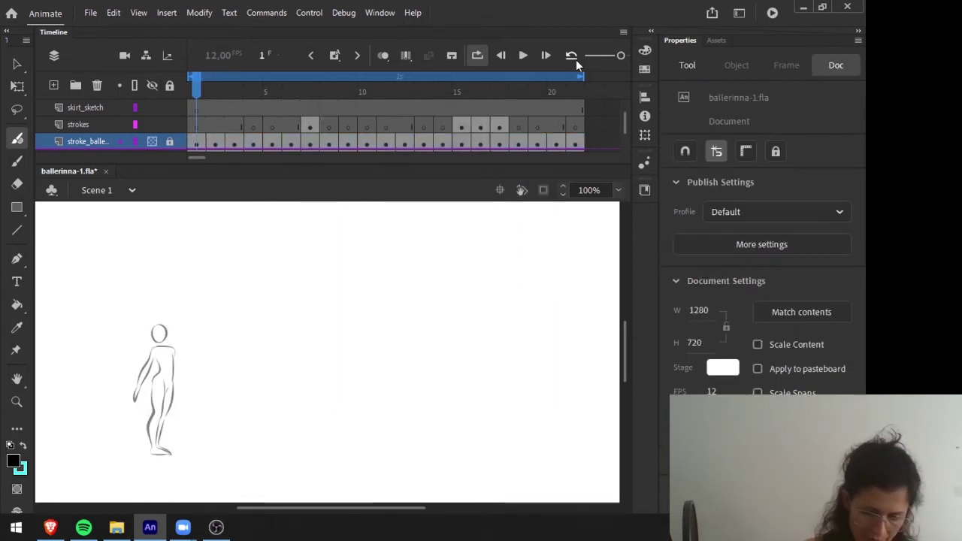
click(577, 107)
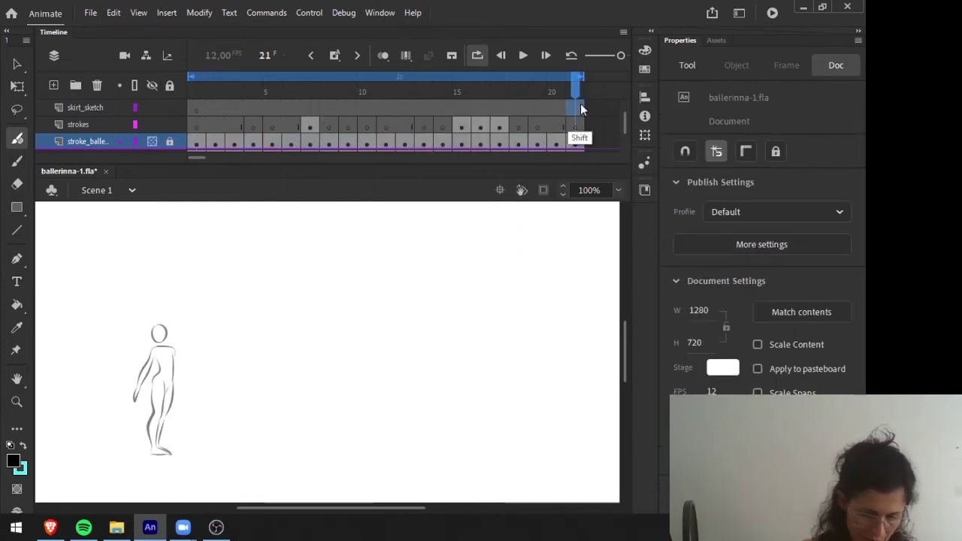
shift+click(198, 108)
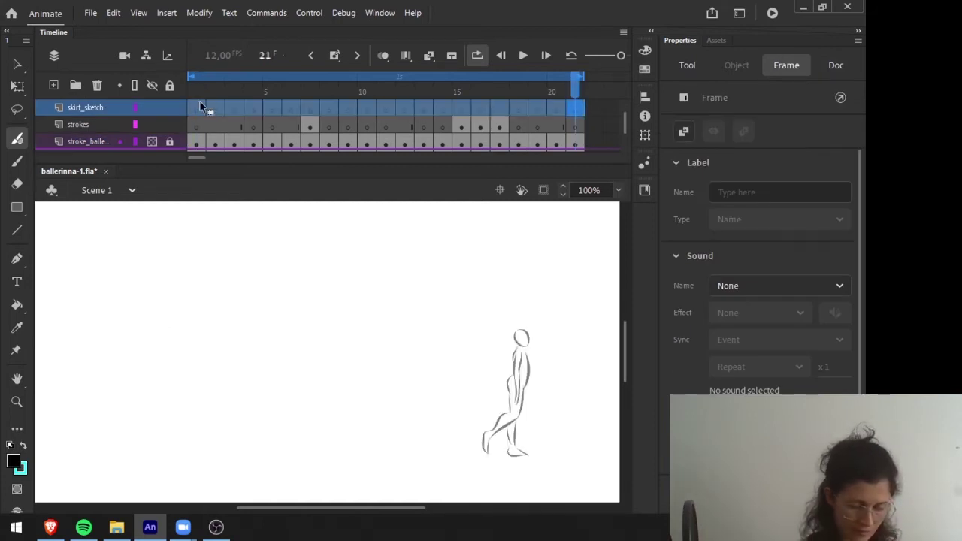
click(200, 91)
key(Return)
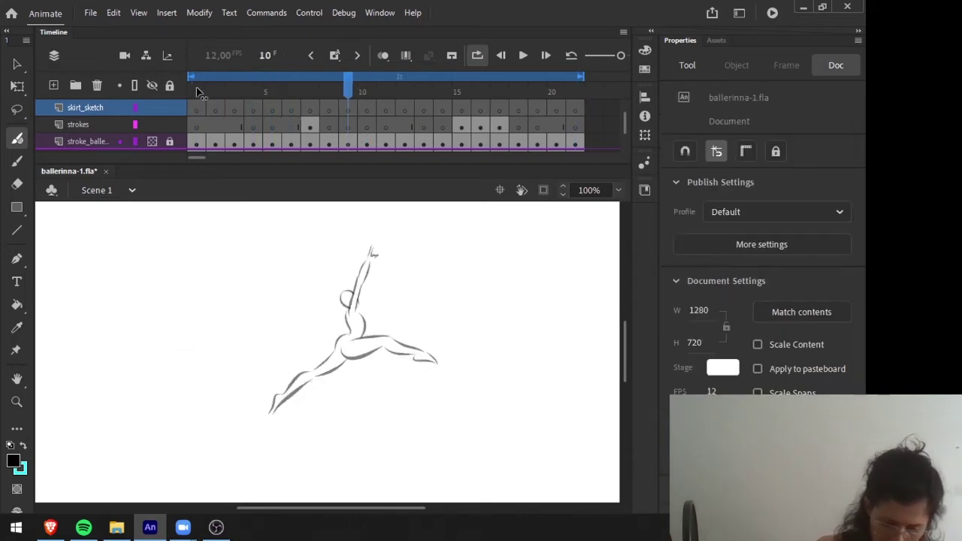
Draw a knee-length skirt outline over the standing figure on frame 1 of skirt_sketch with the Fluid Brush.
click(200, 92)
key(b)
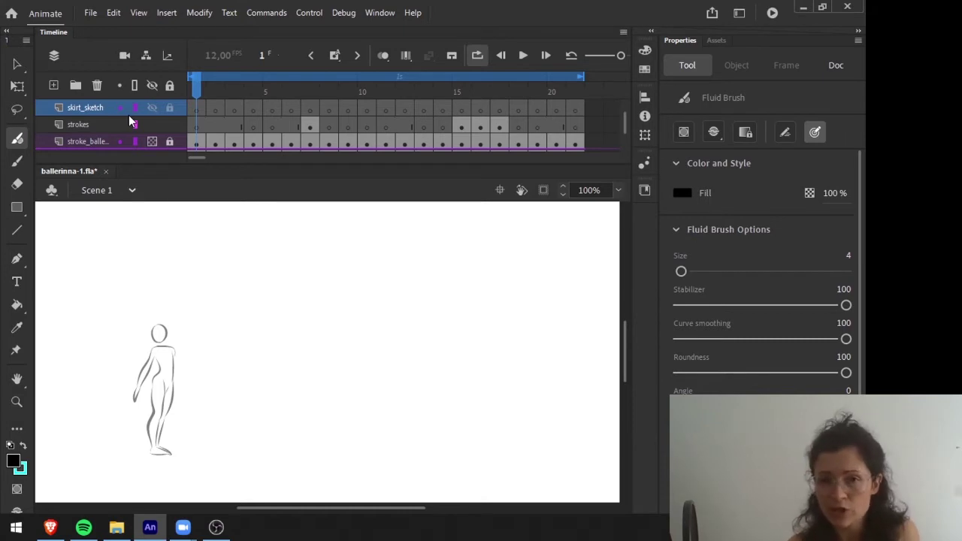
click(209, 78)
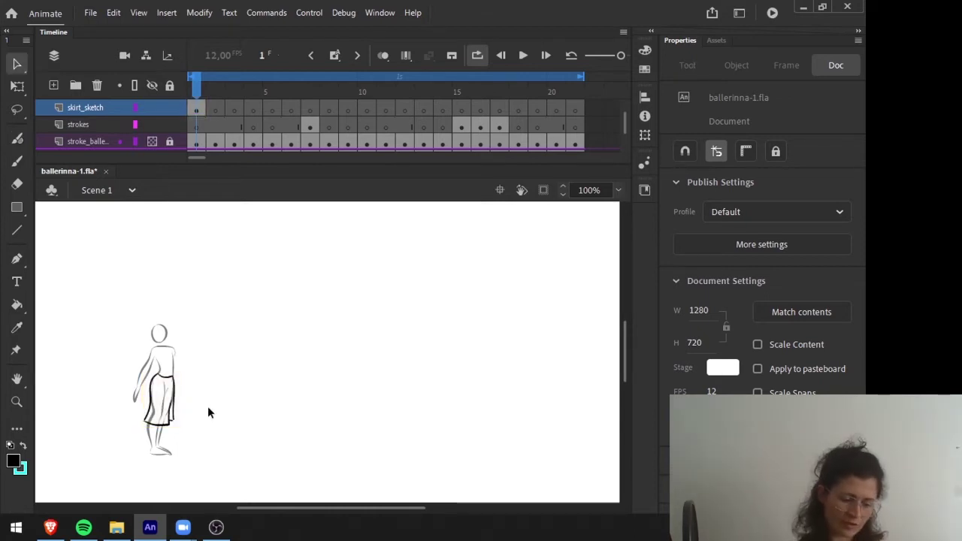
Draw the skirt outline on frame 2 of skirt_sketch with the Fluid Brush, matching its motion against frame 1.
key(.)
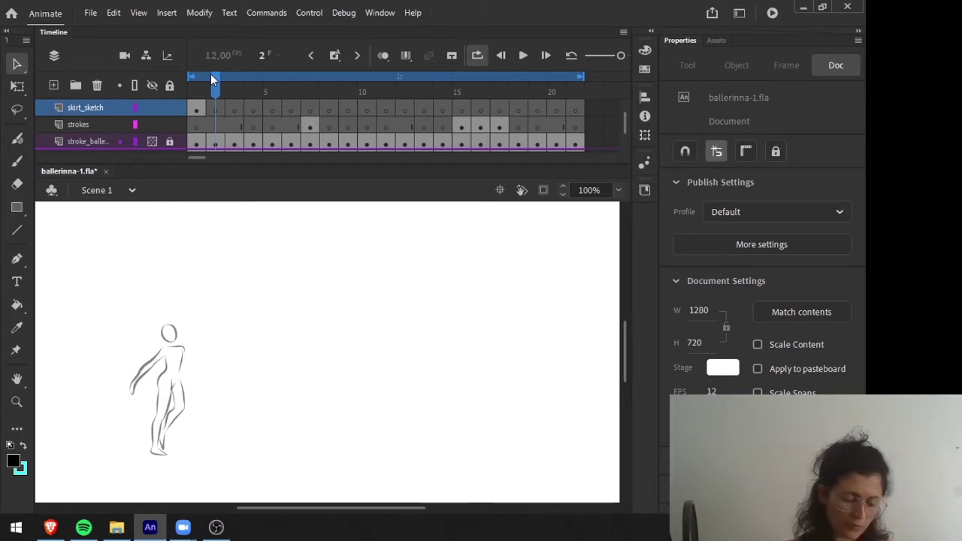
key(comma)
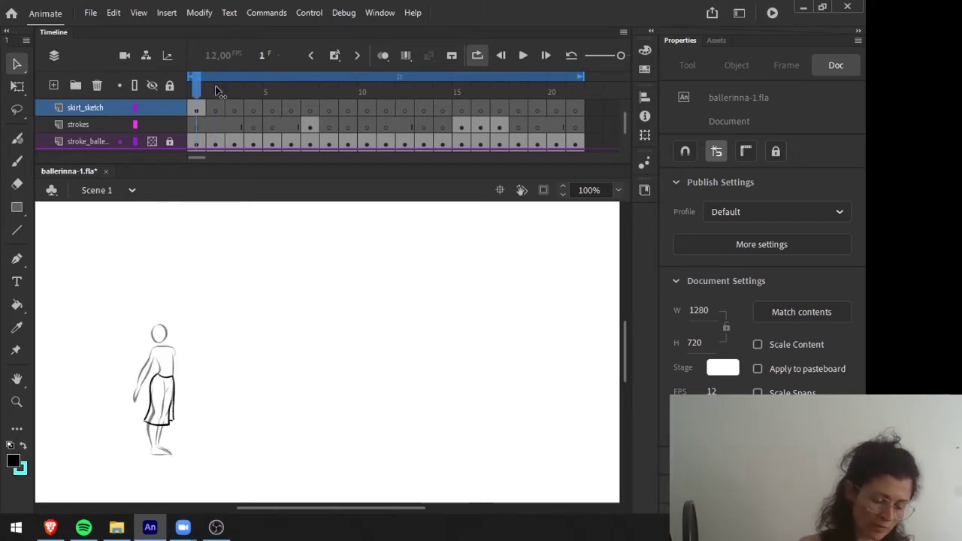
key(period)
key(comma)
key(period)
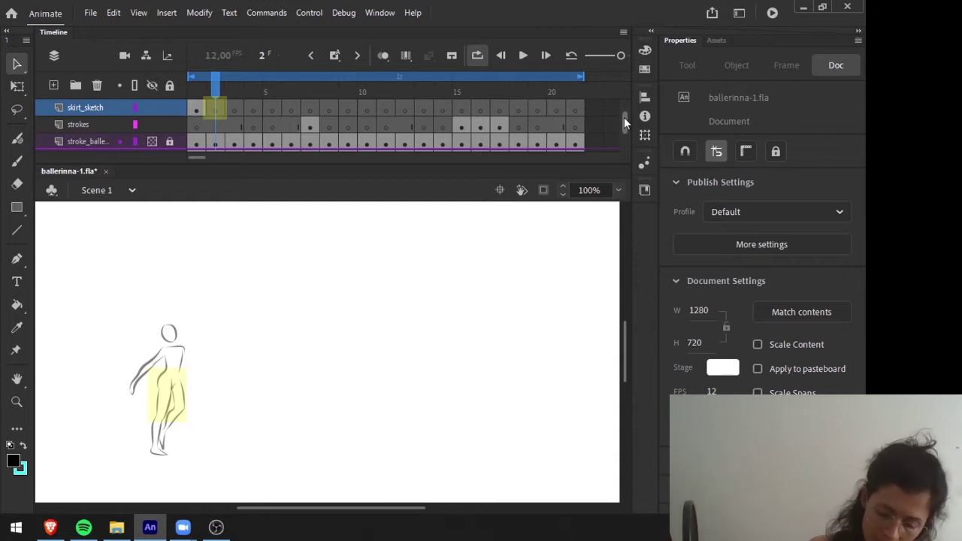
key(shift+b)
Flip back and forth between frames 1, 2 and 3 to compare the drawn skirts with the raised-leg pose.
drag(218, 83, 231, 73)
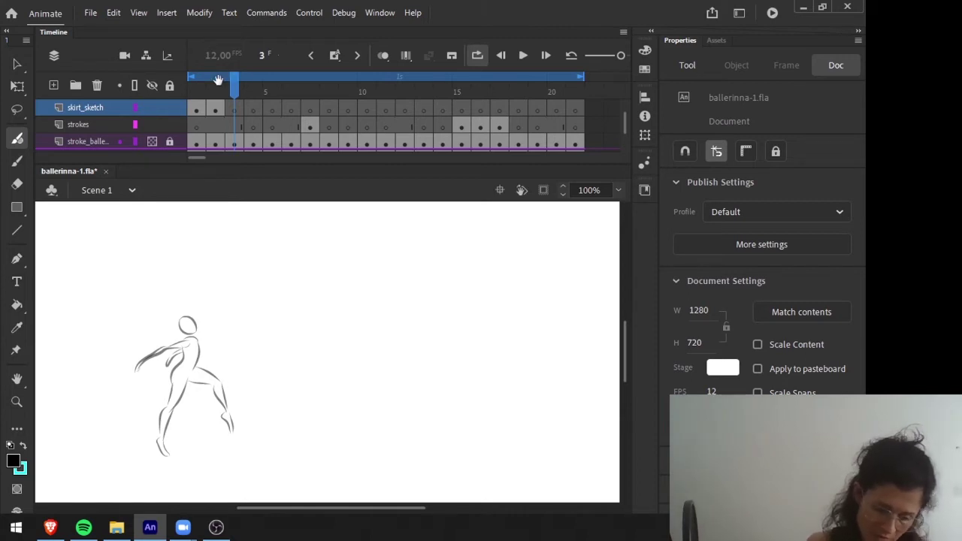
key(comma)
key(comma)
key(period)
key(comma)
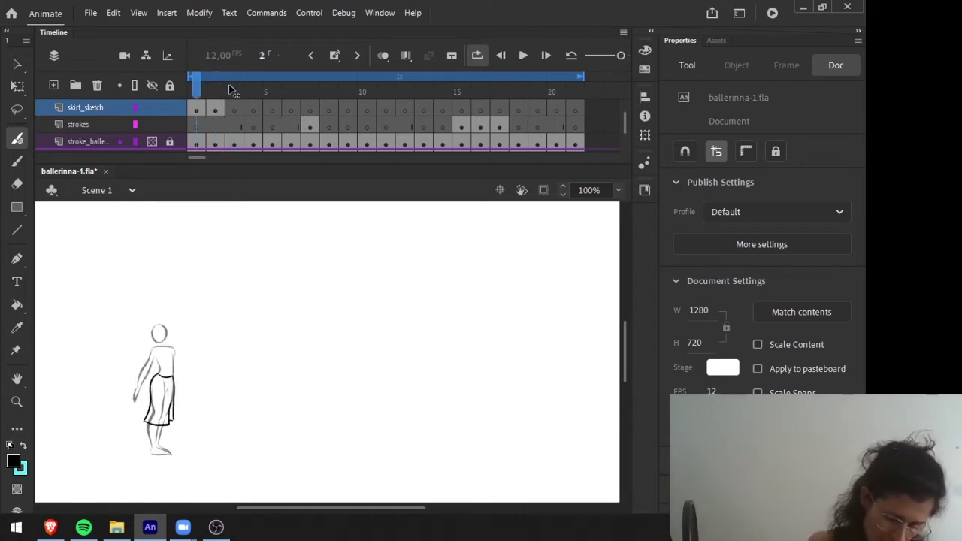
key(period)
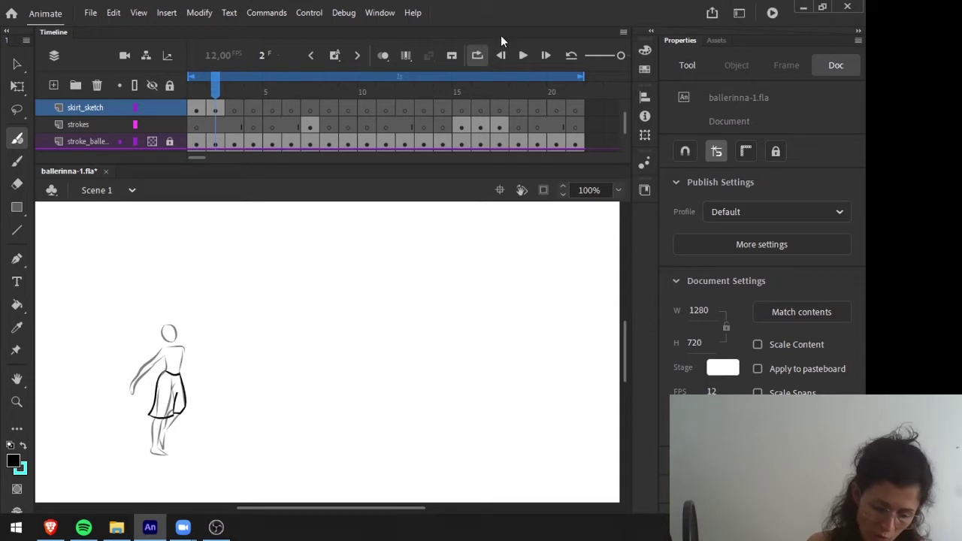
key(period)
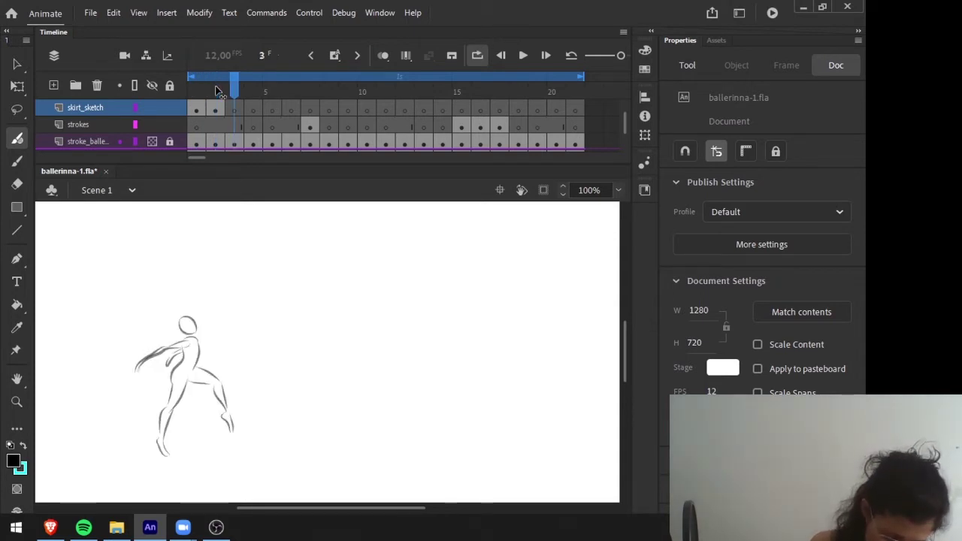
key(comma)
key(period)
key(comma)
key(period)
key(comma)
key(period)
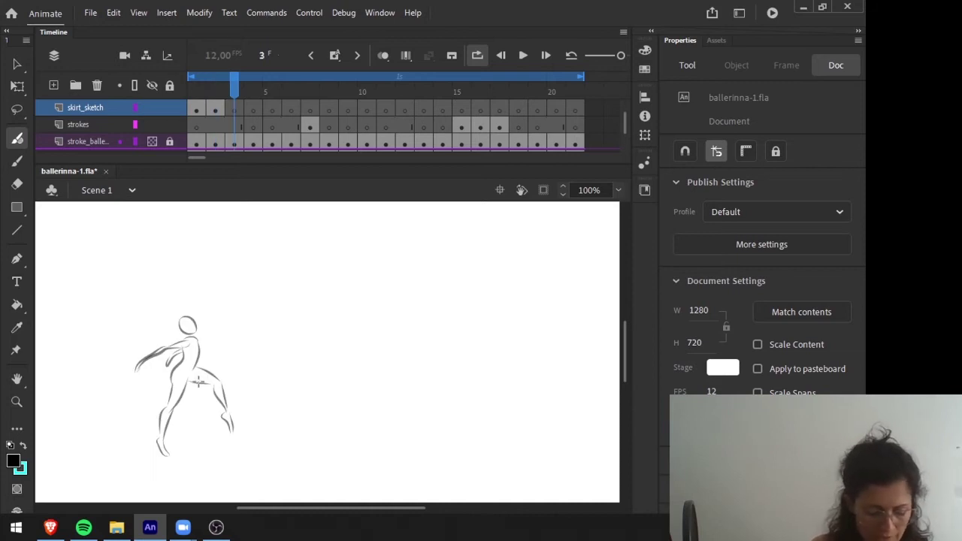
key(comma)
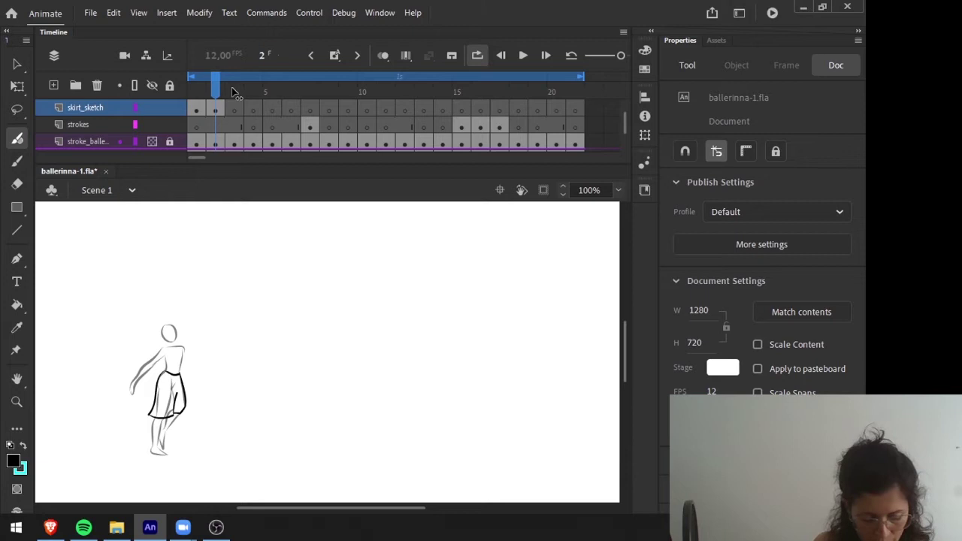
key(period)
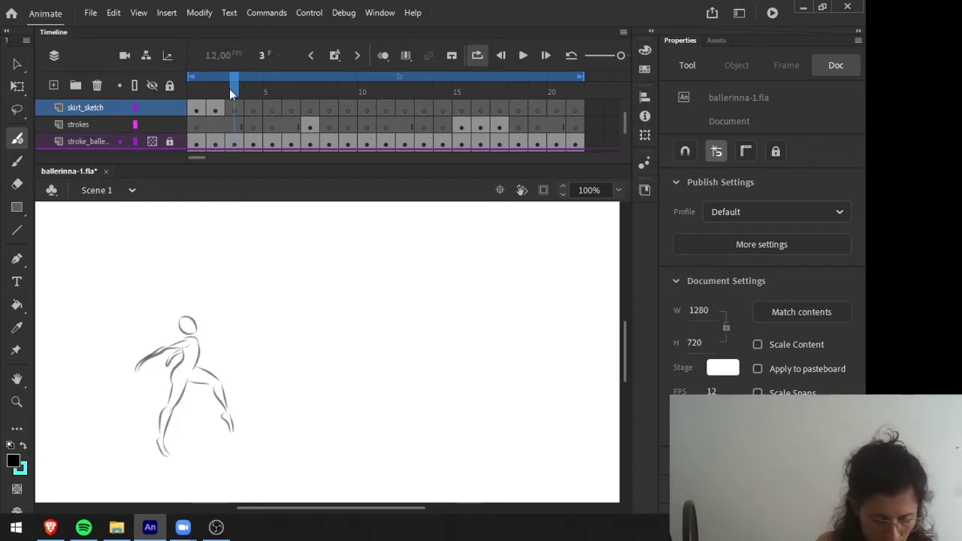
key(comma)
key(period)
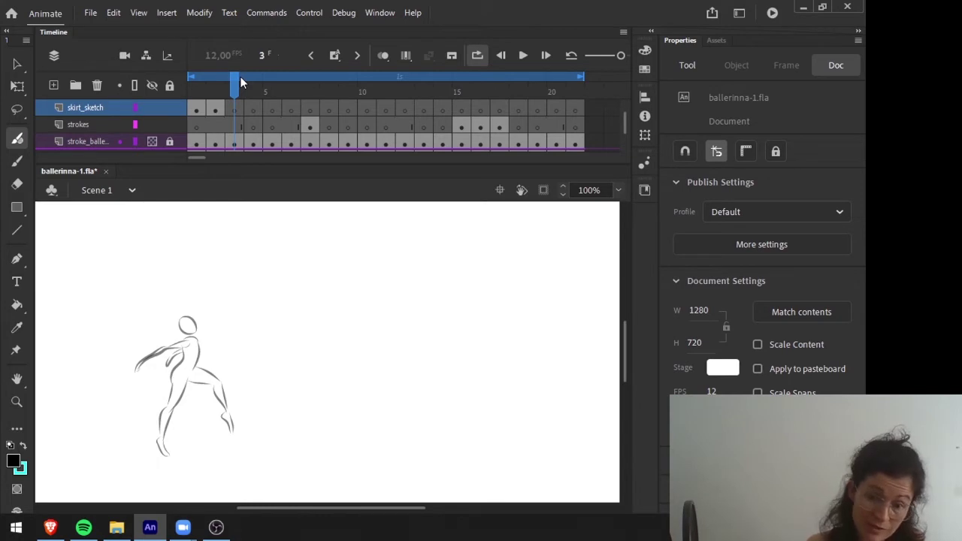
Draw the skirt on frame 3 of skirt_sketch, stretching from the waist over the raised front thigh with a curved hem.
key(v)
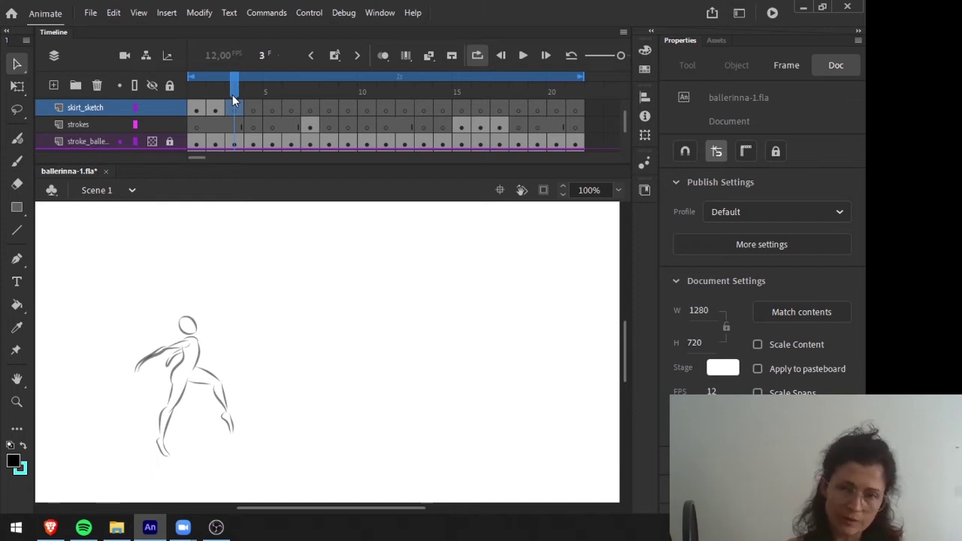
mouse_move(233, 84)
mouse_down()
mouse_move(215, 85)
mouse_move(230, 74)
mouse_up()
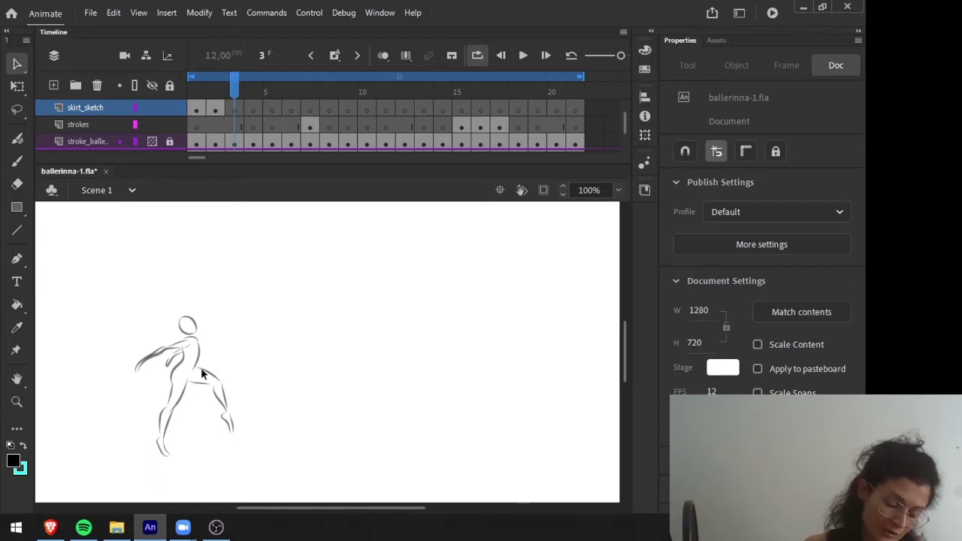
drag(230, 84, 215, 85)
click(233, 93)
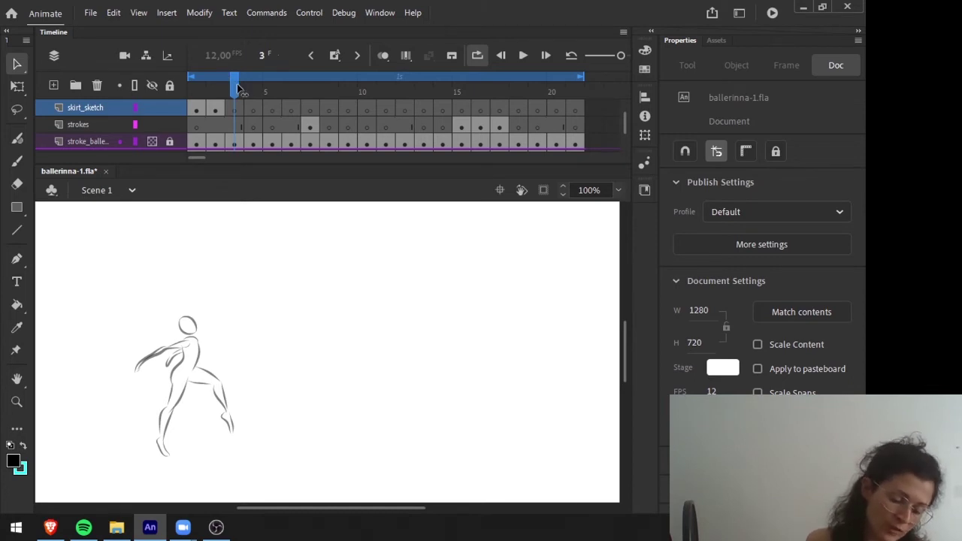
key(.)
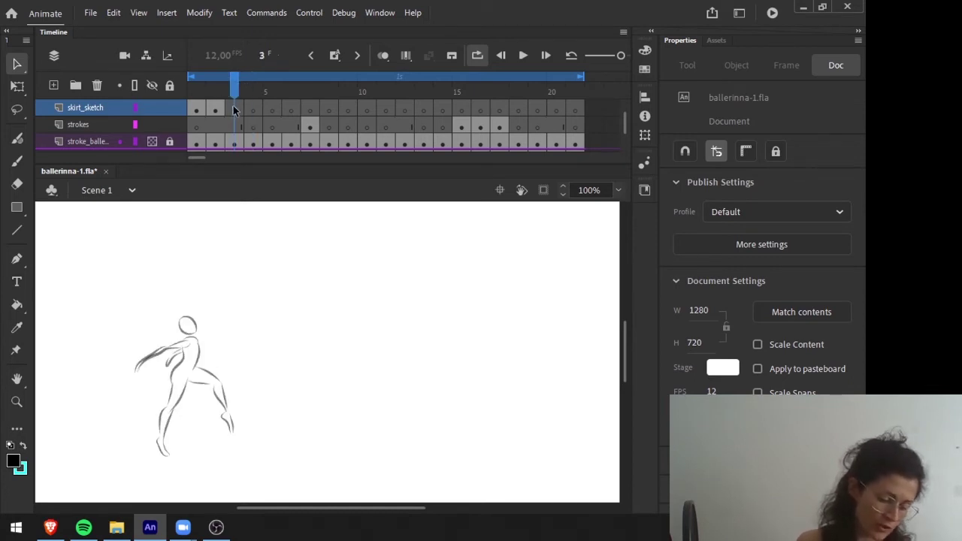
click(233, 105)
key(ctrl+shift+v)
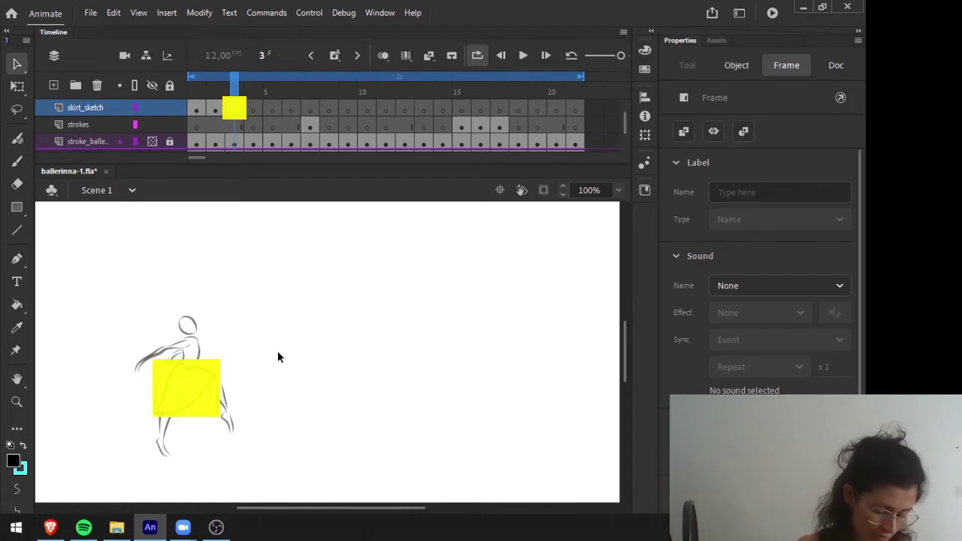
click(281, 359)
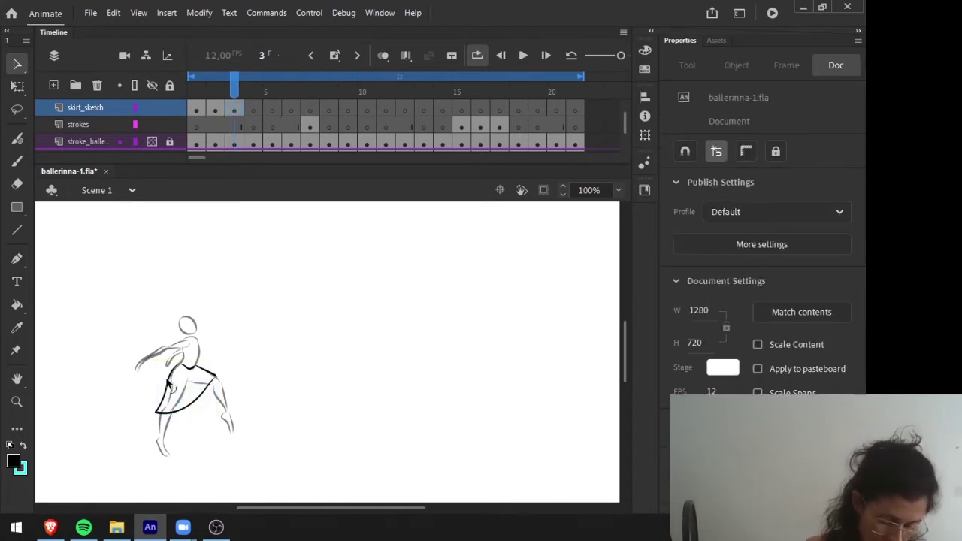
click(210, 374)
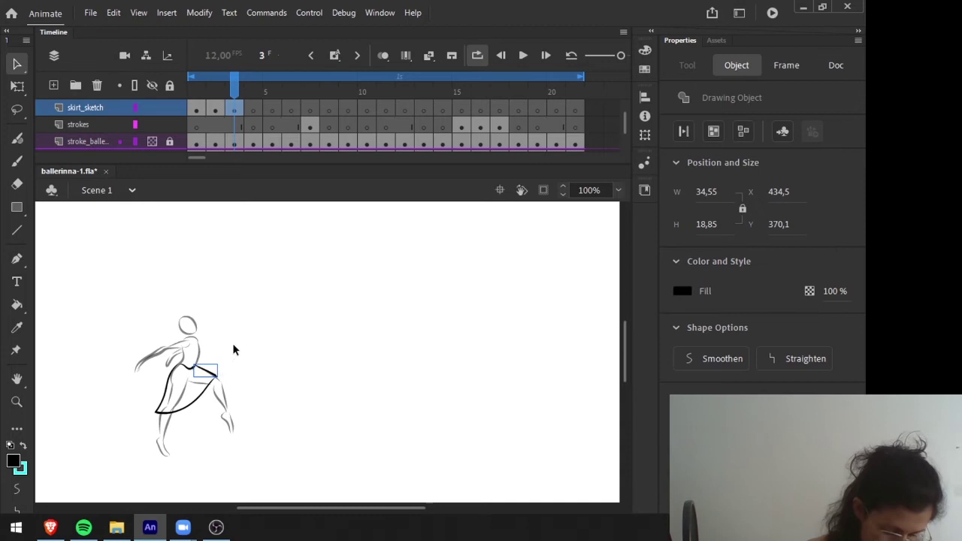
click(196, 429)
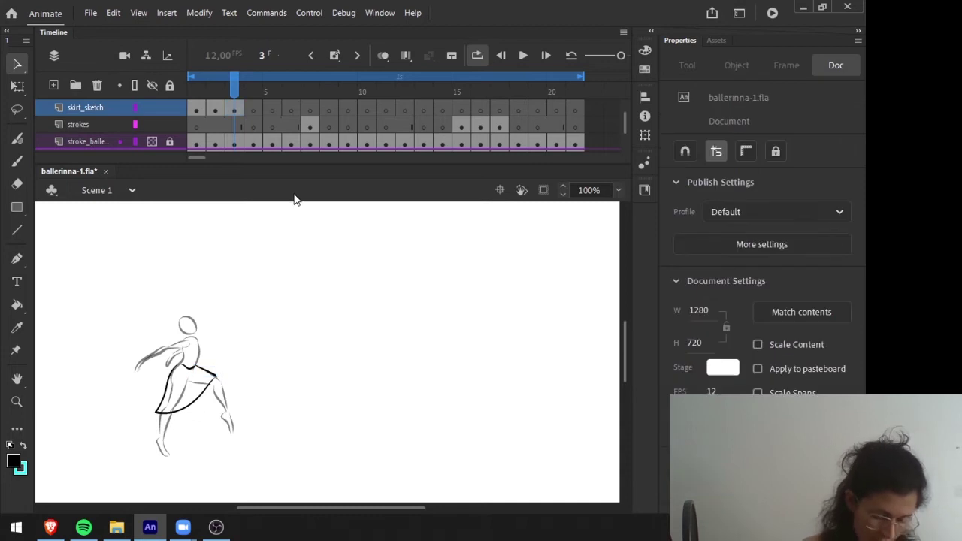
Draw the skirt outline on frame 4 of skirt_sketch, flaring it over both legs of the striding figure.
click(253, 76)
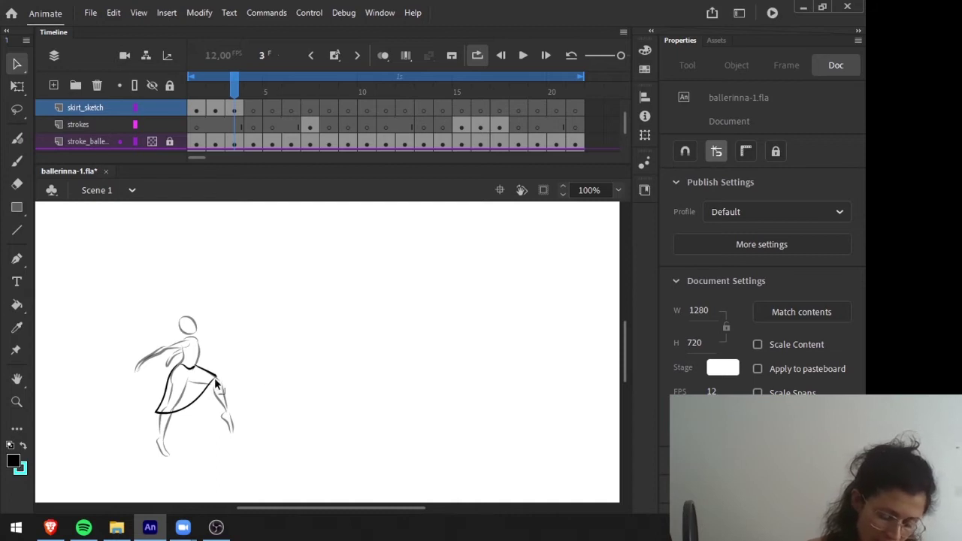
key(period)
key(comma)
drag(238, 93, 254, 93)
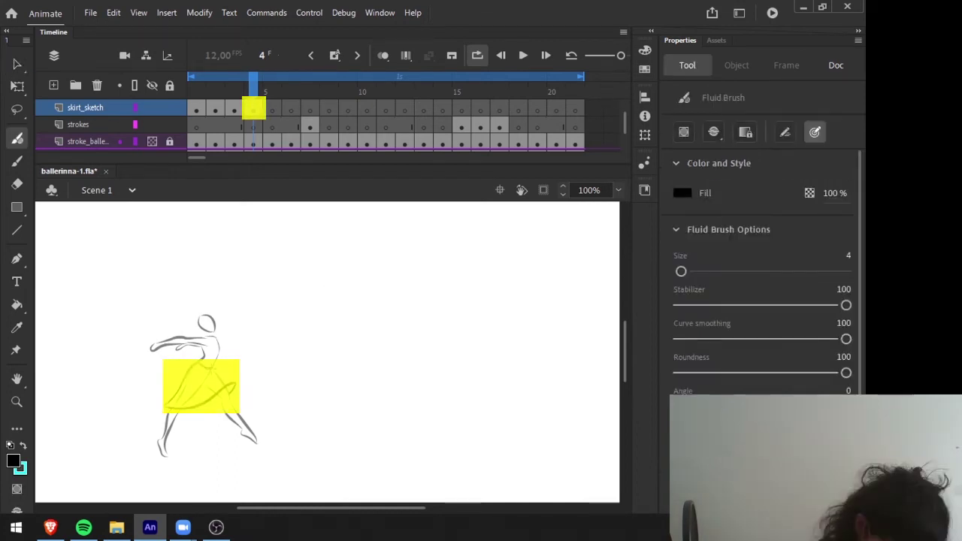
Flip repeatedly back and forth through the opening frames to check how the skirt moves up to frame 4.
click(253, 87)
key(.)
key(period)
key(period)
key(period)
key(comma)
key(comma)
key(comma)
key(period)
key(period)
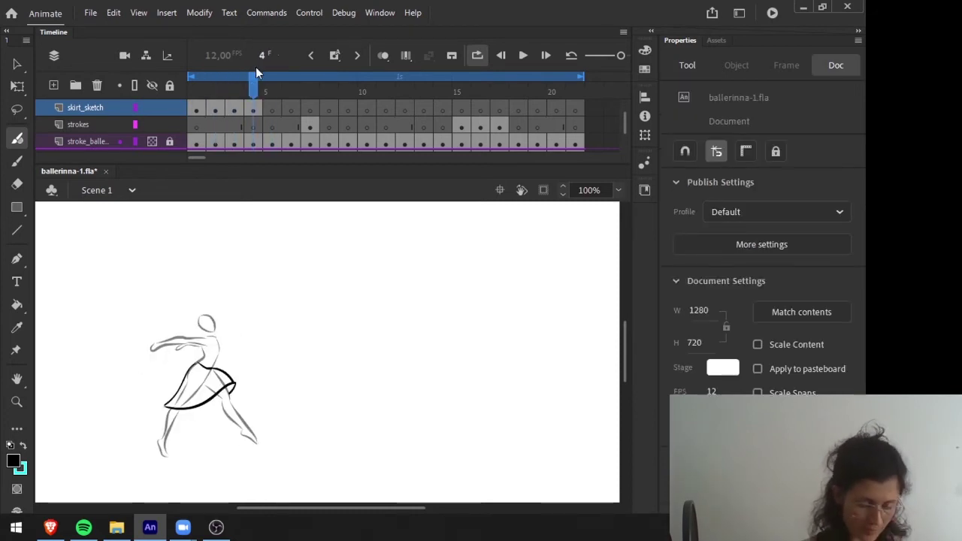
key(period)
key(comma)
key(comma)
key(period)
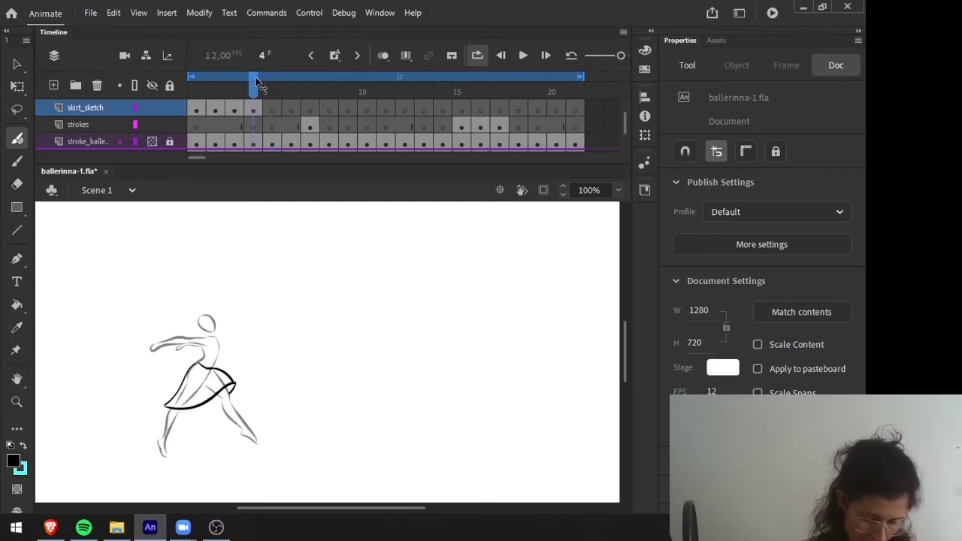
key(period)
key(comma)
key(comma)
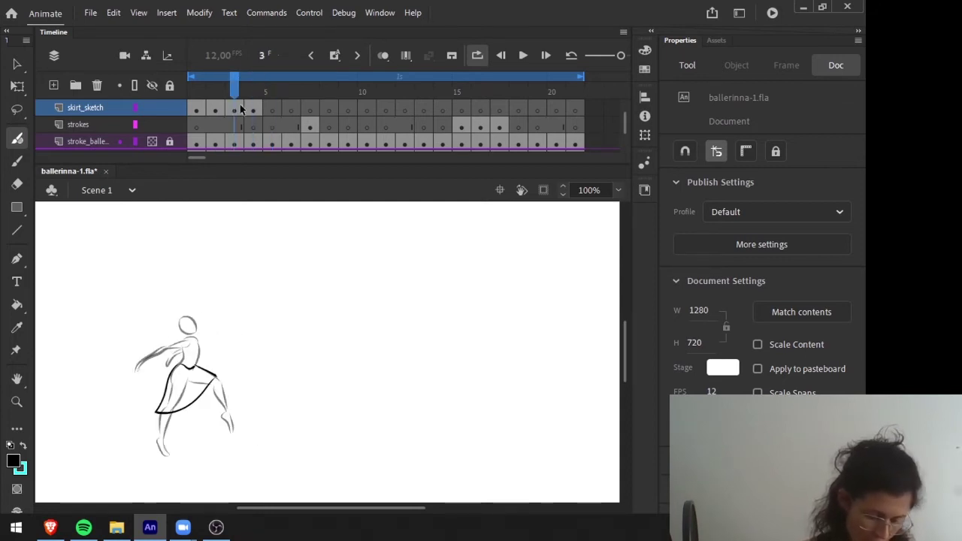
key(comma)
key(comma)
key(period)
key(period)
key(period)
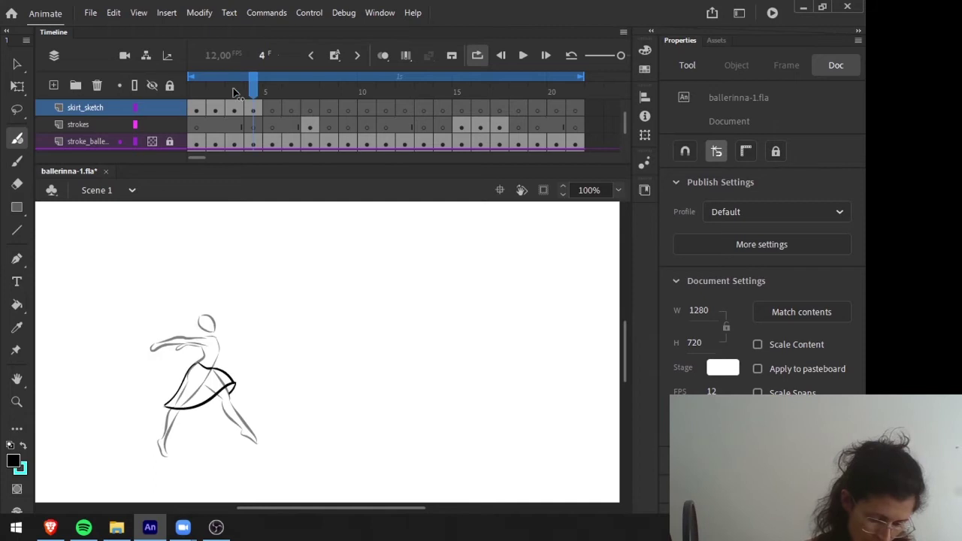
key(period)
key(comma)
key(comma)
key(comma)
key(period)
key(period)
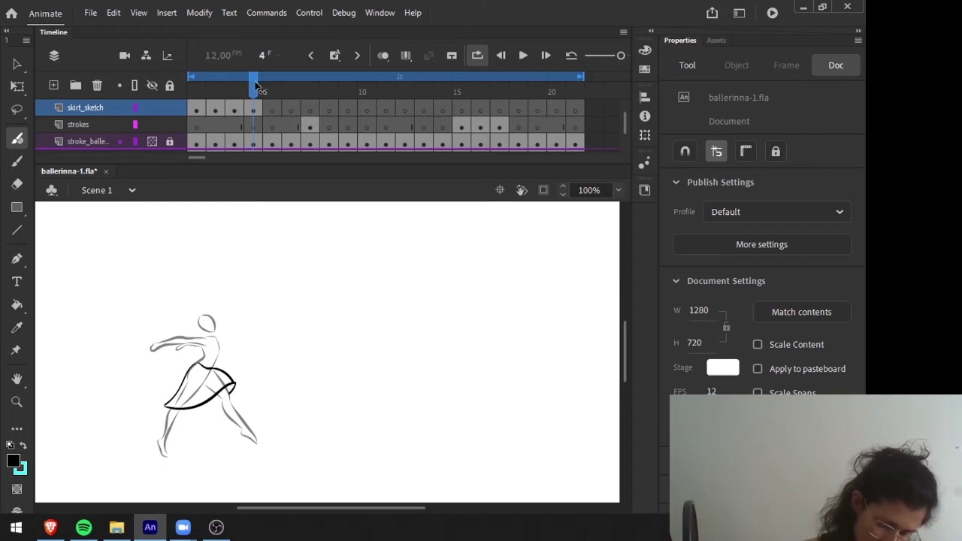
Examine the stride pose on frame 5 against the skirt drawings on frames 3 and 4.
drag(255, 85, 264, 89)
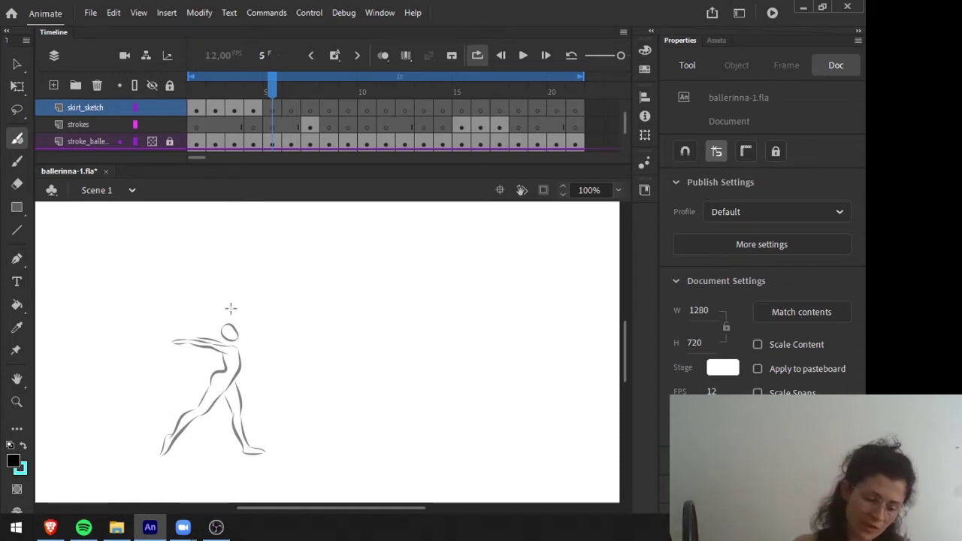
key(.)
drag(272, 92, 252, 89)
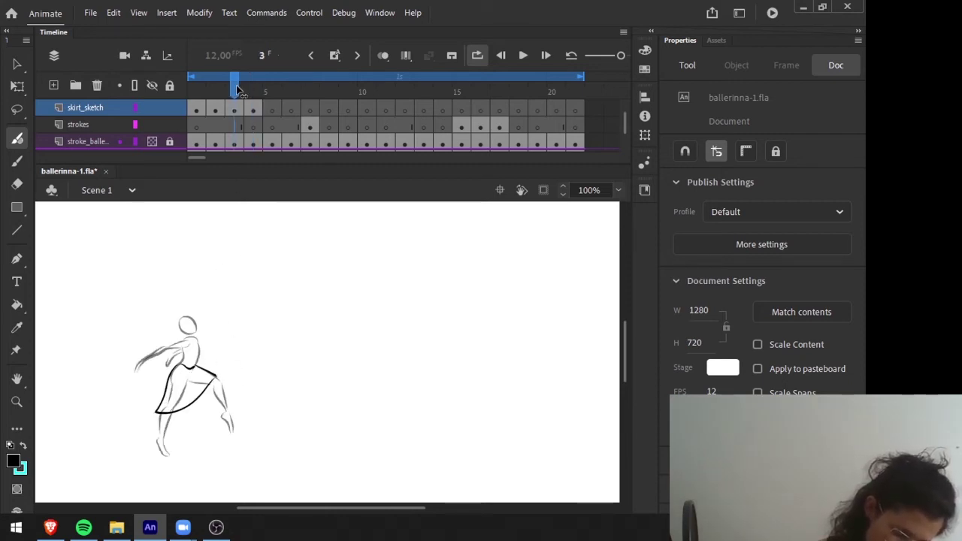
key(period)
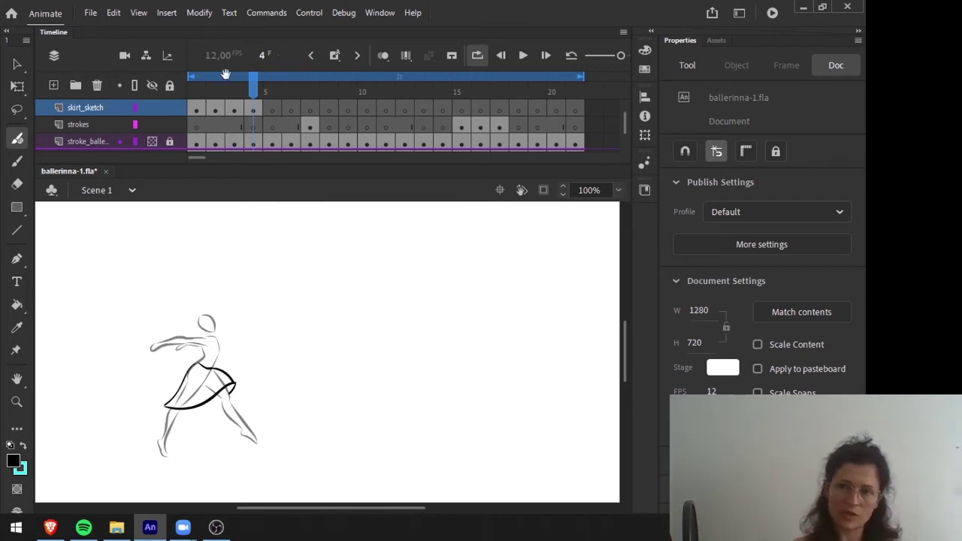
Draw the skirt on frame 5 of skirt_sketch, billowing from the waist with a wavy hem across both thighs.
key(period)
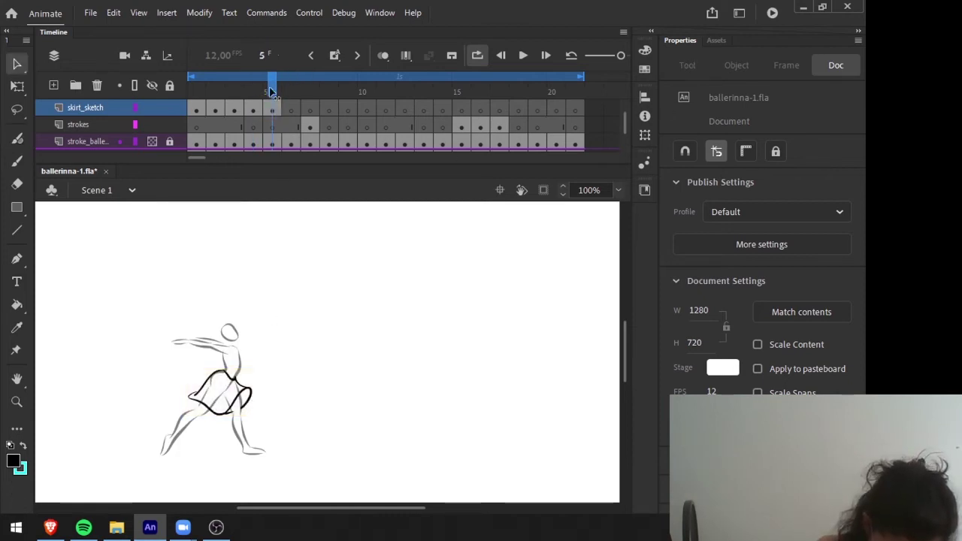
key(comma)
key(period)
key(comma)
drag(271, 92, 254, 92)
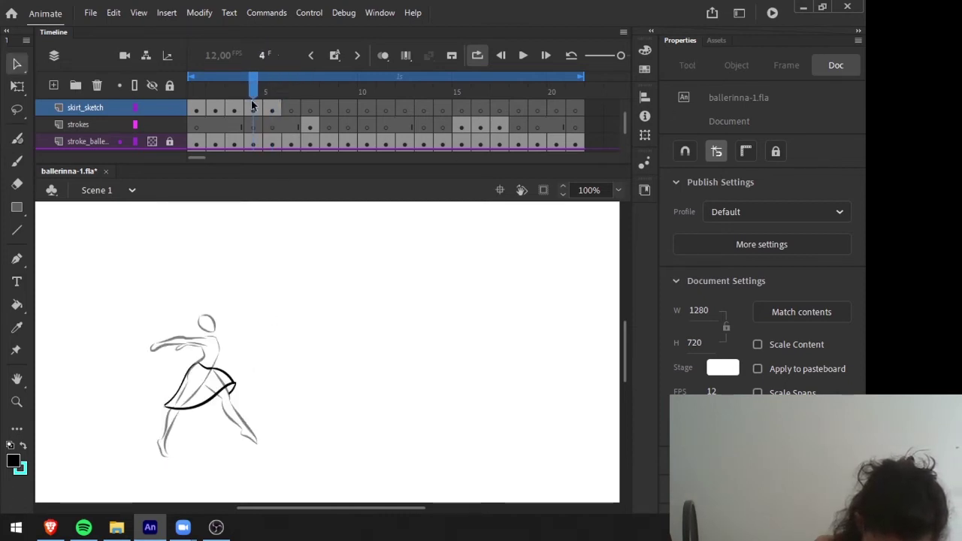
Compare the skirt drawings on frames 4 and 5 by switching repeatedly between the two frames.
key(b)
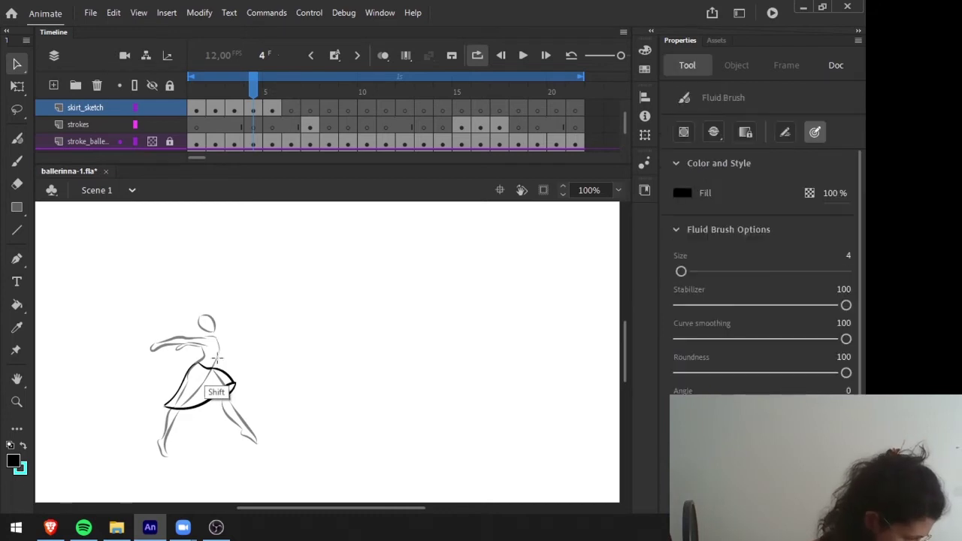
drag(226, 374, 235, 384)
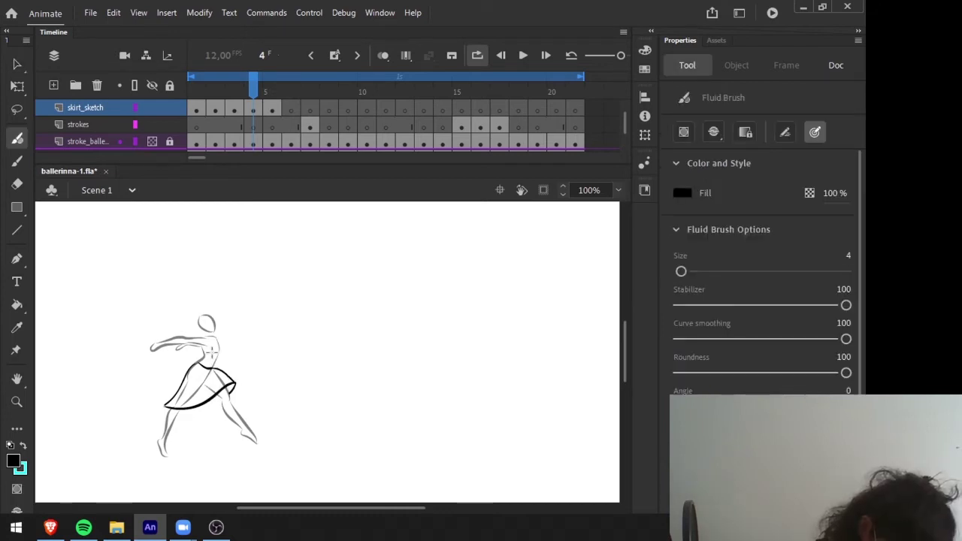
key(period)
drag(259, 91, 269, 90)
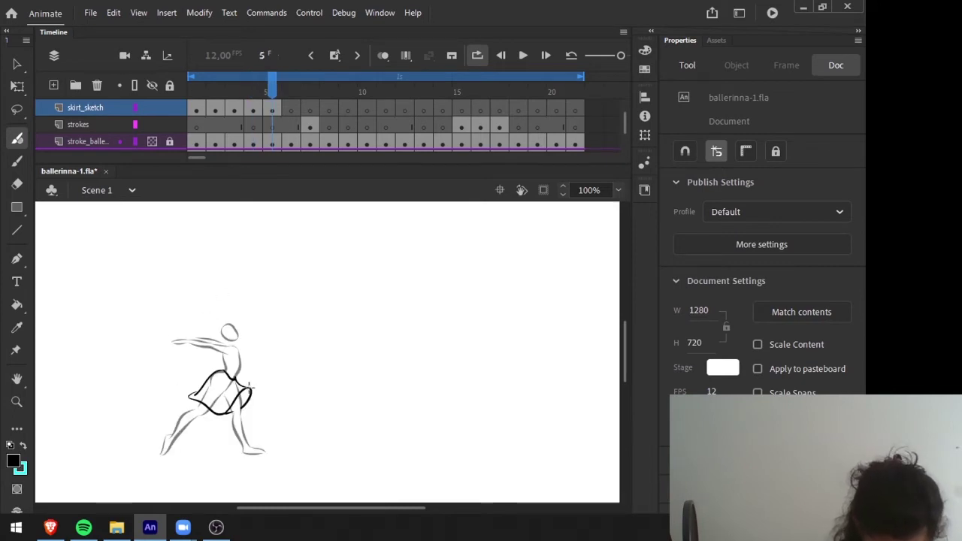
click(253, 90)
key(period)
key(comma)
key(period)
key(comma)
key(period)
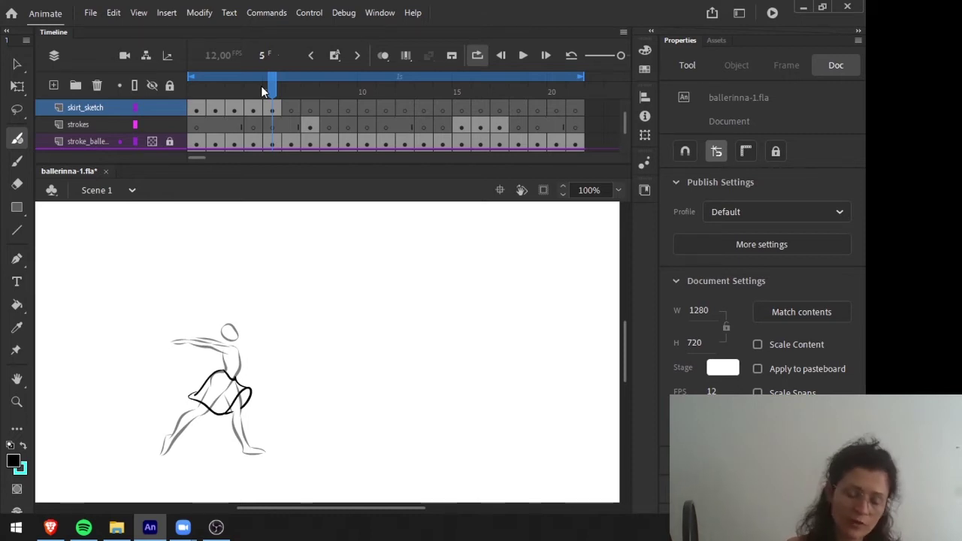
key(comma)
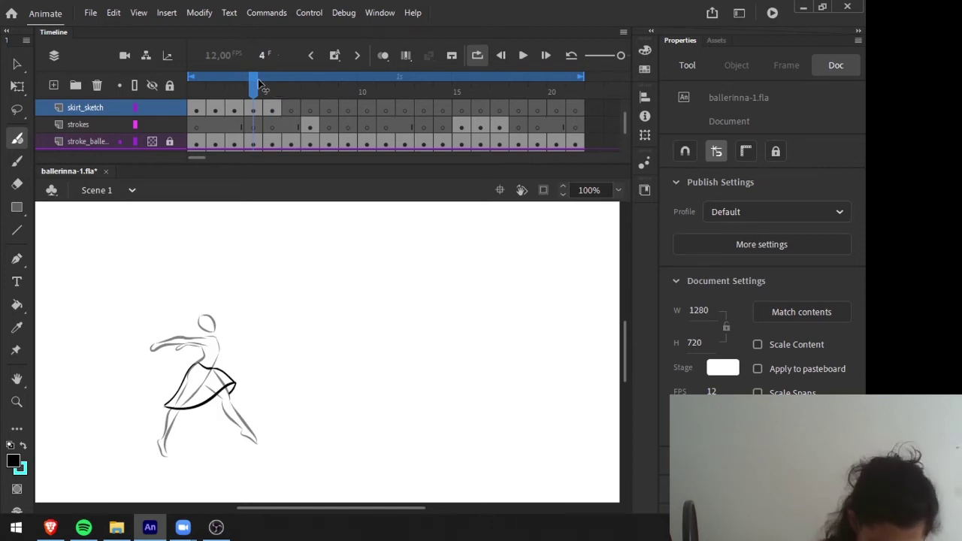
key(period)
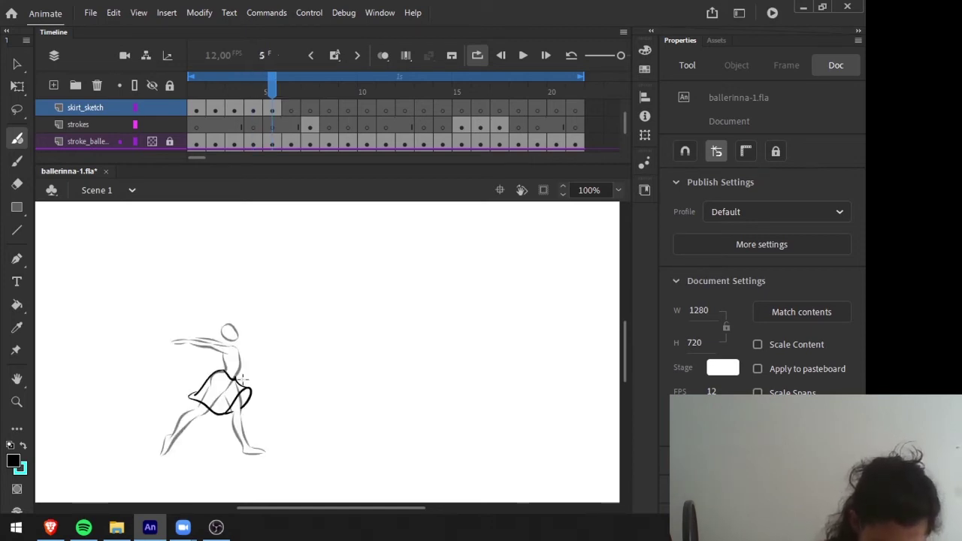
drag(271, 97, 270, 95)
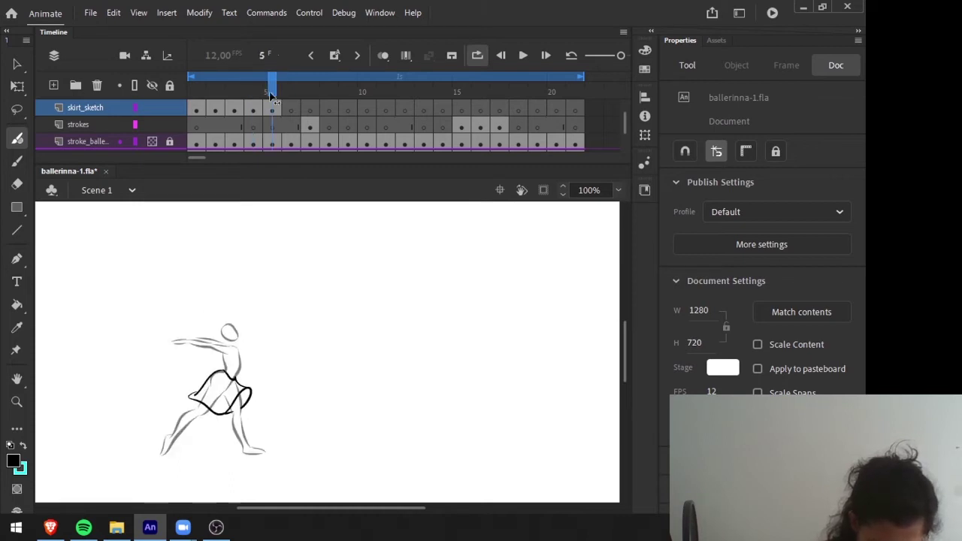
Flip back and forth through frames 3 to 5 to check how the skirt's hem moves.
key(comma)
key(comma)
key(period)
key(period)
key(comma)
key(comma)
key(period)
key(period)
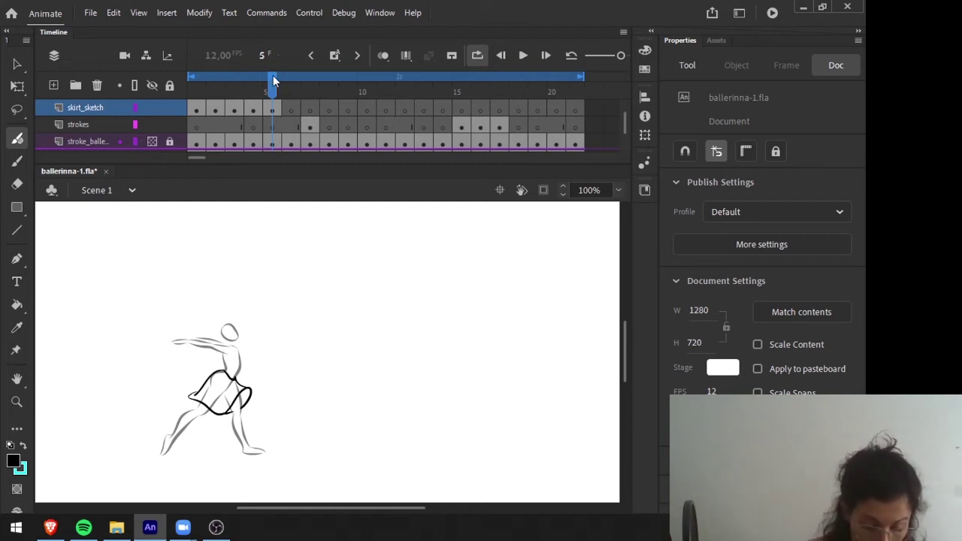
mouse_move(274, 85)
mouse_down()
mouse_move(291, 84)
mouse_move(272, 85)
mouse_up()
Examine the lunging pose on frame 6 against the skirt drawings on frames 4 and 5.
scroll(625, 120, up, 2)
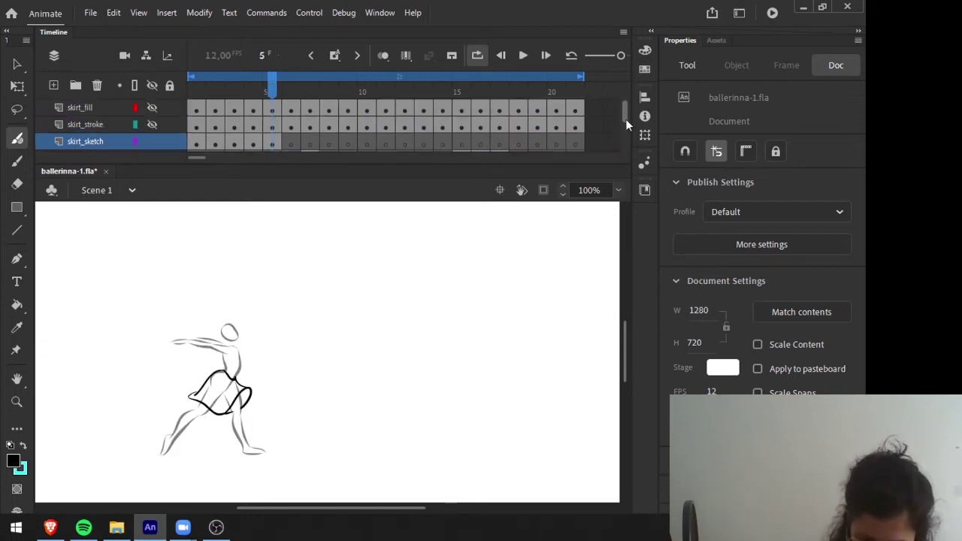
scroll(625, 120, down, 2)
click(291, 108)
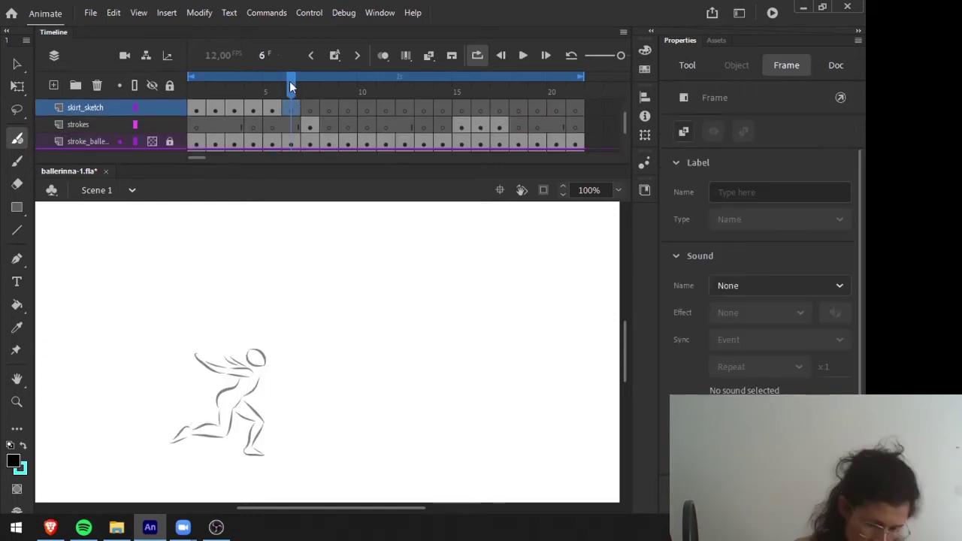
key(comma)
key(period)
key(comma)
key(comma)
key(period)
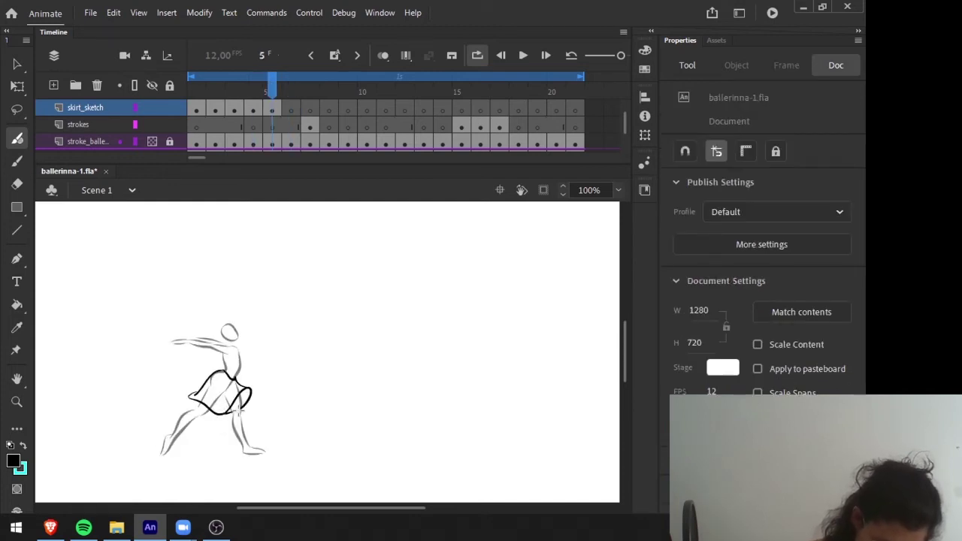
key(period)
key(comma)
drag(276, 90, 292, 86)
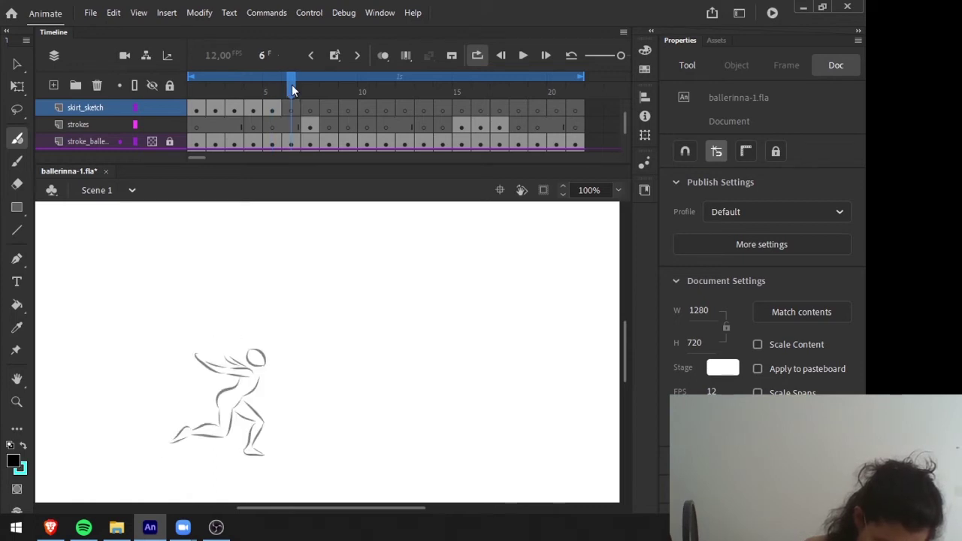
key(comma)
key(period)
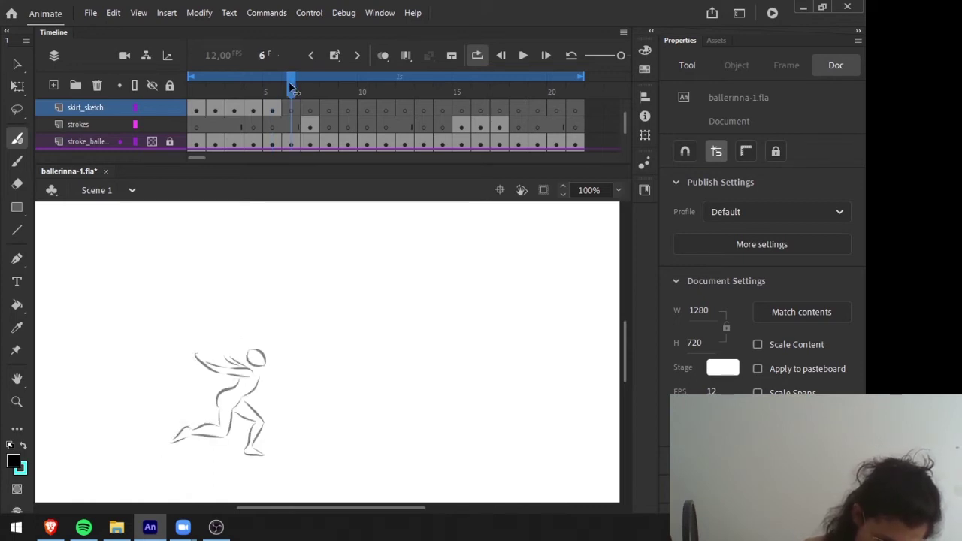
key(period)
key(comma)
key(comma)
key(period)
key(comma)
key(period)
key(comma)
key(period)
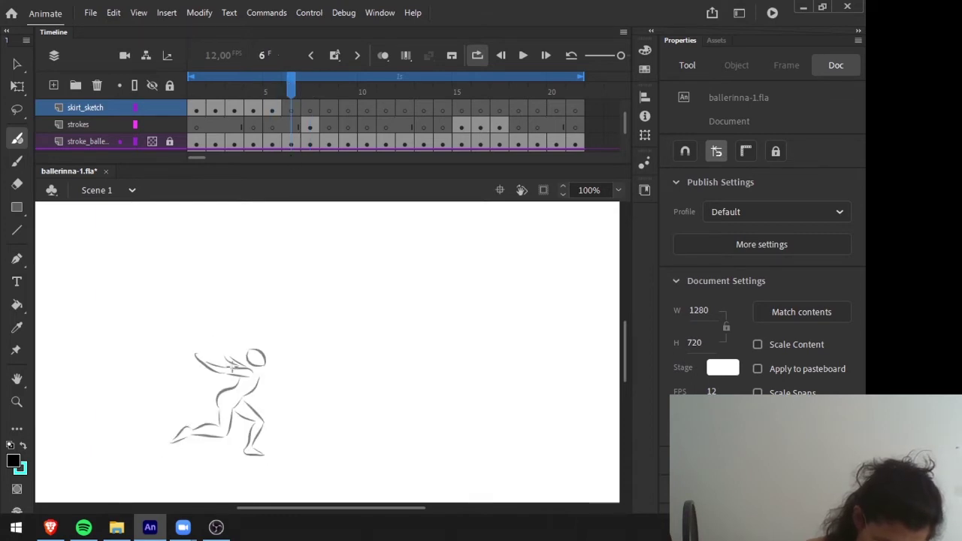
Draw the skirt on frame 6 of skirt_sketch, lifting behind the hips and curving under to the bent front knee.
click(281, 90)
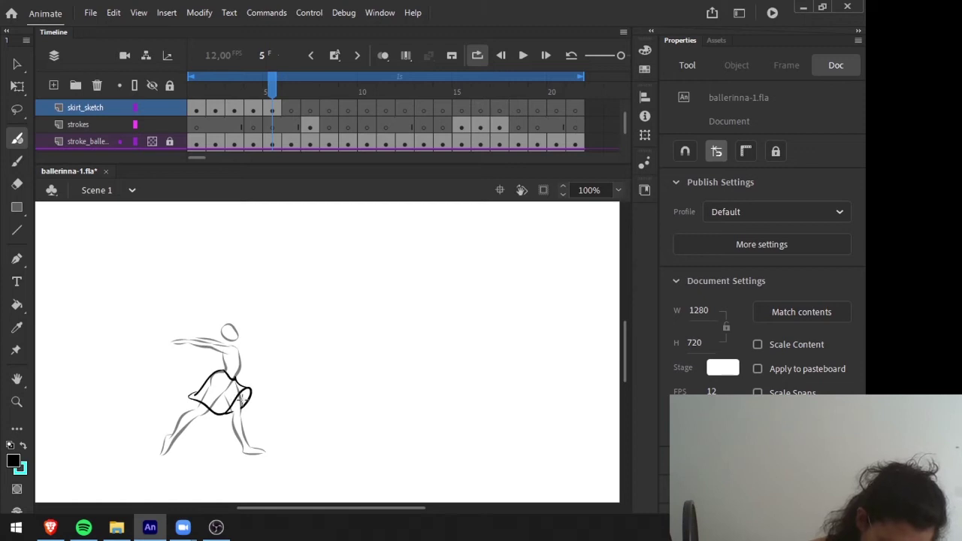
key(.)
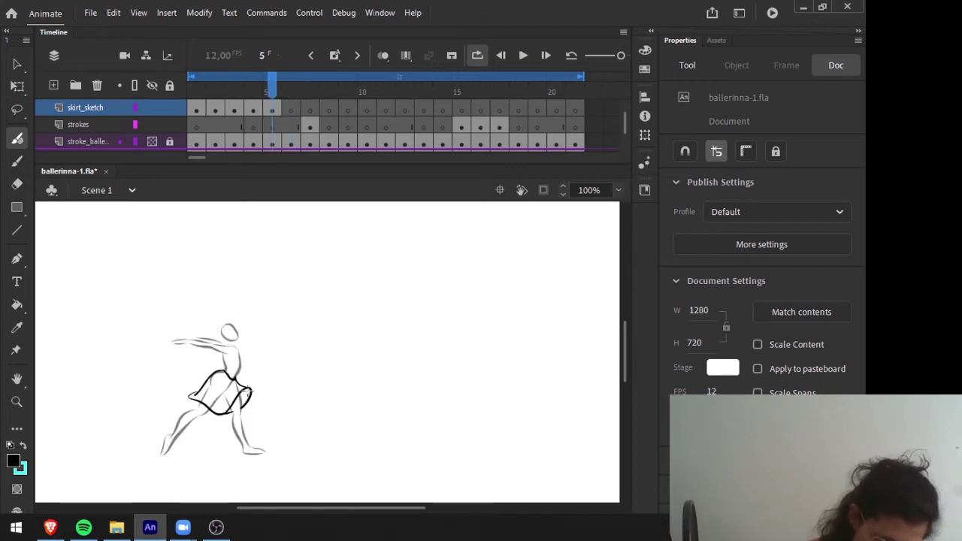
key(.)
key(.)
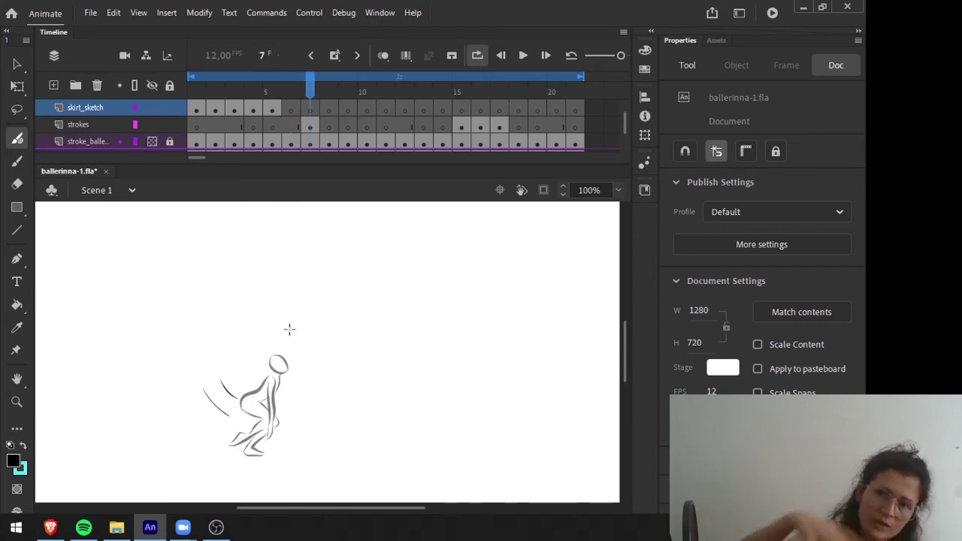
click(291, 107)
click(226, 392)
click(278, 385)
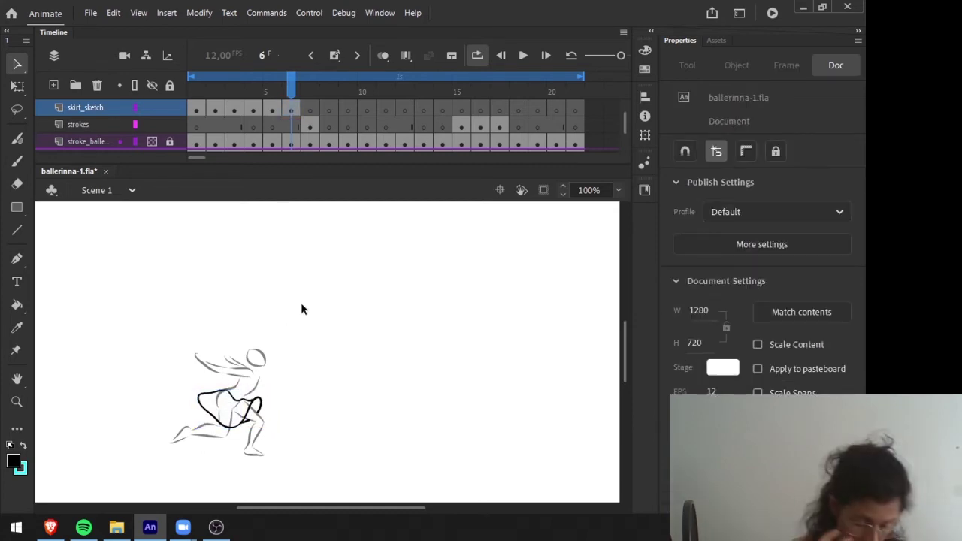
click(271, 111)
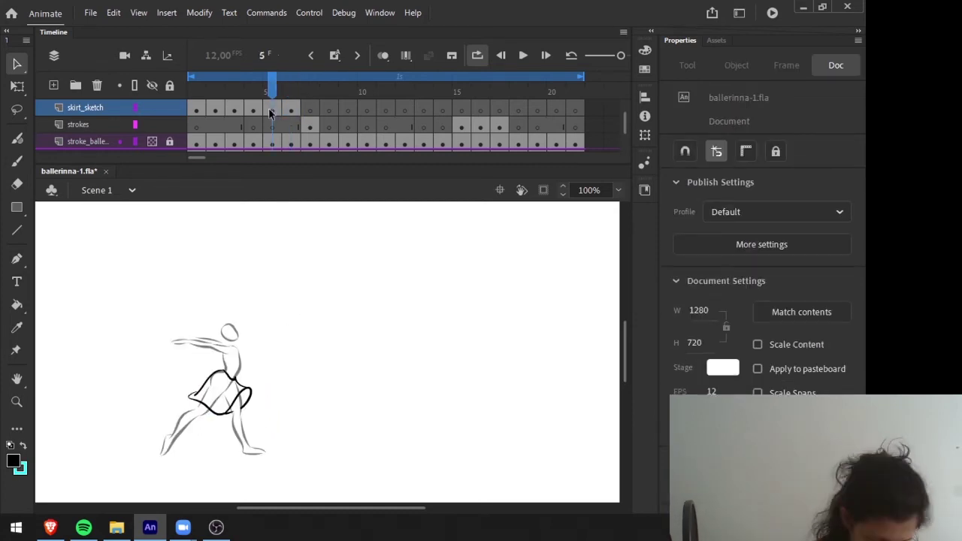
key(.)
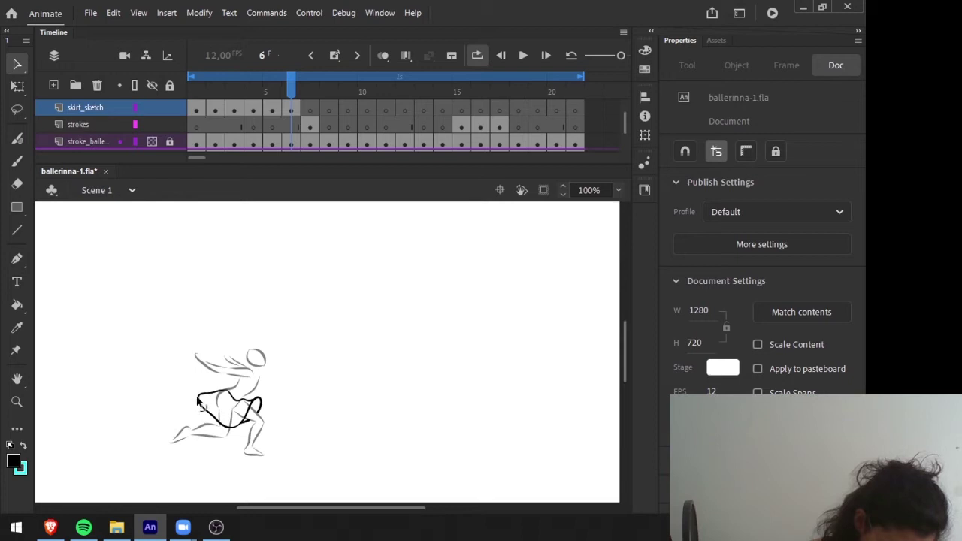
Draw the skirt on frame 7 of skirt_sketch, sweeping back from the crouching figure's waist with a curved hem.
key(period)
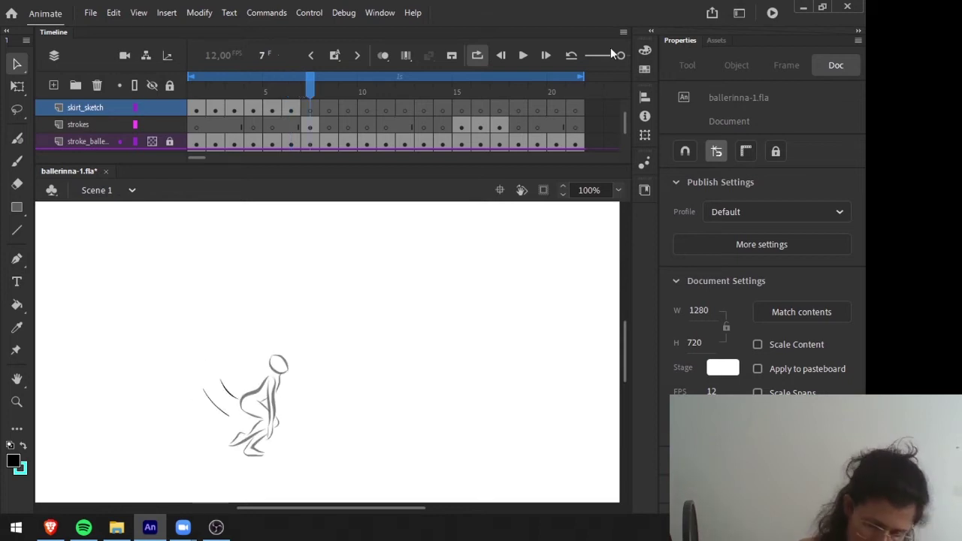
click(309, 107)
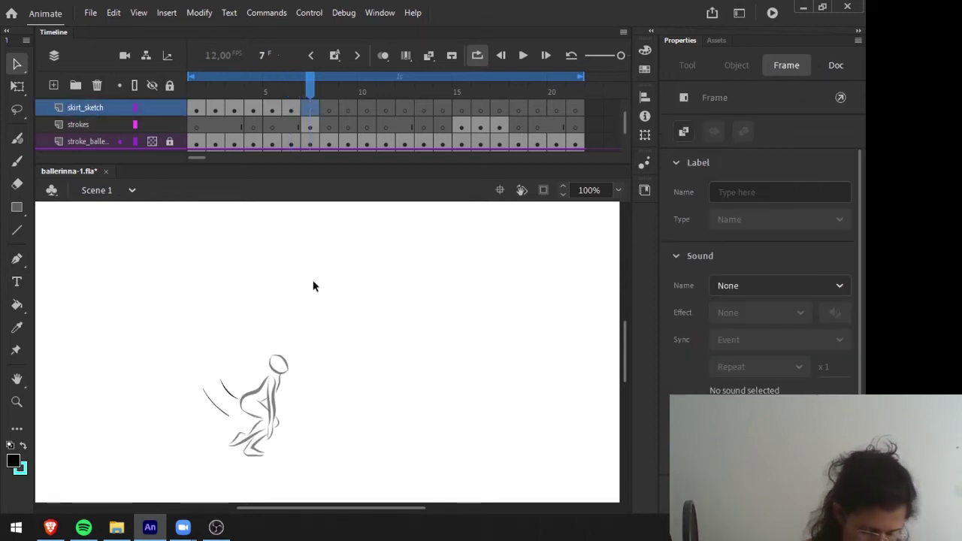
key(comma)
key(period)
key(comma)
key(comma)
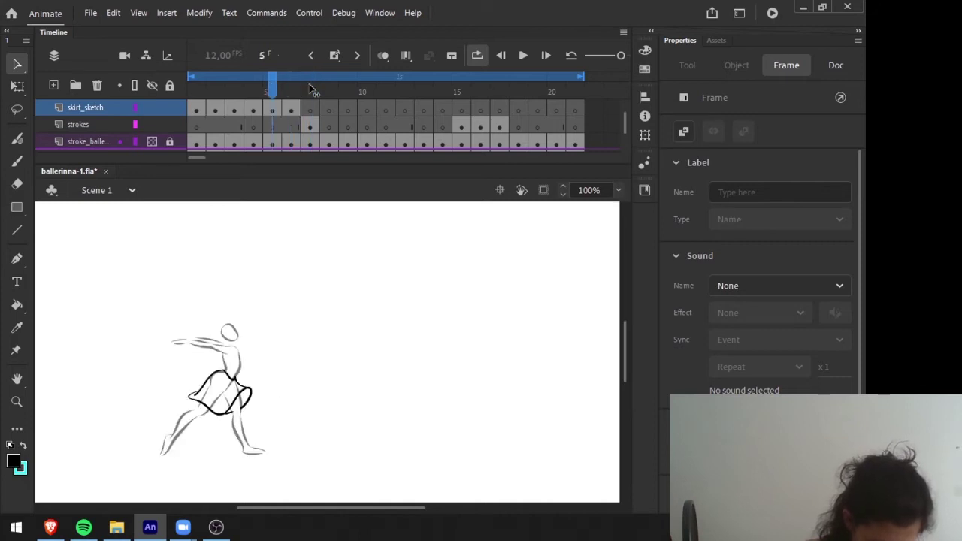
key(period)
click(291, 90)
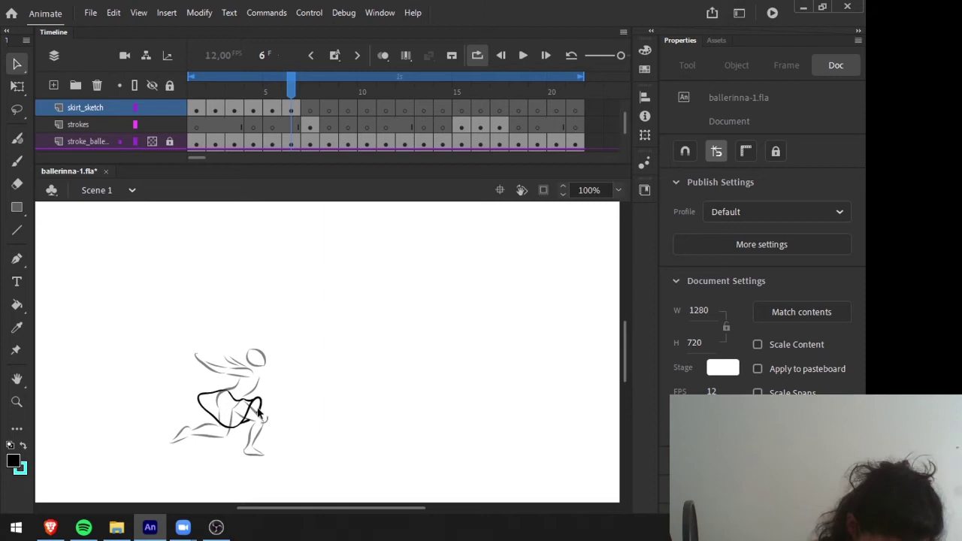
click(310, 91)
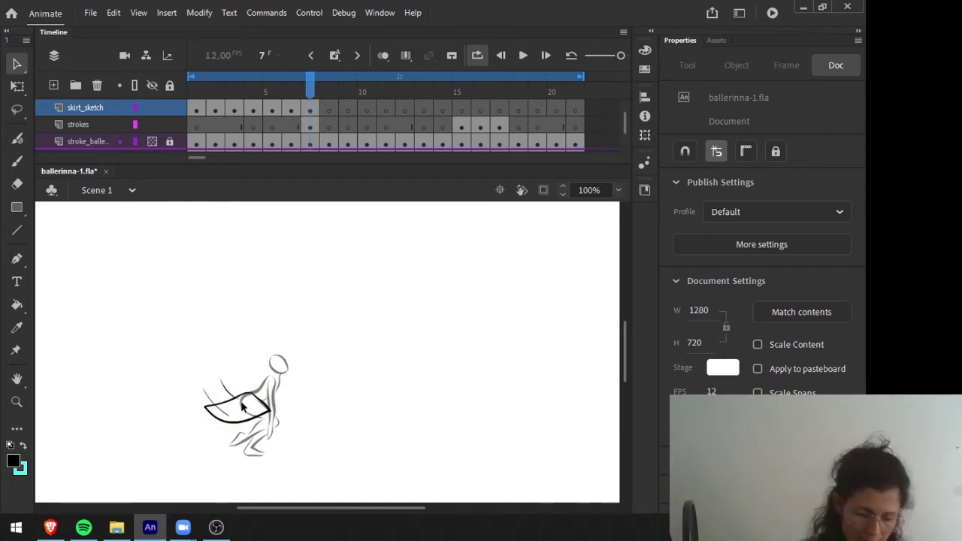
Compare the skirt on frame 7 with the skirts on frames 5 and 6.
key(comma)
key(period)
key(comma)
key(period)
key(comma)
key(period)
key(comma)
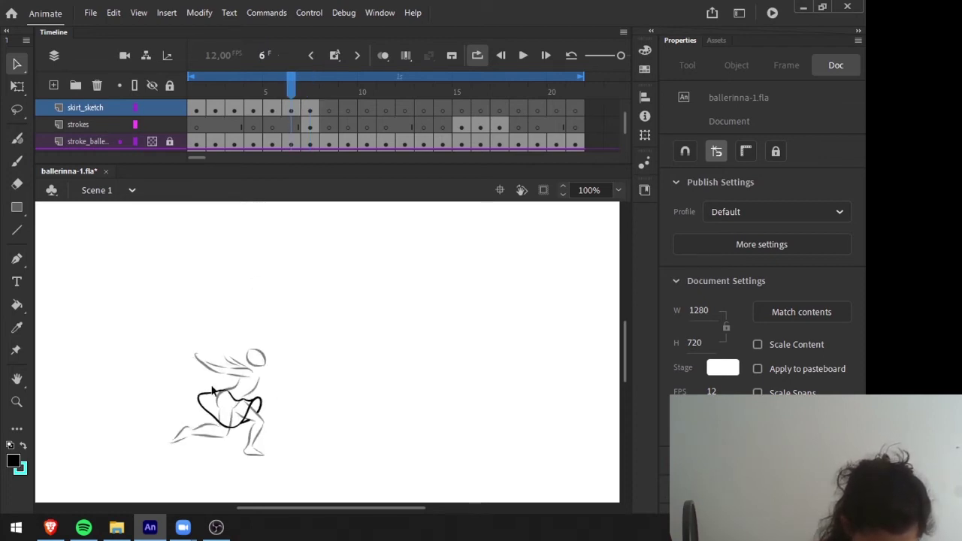
key(comma)
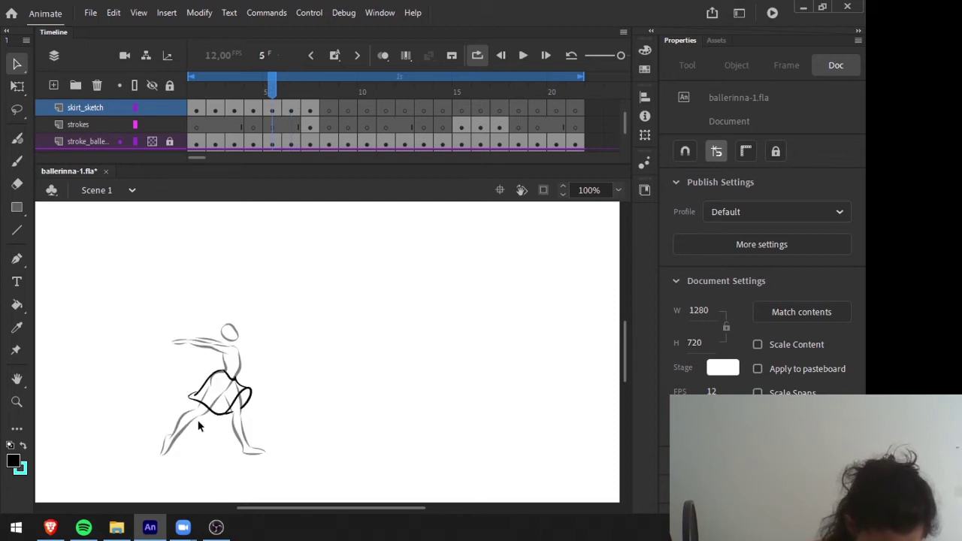
key(b)
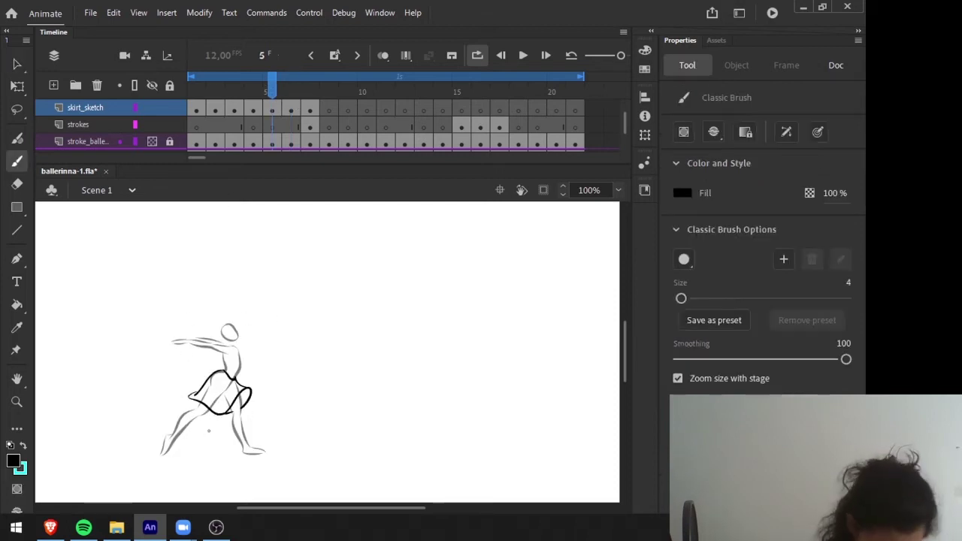
mouse_move(211, 427)
mouse_down()
mouse_move(265, 413)
mouse_move(268, 423)
mouse_up()
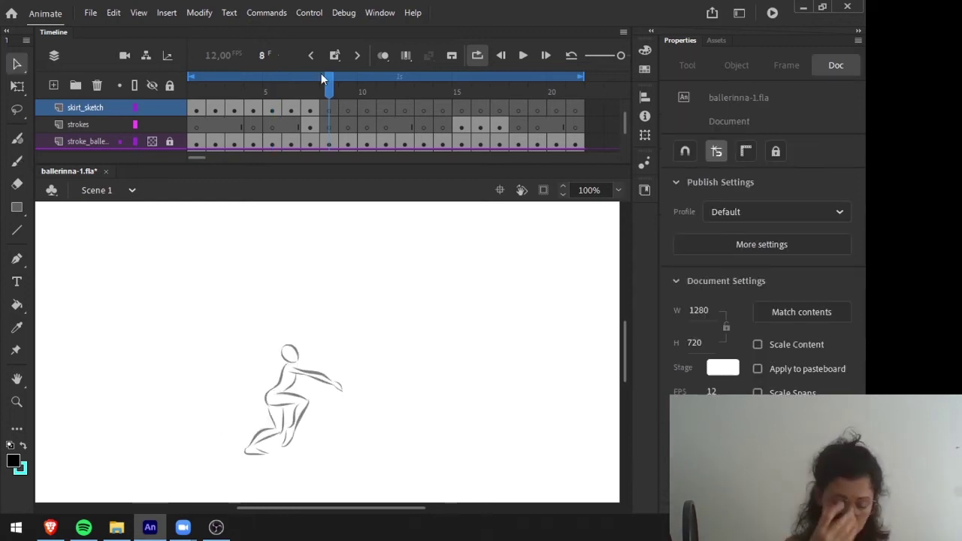
Examine the take-off and leap poses on frames 8 to 11 to plan the skirt's motion.
key(period)
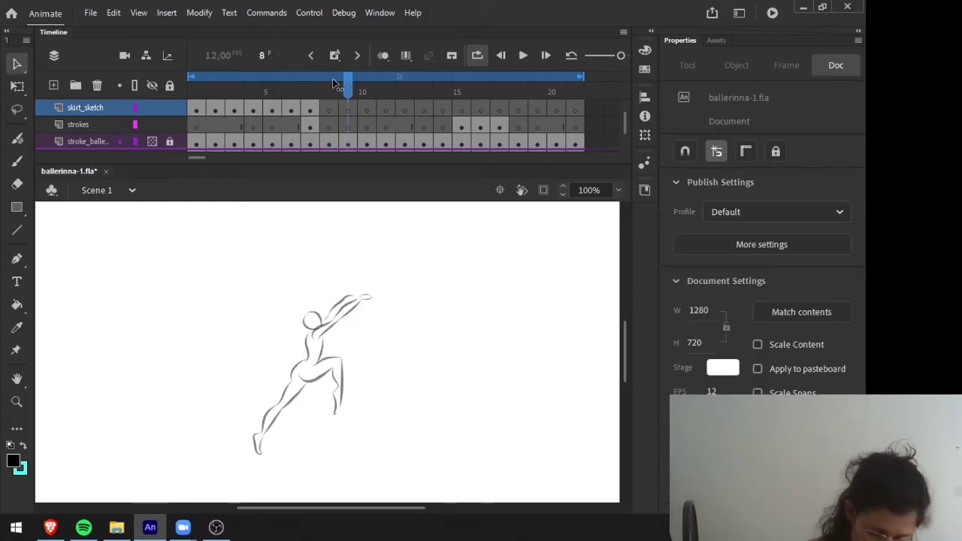
key(period)
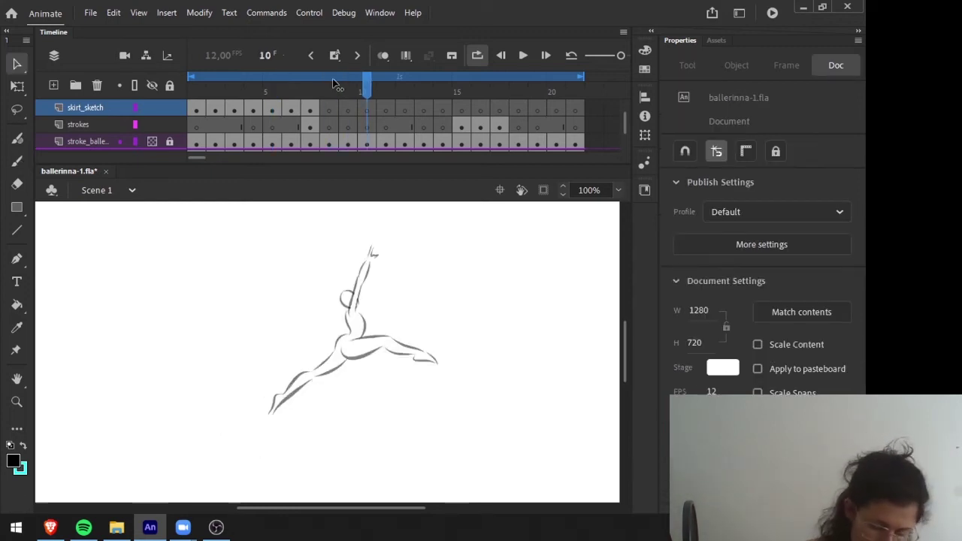
click(380, 77)
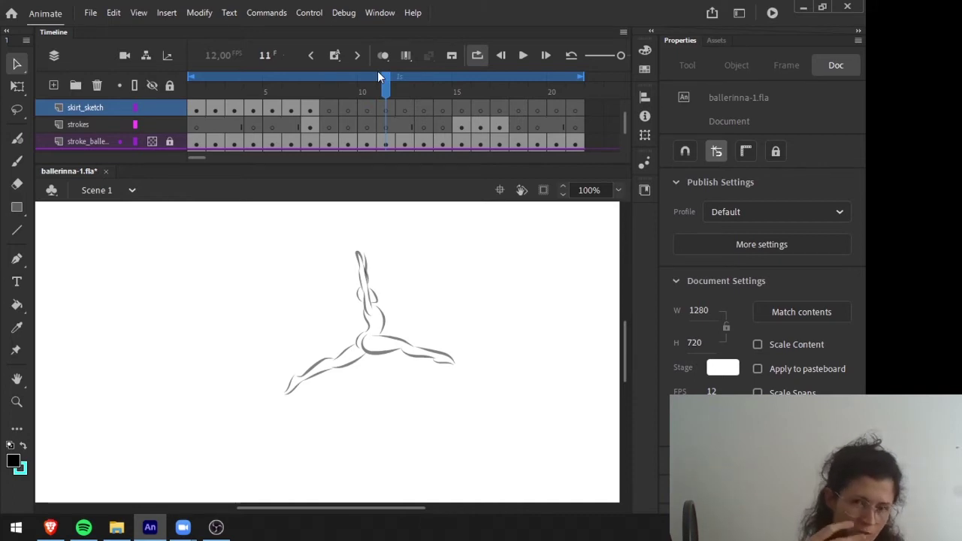
key(comma)
key(comma)
key(comma)
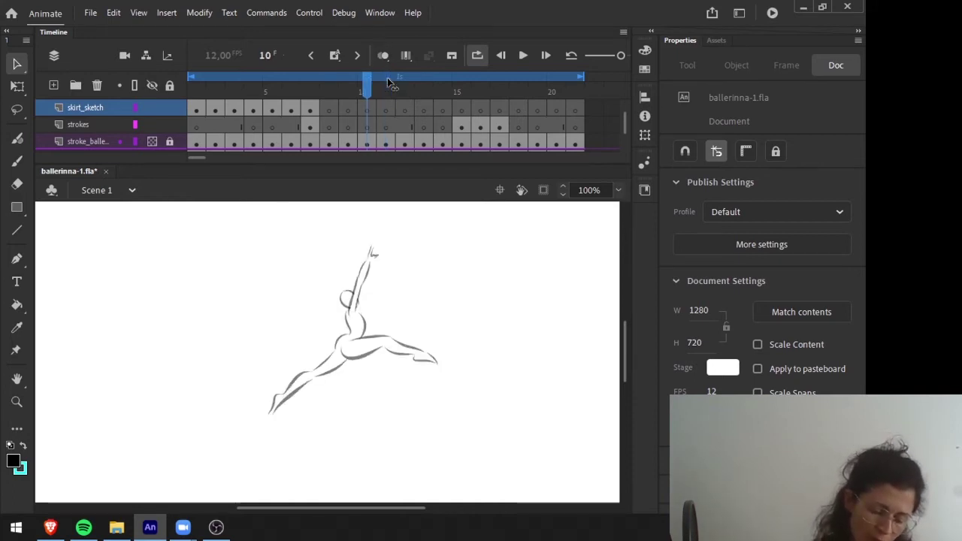
Compare the push-off pose on frame 9 with the split-leap pose on frame 10.
key(period)
key(period)
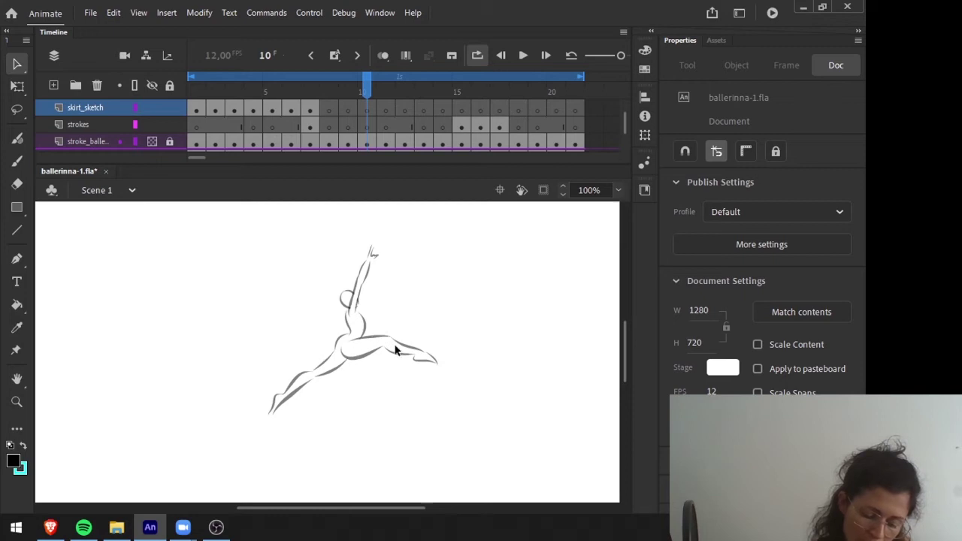
mouse_move(368, 91)
mouse_down()
mouse_move(329, 91)
mouse_move(371, 91)
mouse_up()
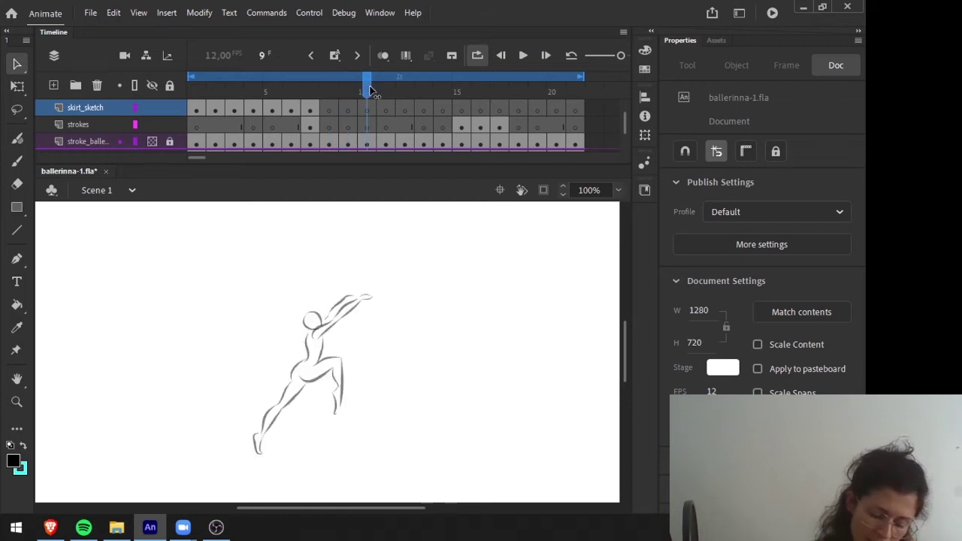
key(period)
key(period)
key(comma)
key(comma)
key(period)
key(period)
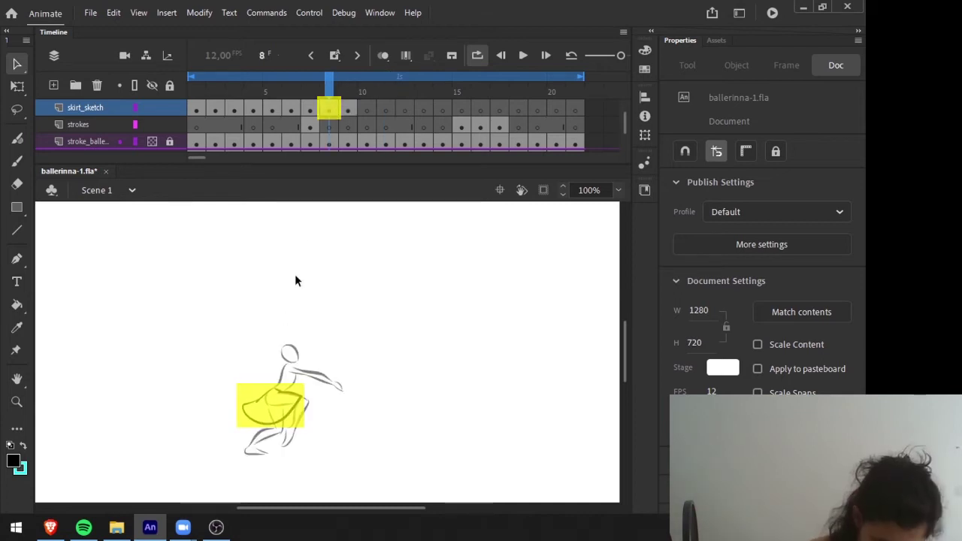
Compare the skirt on frame 8 with the skirts on frames 7 and 9 through the crouch and push-off.
key(comma)
key(period)
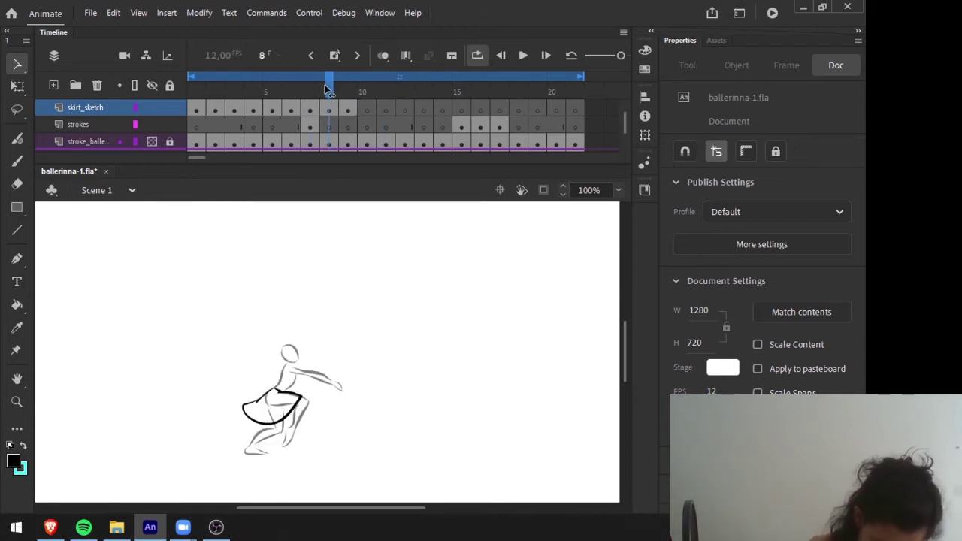
key(comma)
key(period)
key(comma)
key(period)
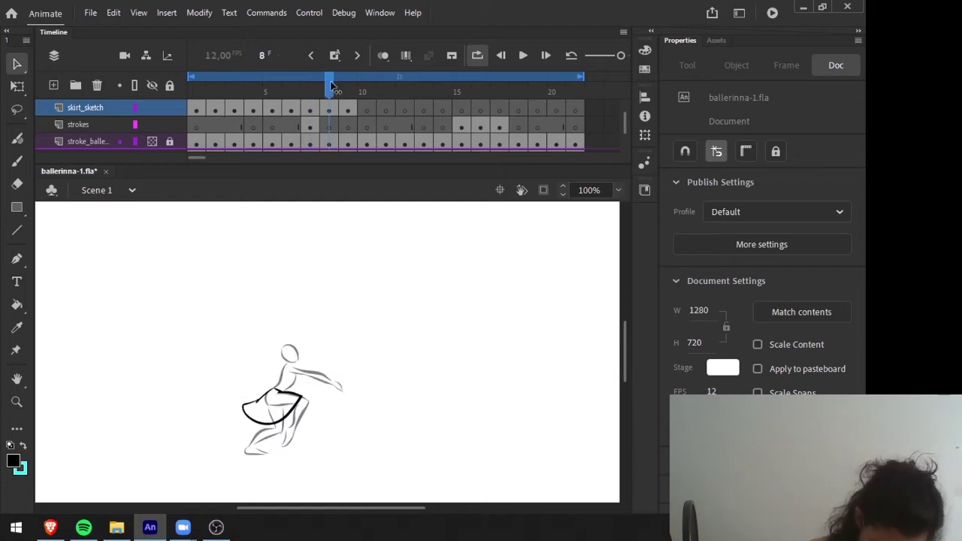
key(period)
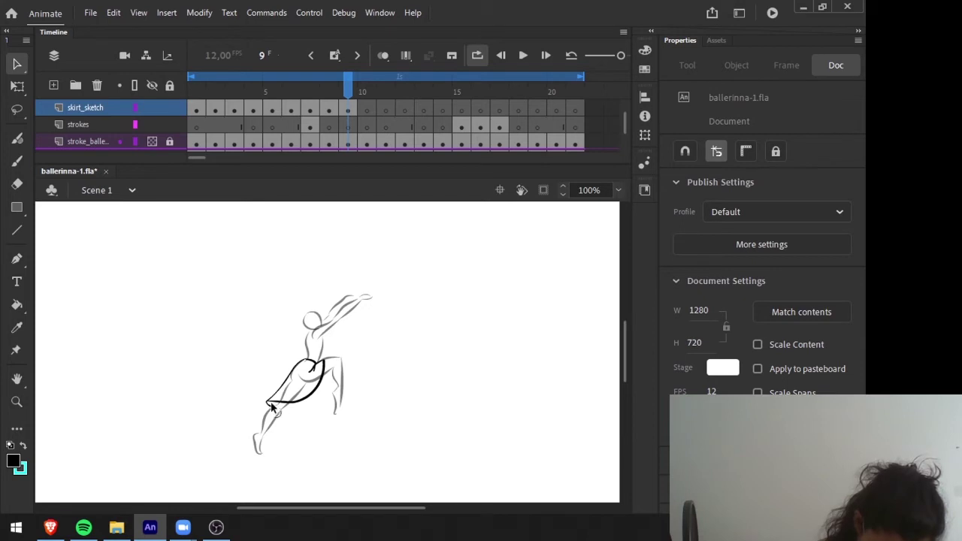
key(comma)
click(346, 96)
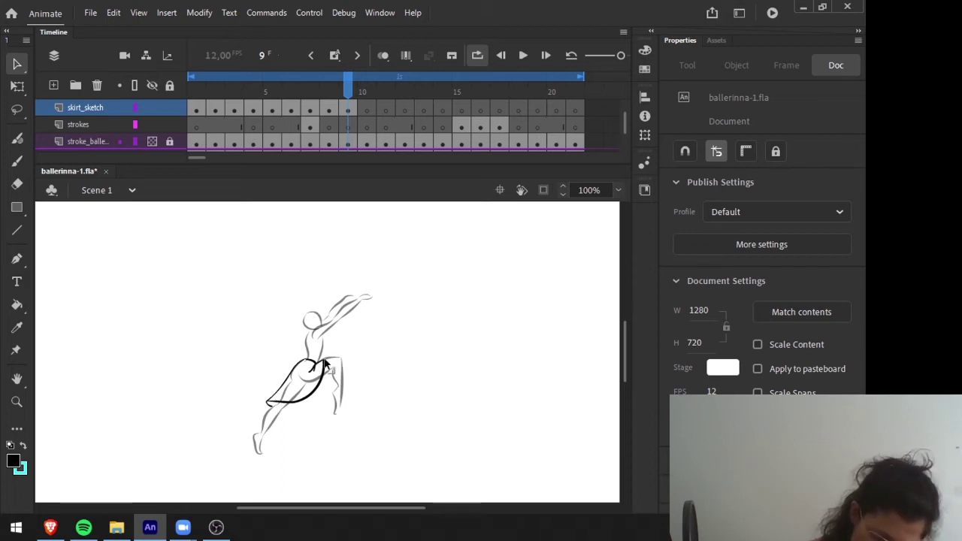
Review how the skirt lifts behind the leaping figure across frames 9 to 12.
click(355, 75)
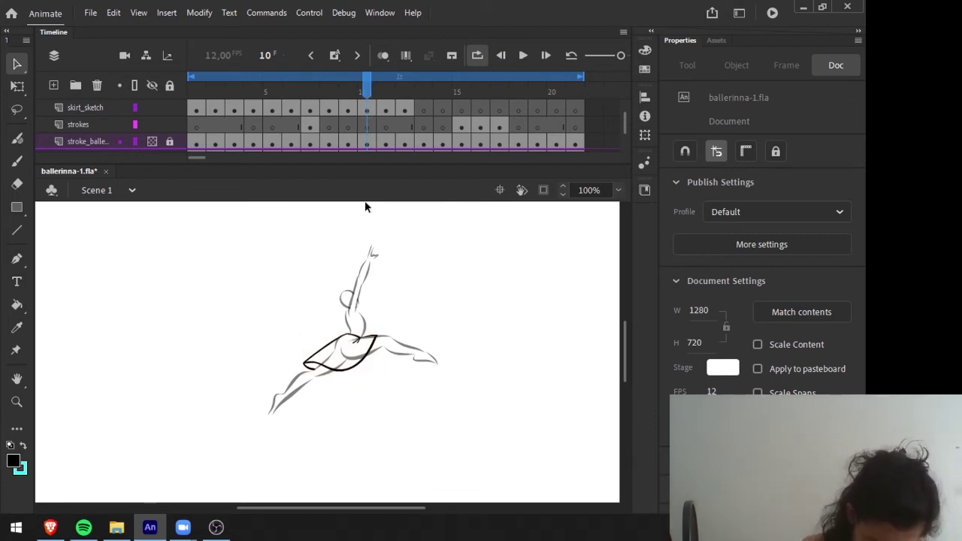
key(comma)
click(369, 91)
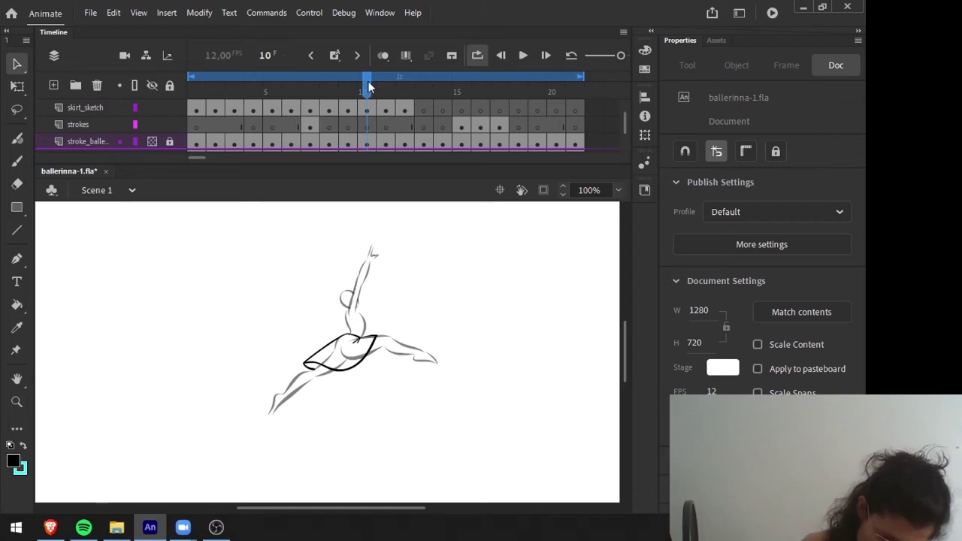
key(.)
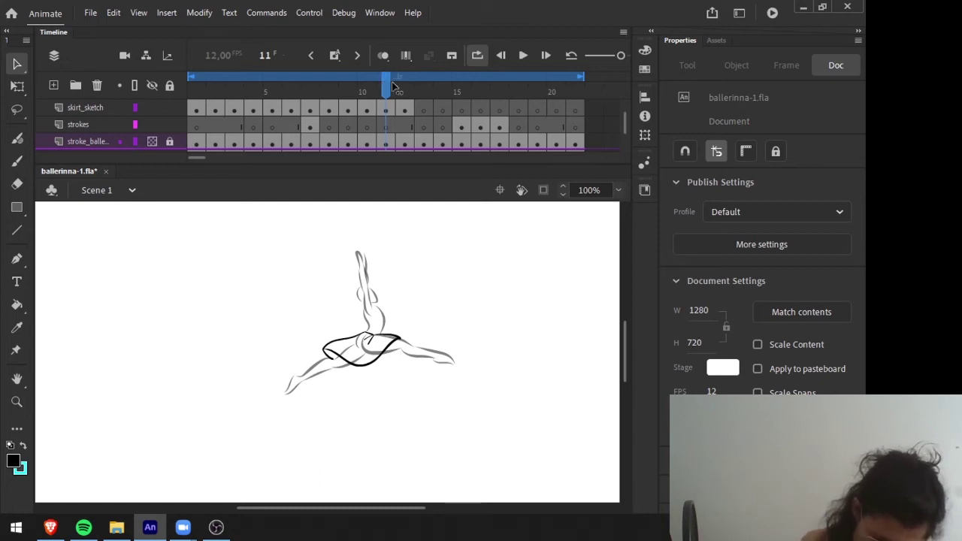
click(396, 75)
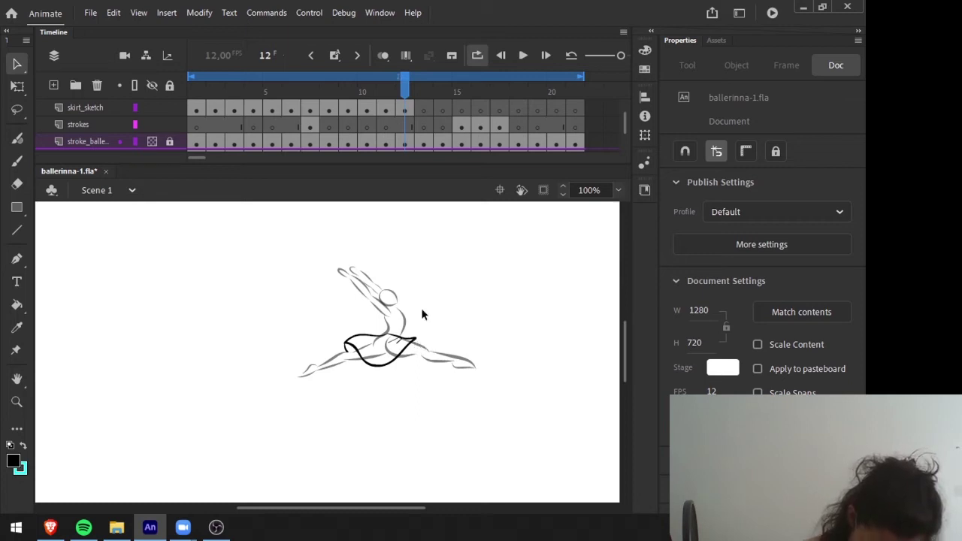
mouse_move(395, 89)
mouse_down()
mouse_move(367, 87)
mouse_move(391, 86)
mouse_up()
key(comma)
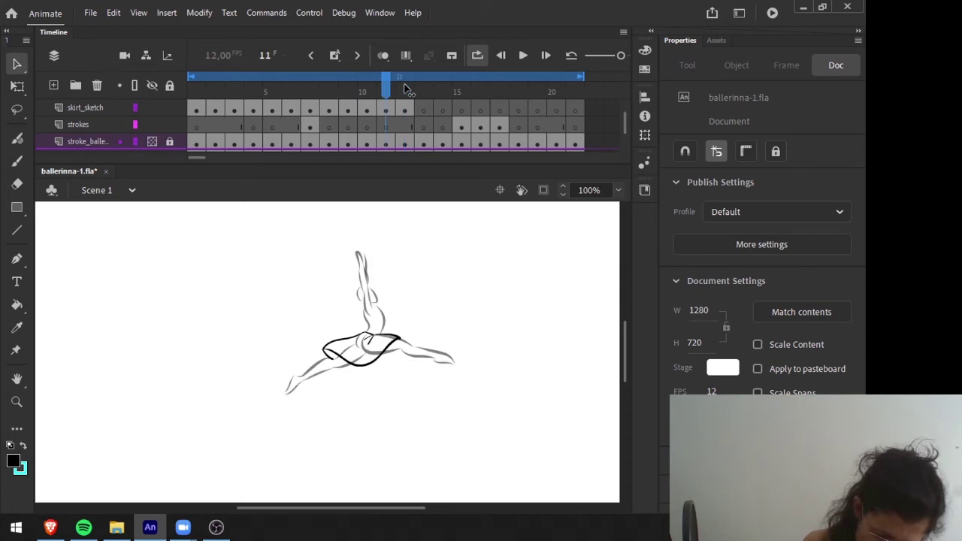
click(406, 89)
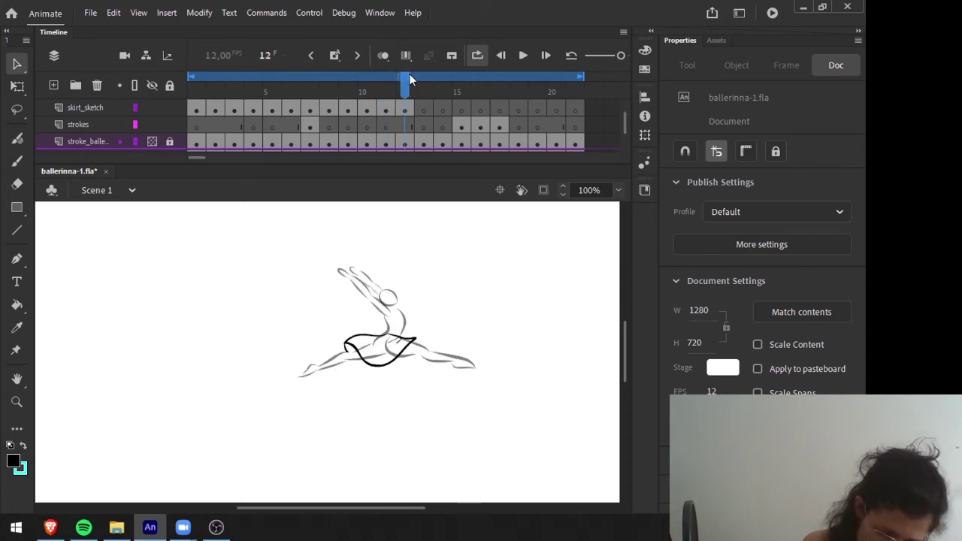
Examine the descending poses on frames 13 and 14 against the skirt on frame 12.
key(period)
key(period)
key(period)
key(period)
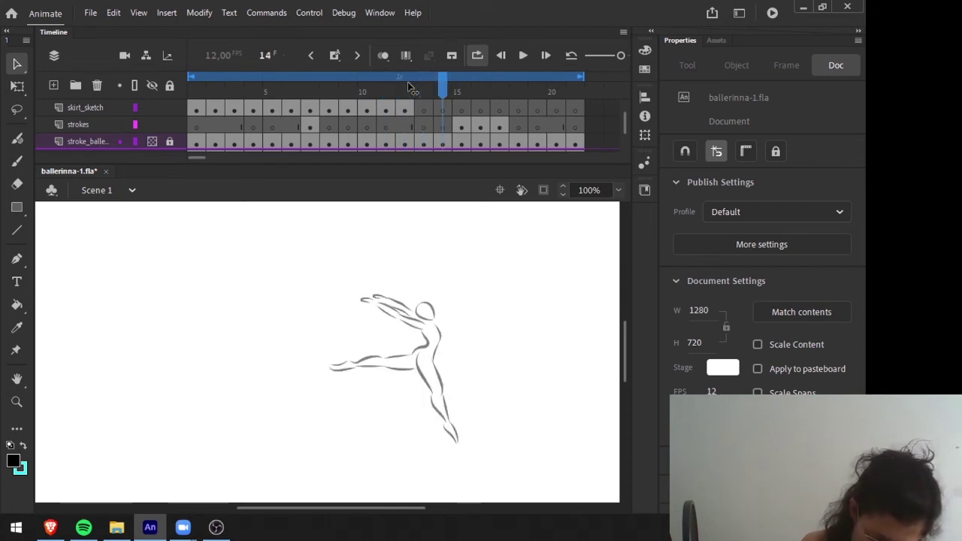
key(comma)
key(comma)
key(comma)
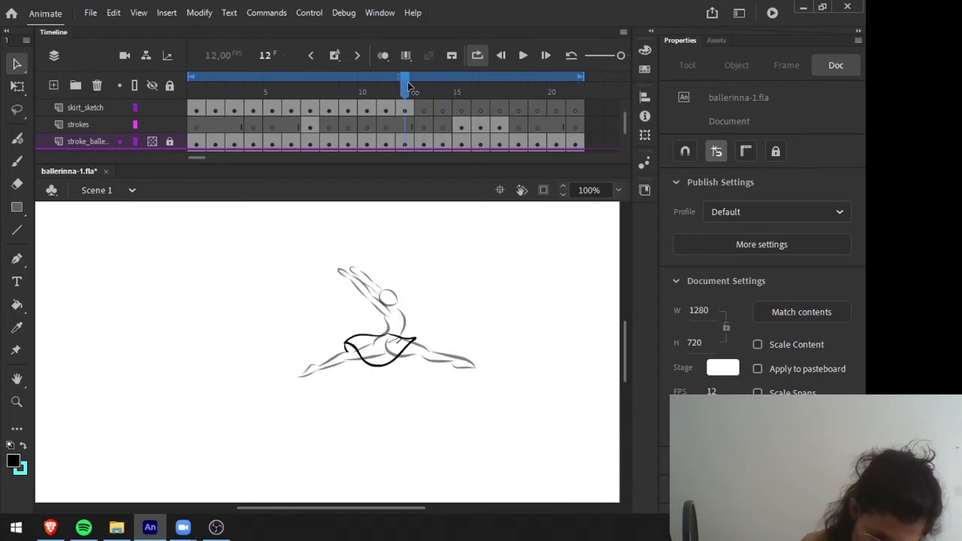
key(comma)
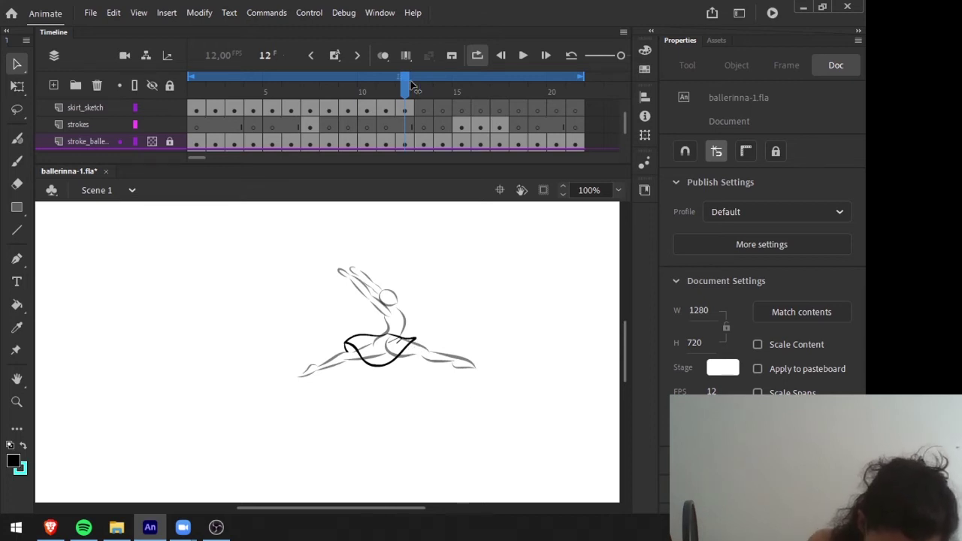
Go to frame 13 of skirt_sketch and compare the skirts on frames 12, 13 and 14 as the front leg comes down.
drag(411, 84, 433, 106)
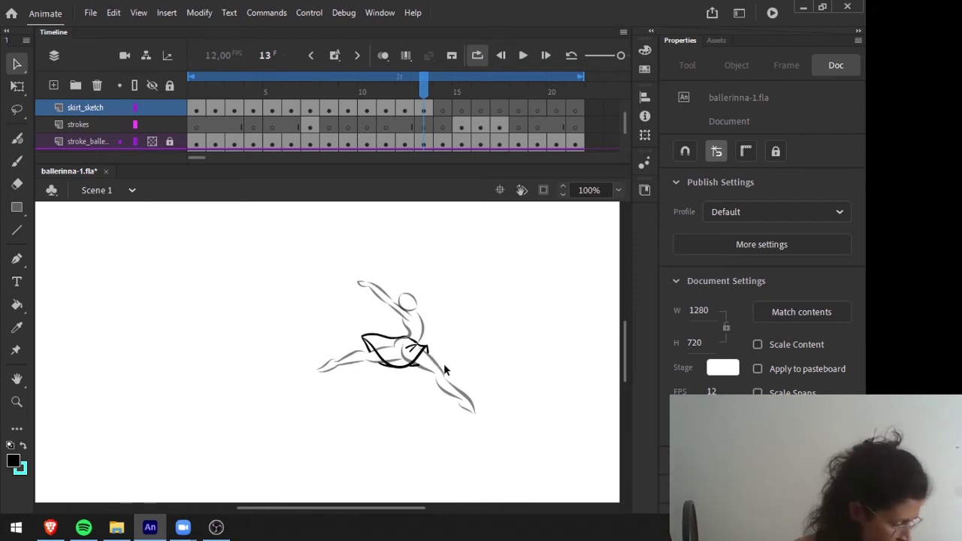
key(shift+b)
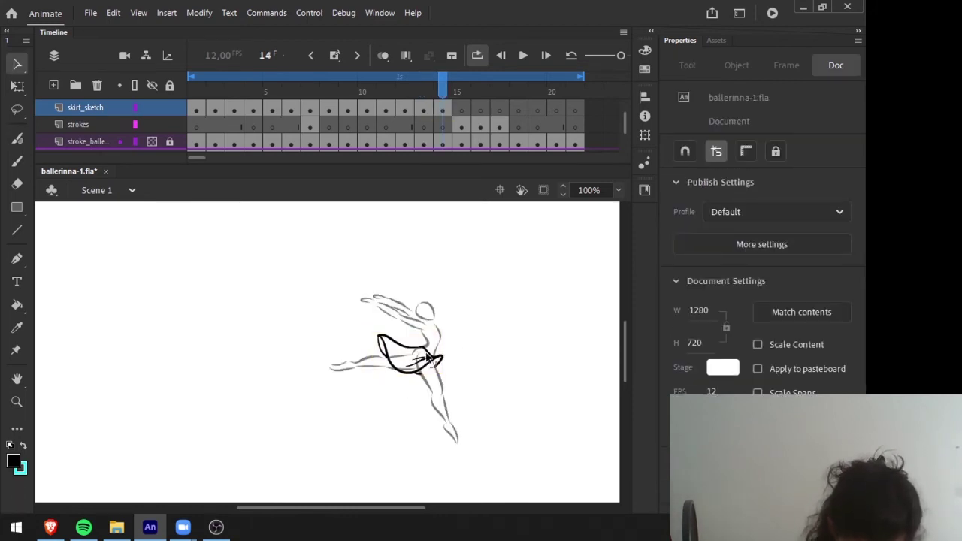
mouse_move(446, 77)
mouse_down()
mouse_move(424, 77)
mouse_move(444, 77)
mouse_up()
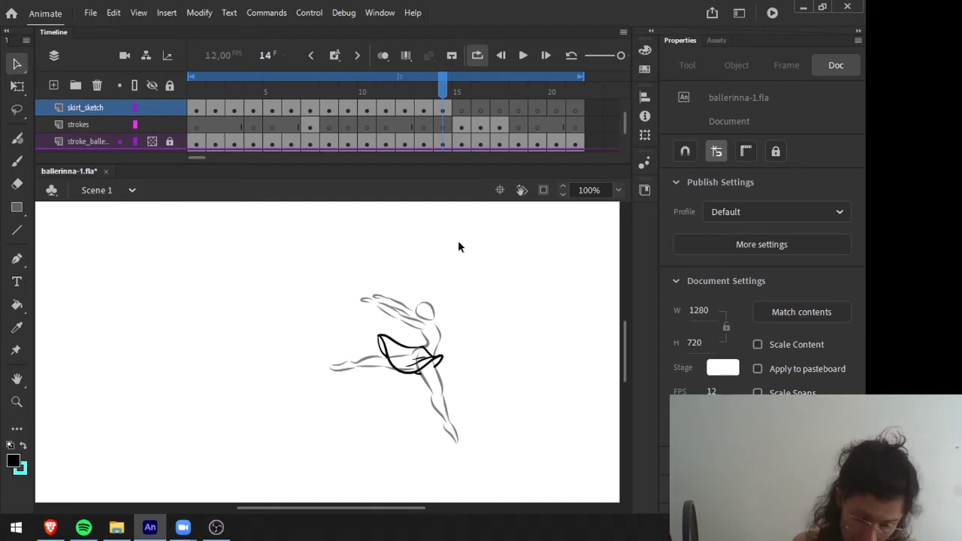
mouse_move(446, 86)
mouse_down()
mouse_move(406, 86)
mouse_move(444, 88)
mouse_up()
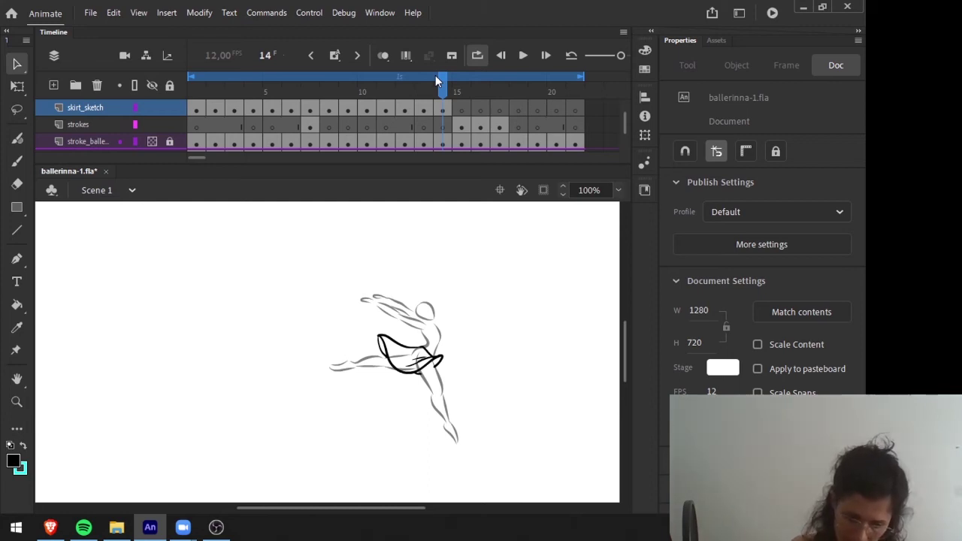
key(comma)
key(comma)
key(period)
key(comma)
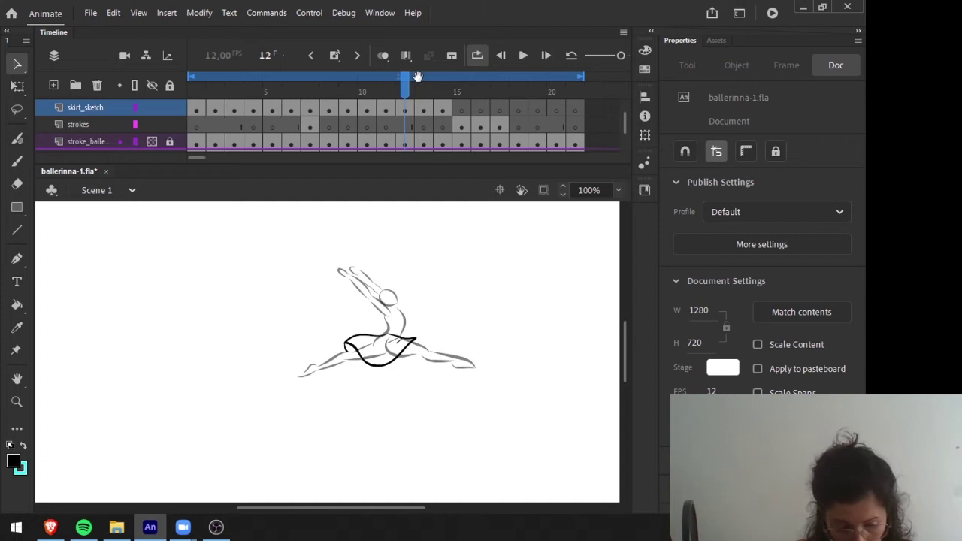
drag(412, 79, 424, 78)
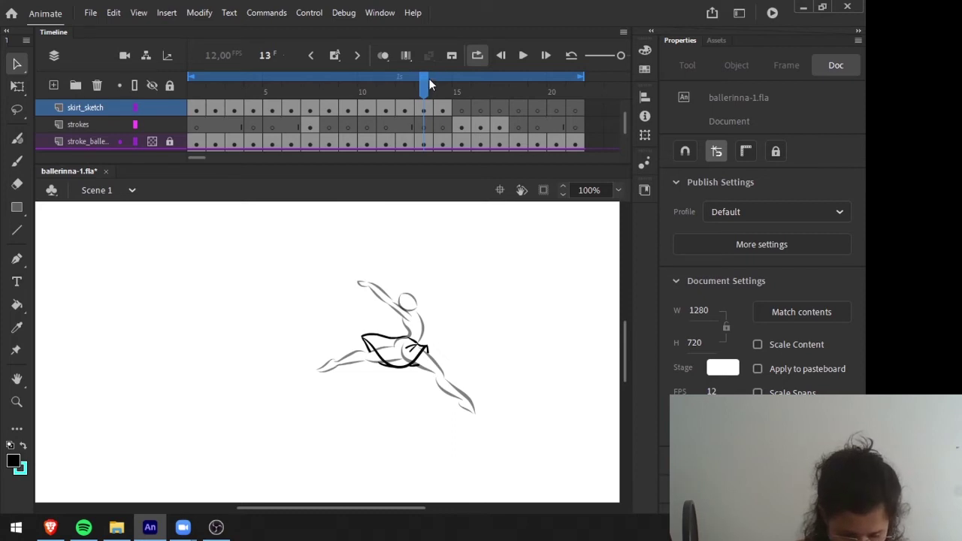
key(.)
key(period)
key(period)
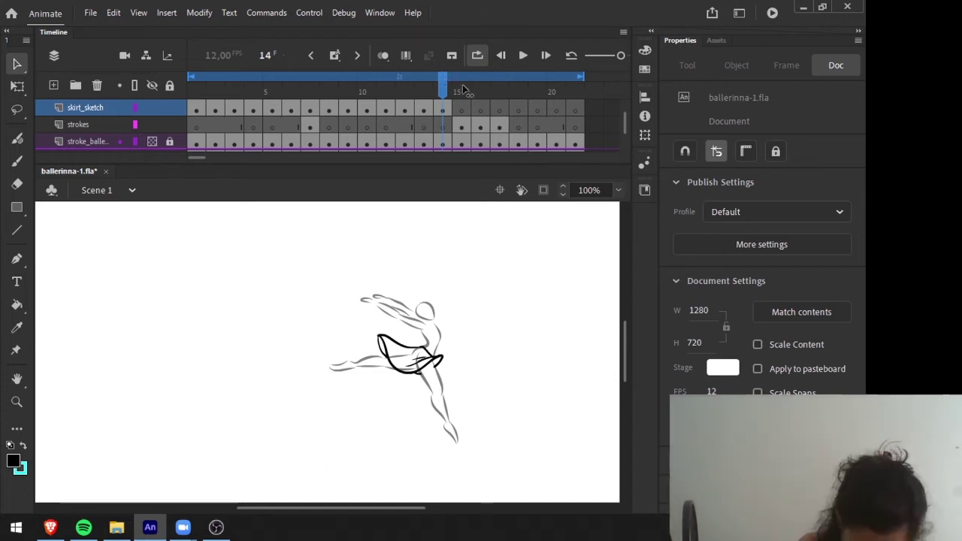
Compare the skirt on frame 14 with the landing pose and skirt on frame 15.
key(period)
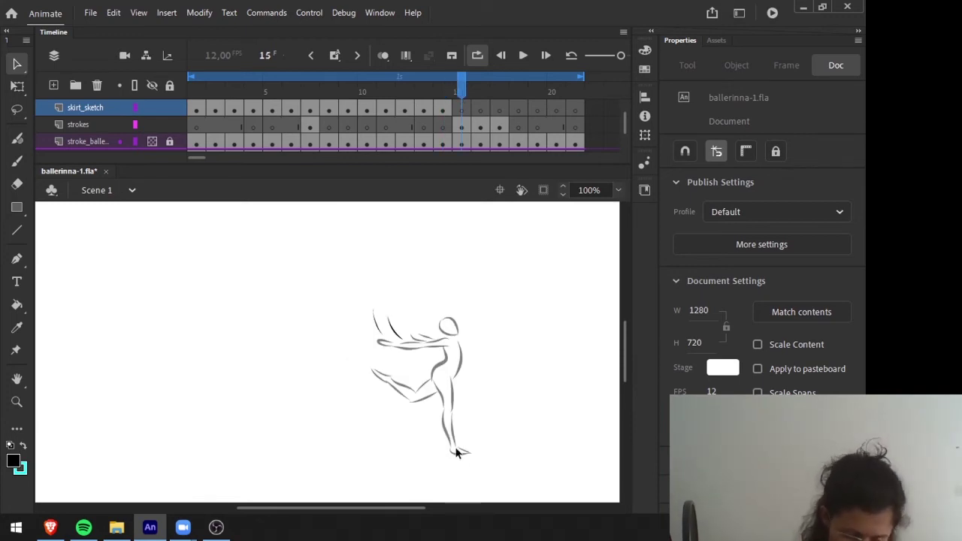
key(comma)
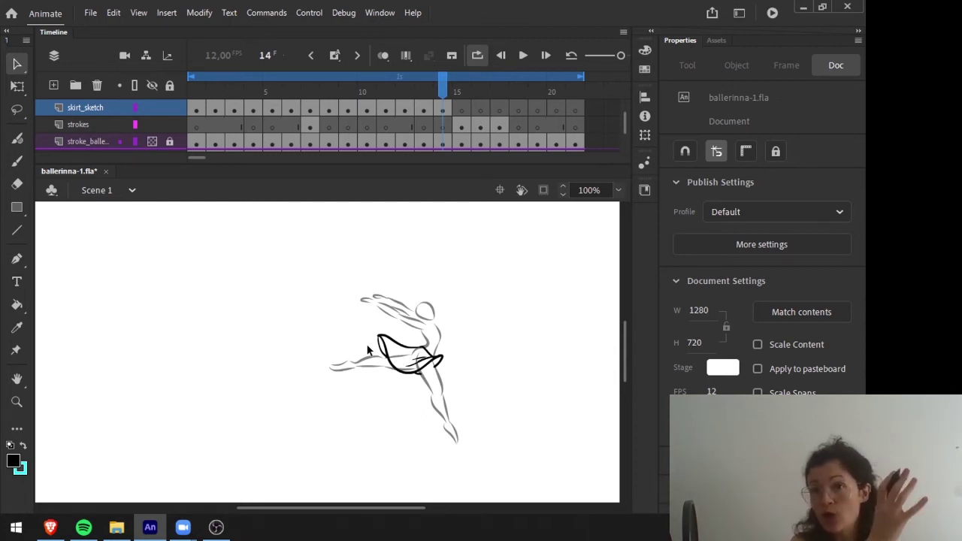
key(.)
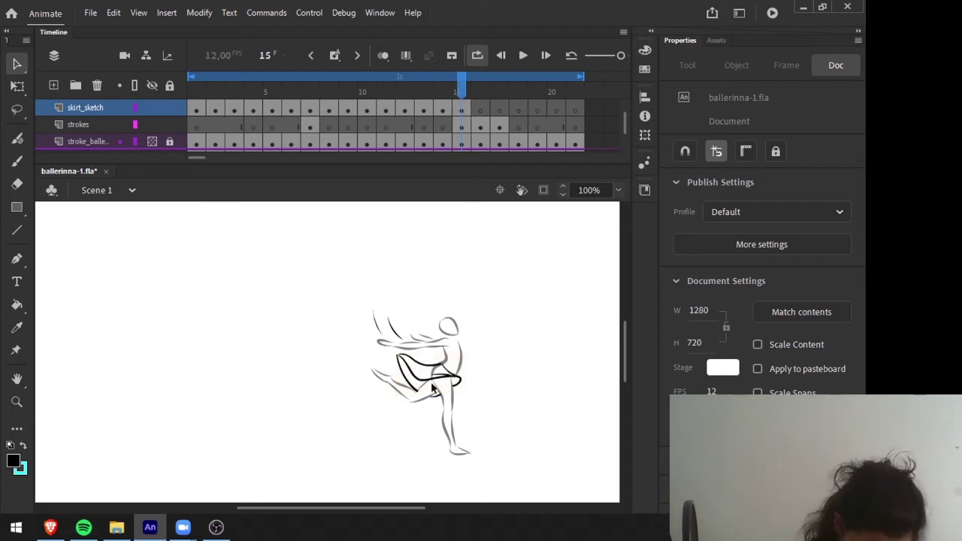
click(425, 368)
click(467, 338)
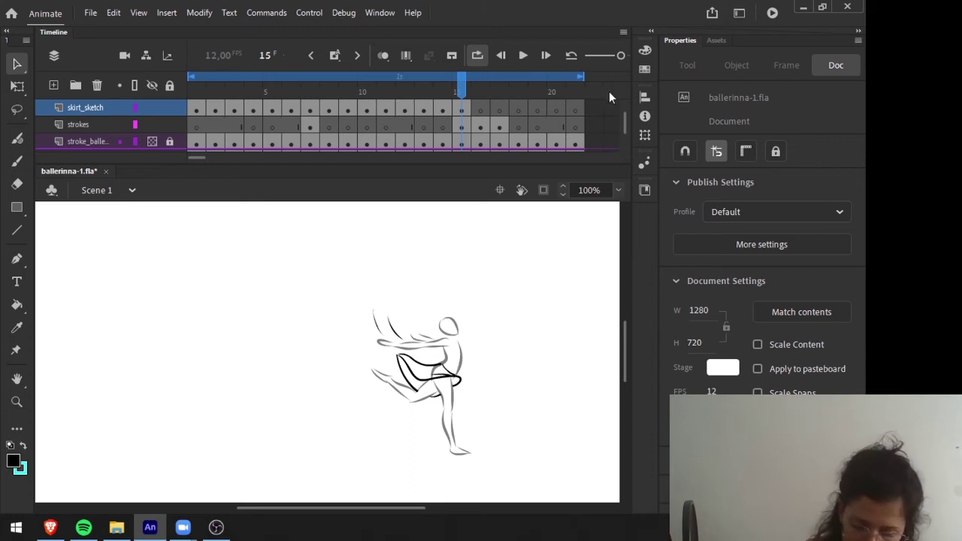
Flip between frames 15 and 16 to compare the skirt and planted foot with the crouching landing pose.
click(476, 80)
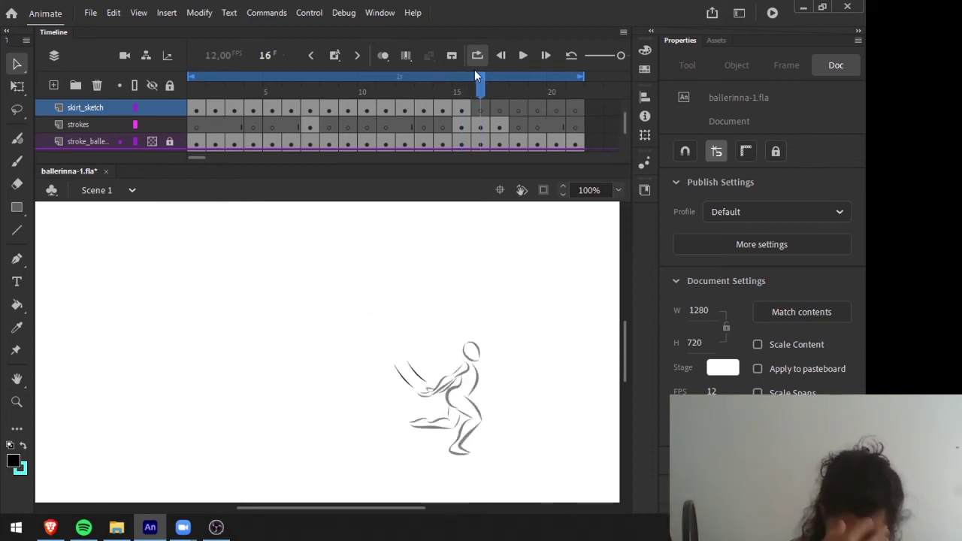
key(comma)
key(period)
key(comma)
key(period)
key(comma)
key(period)
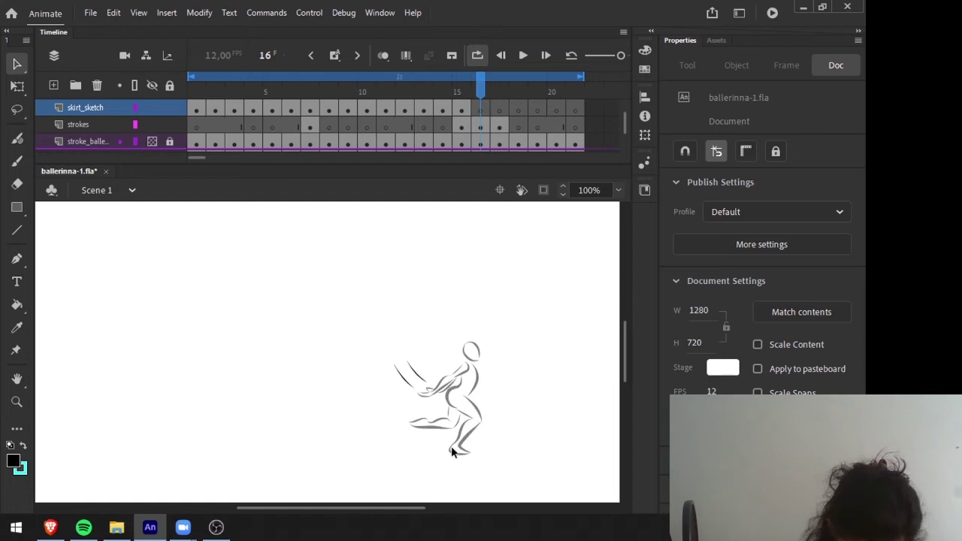
key(comma)
key(period)
key(comma)
key(period)
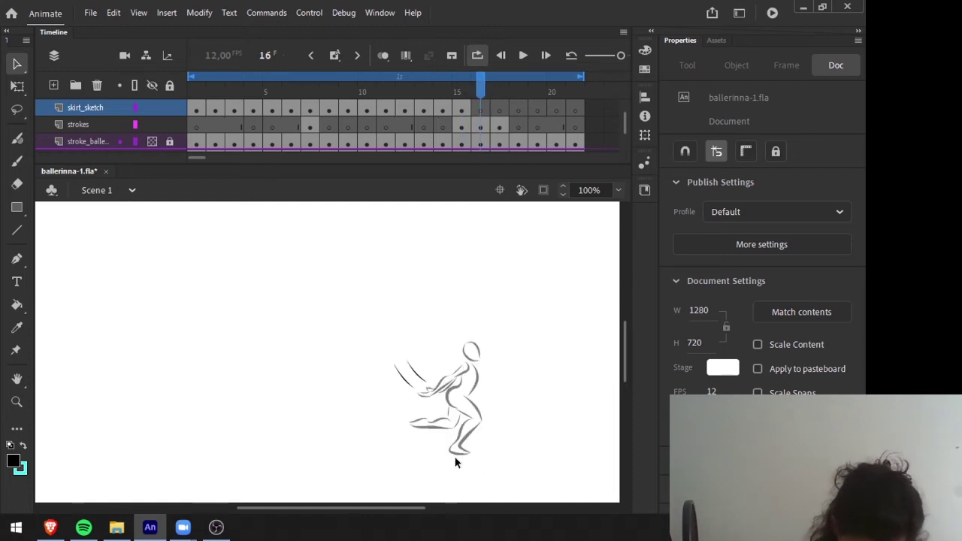
key(comma)
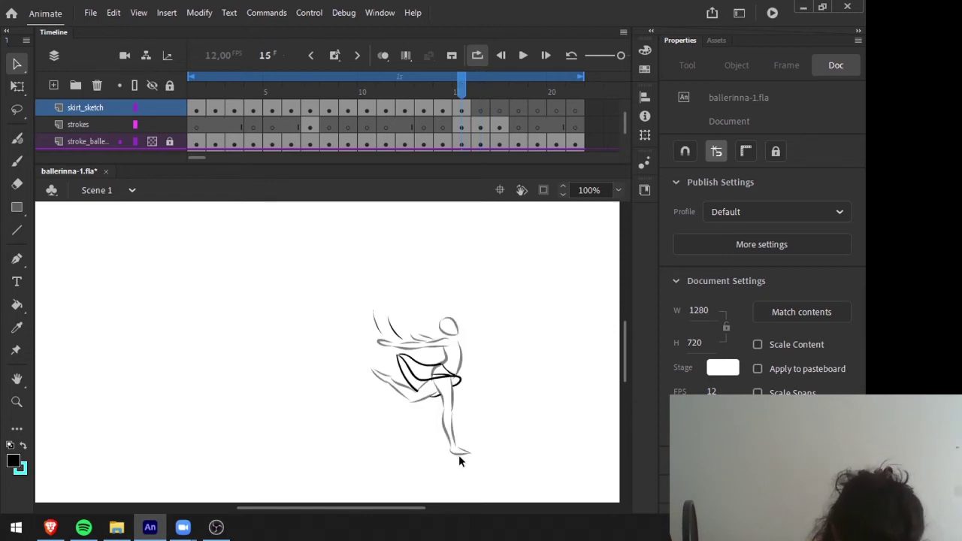
click(476, 87)
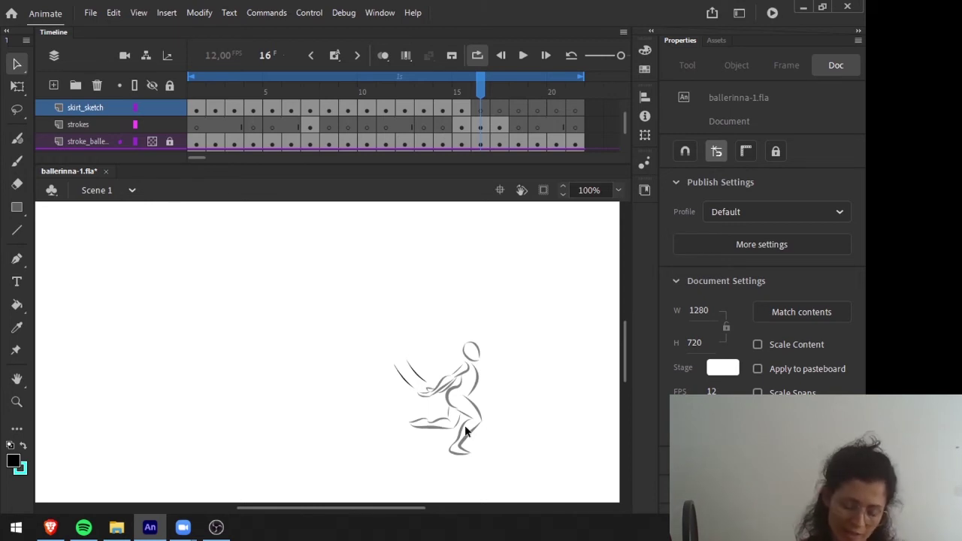
key(comma)
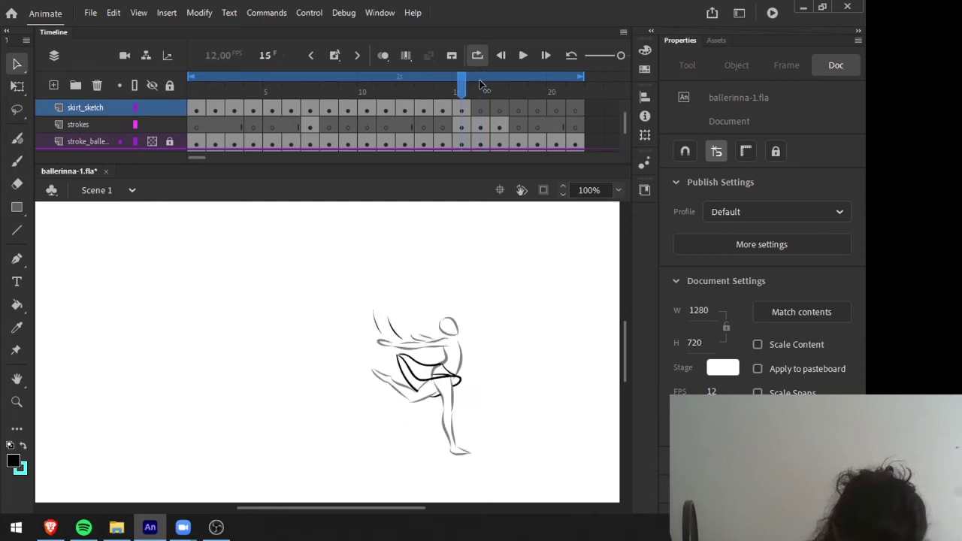
key(period)
key(comma)
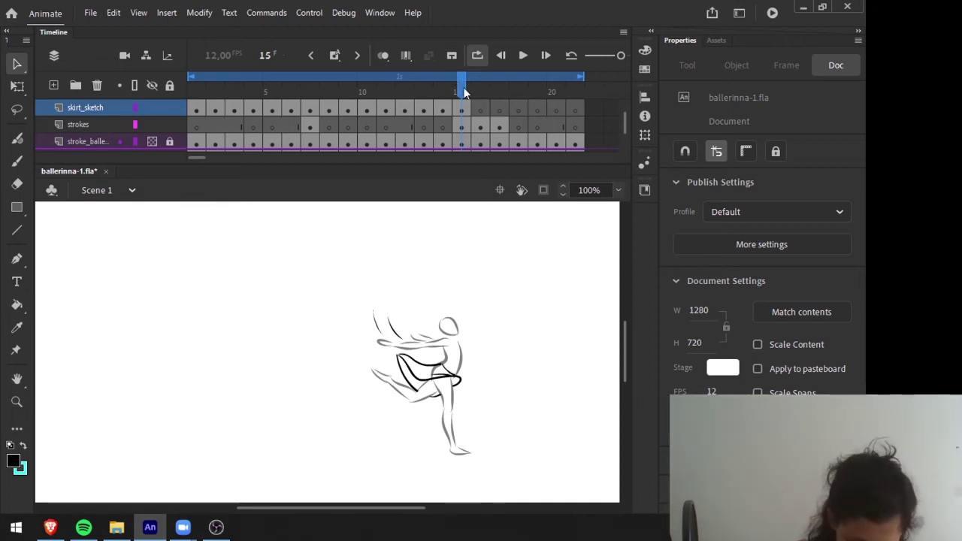
drag(464, 92, 480, 93)
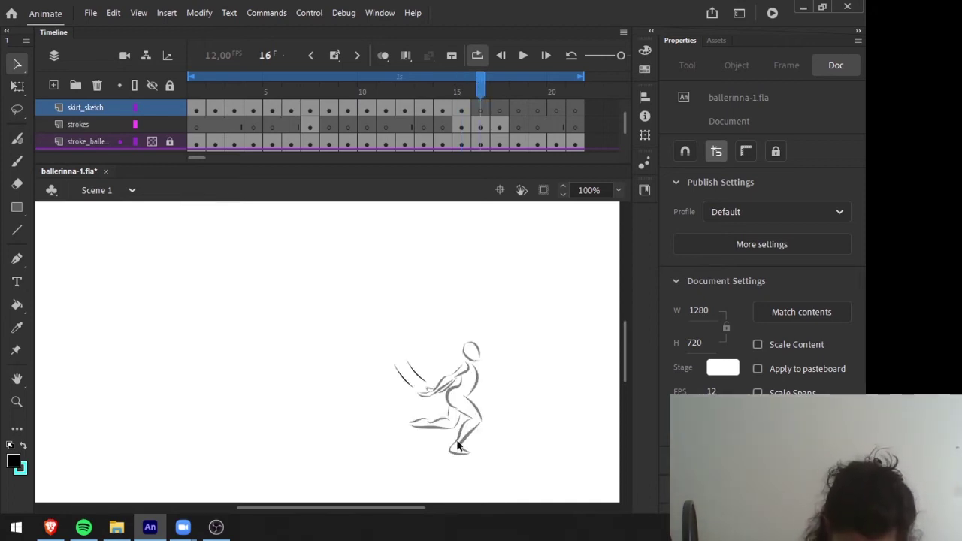
Review the descending skirts on frames 12 to 15 against the crouching landing pose on frame 16.
key(comma)
key(period)
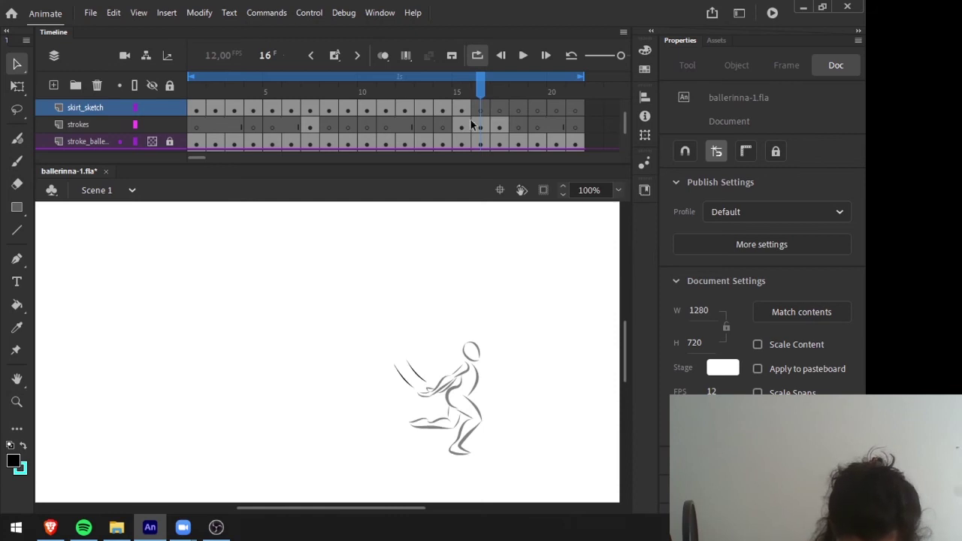
click(454, 89)
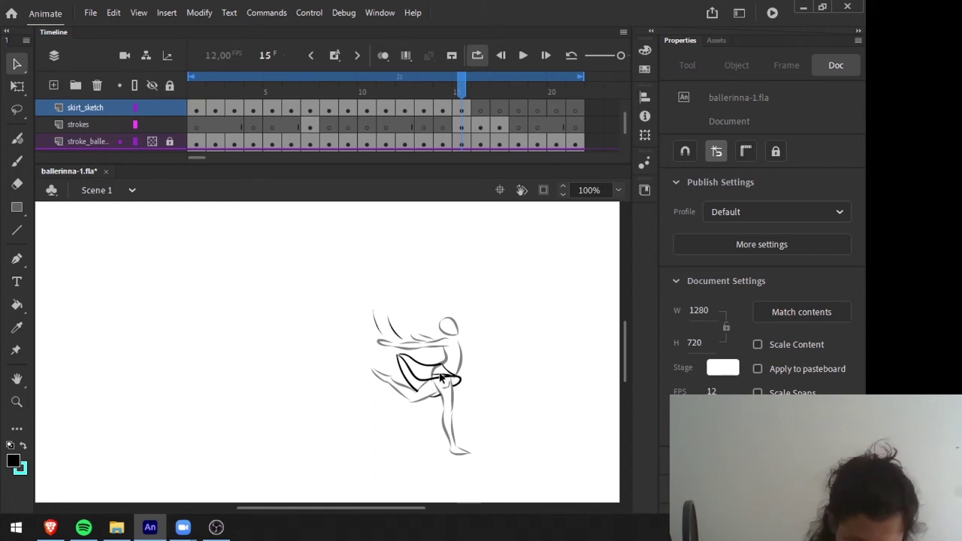
key(comma)
key(comma)
key(comma)
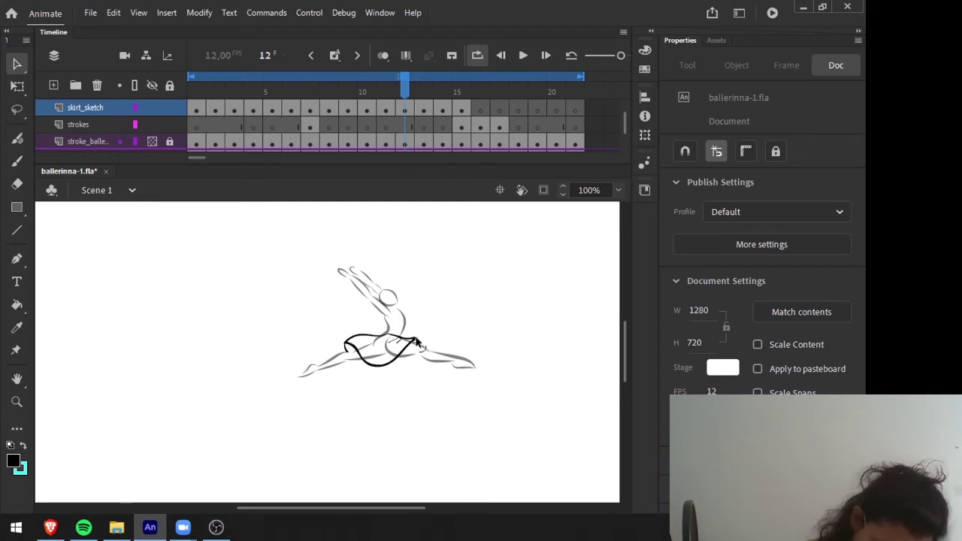
key(period)
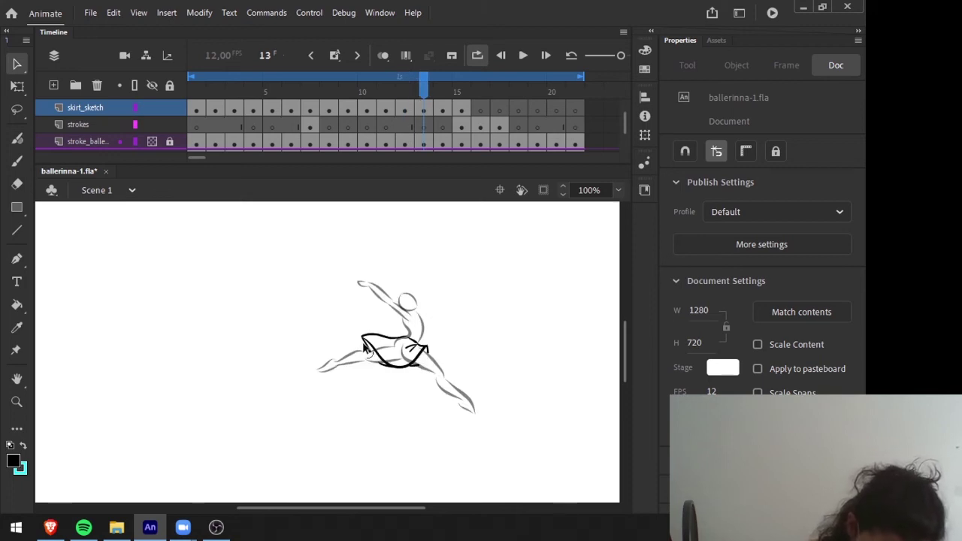
click(434, 79)
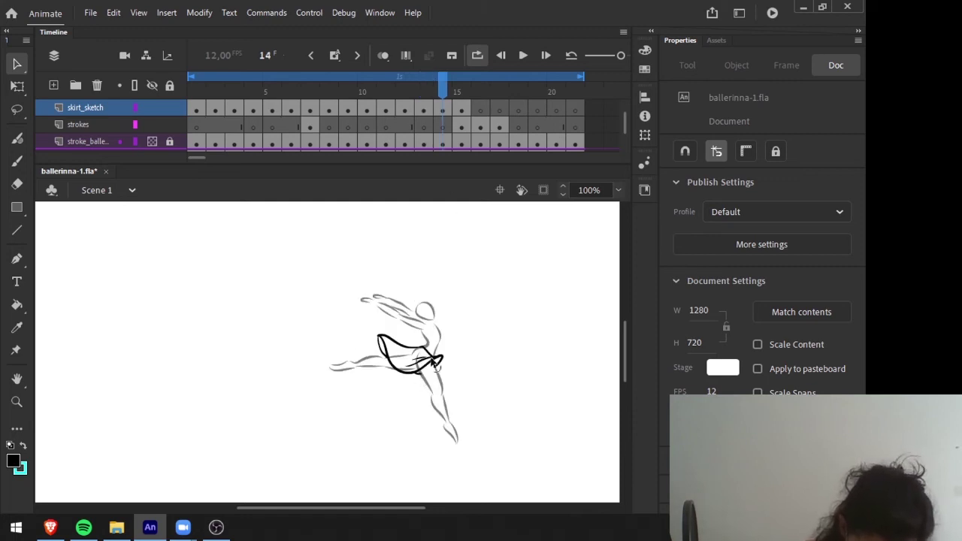
click(449, 83)
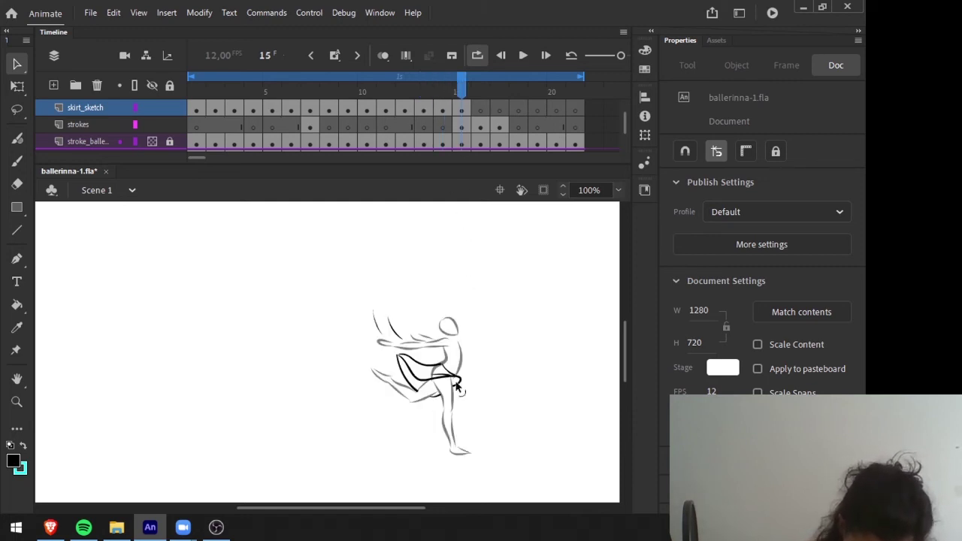
Draw the skirt on frame 16 of skirt_sketch around the crouching dancer's hips, trailing out behind her.
click(480, 84)
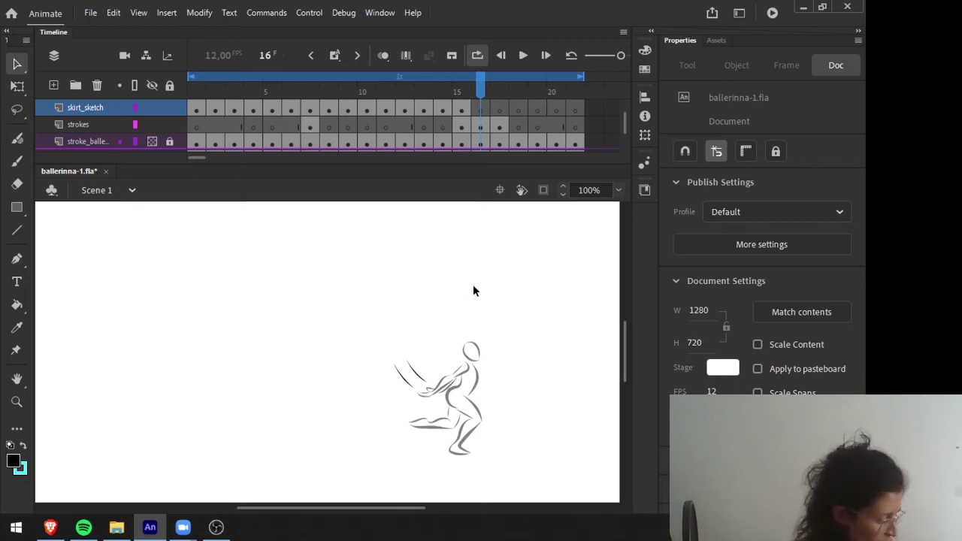
key(ctrl+z)
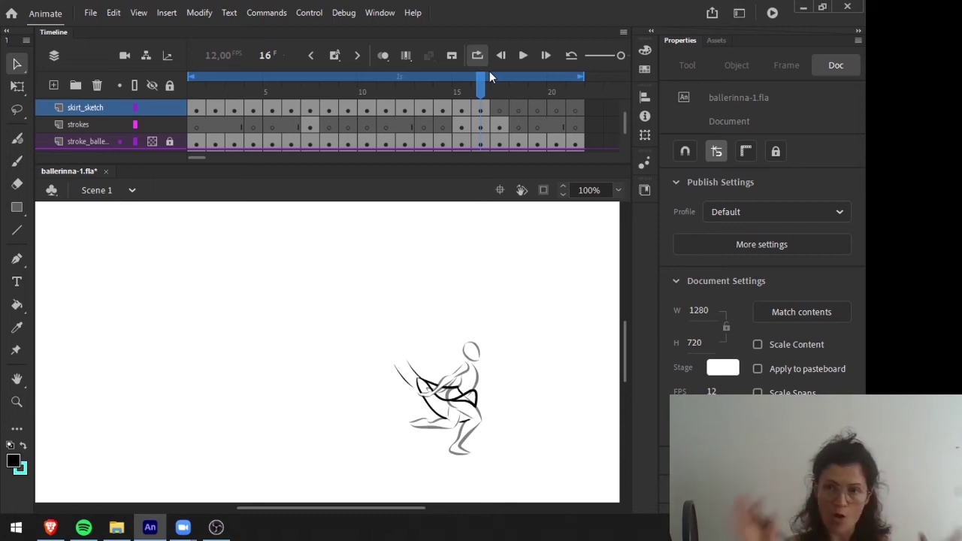
key(.)
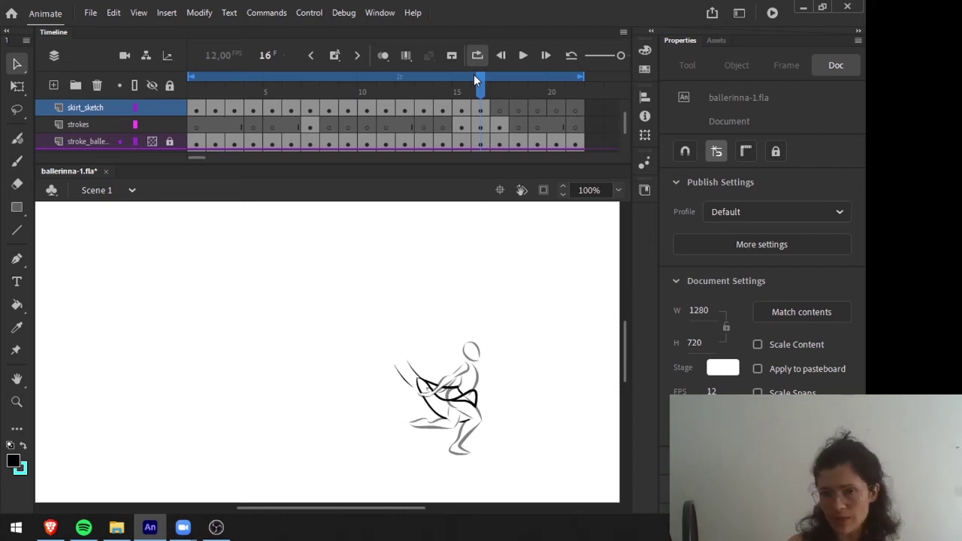
Step back and forth through frames 3 to 6 to examine how the skirt moves into the take-off crouch.
click(235, 83)
key(period)
key(comma)
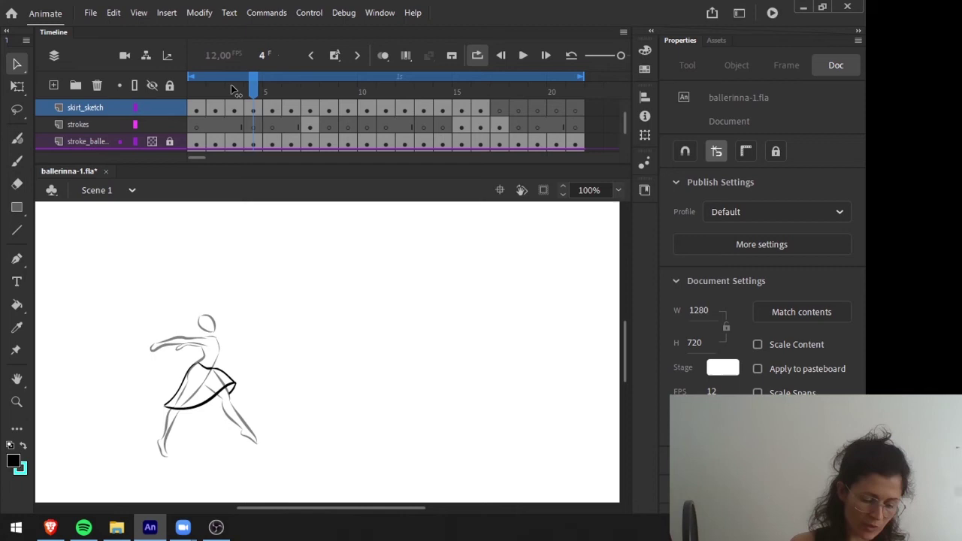
key(period)
key(period)
key(period)
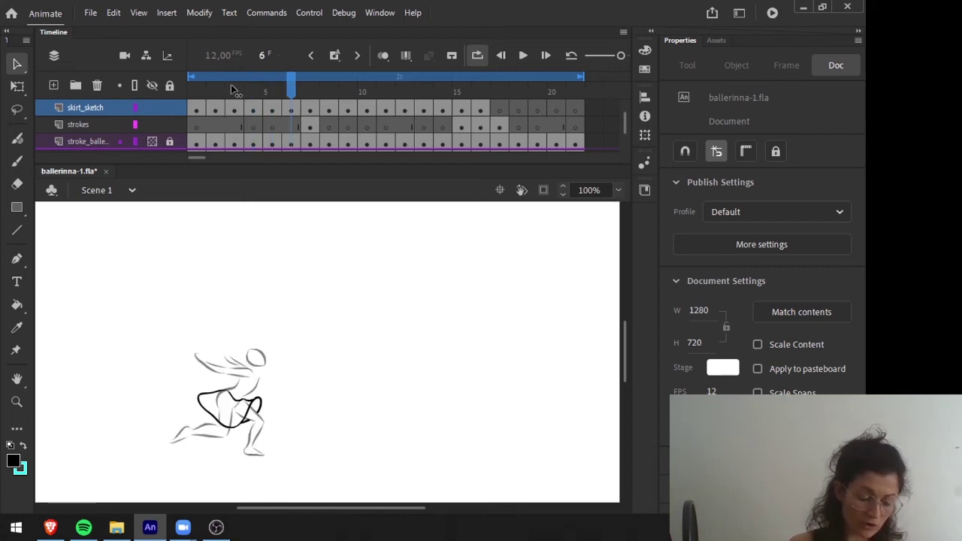
key(comma)
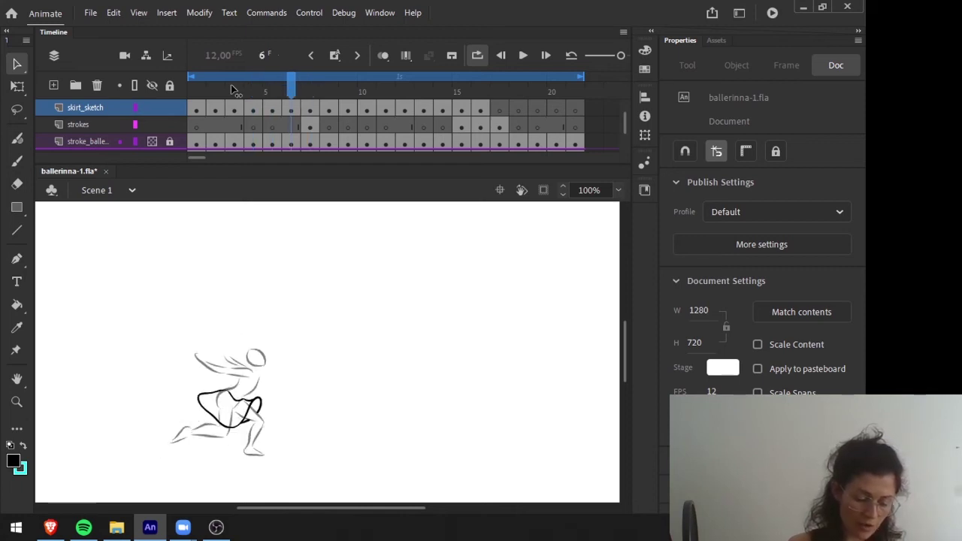
key(period)
key(comma)
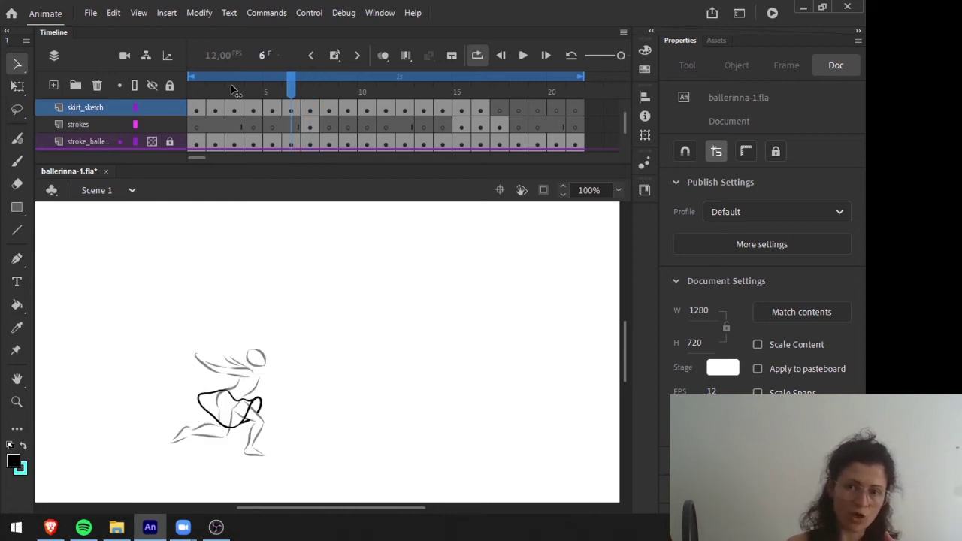
Return to frame 16 and compare its crouching skirt with the neighbouring frames.
click(474, 90)
key(period)
key(comma)
key(comma)
key(period)
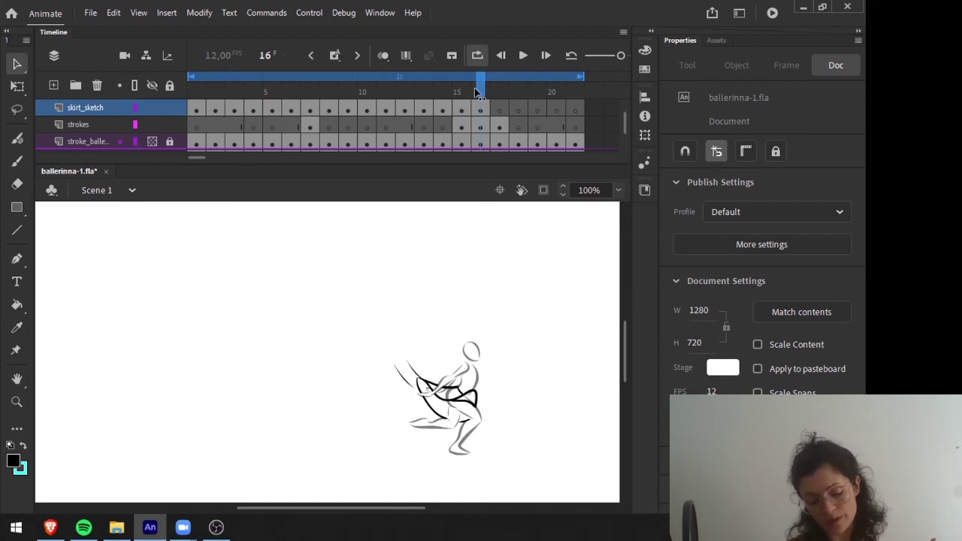
Draw the skirt on frame 17 of skirt_sketch around the low crouch, trailing behind the hips, and compare it with frame 16.
key(period)
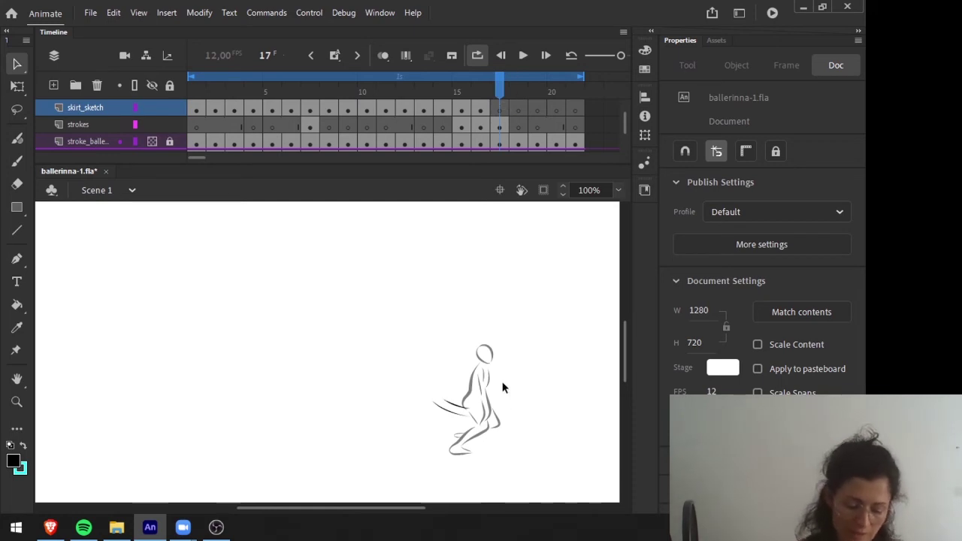
key(comma)
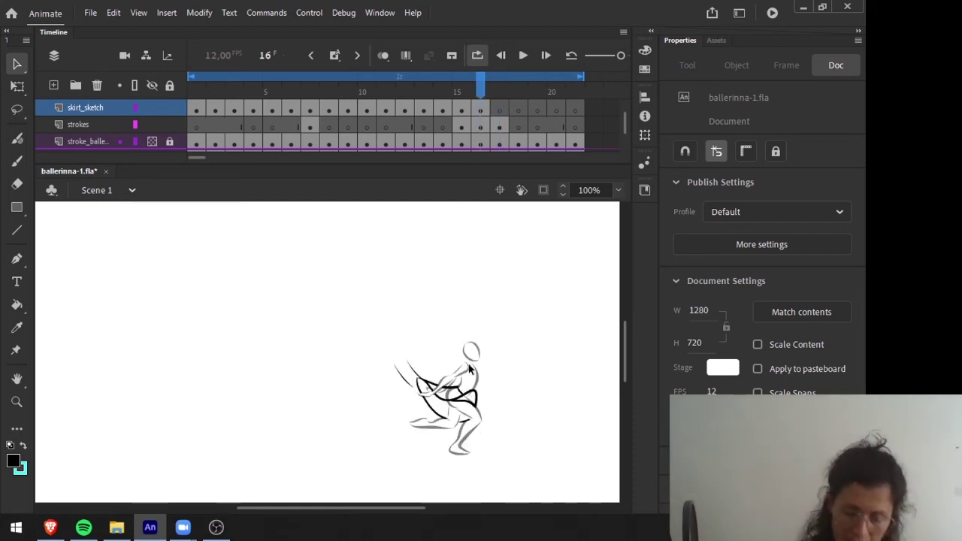
click(496, 74)
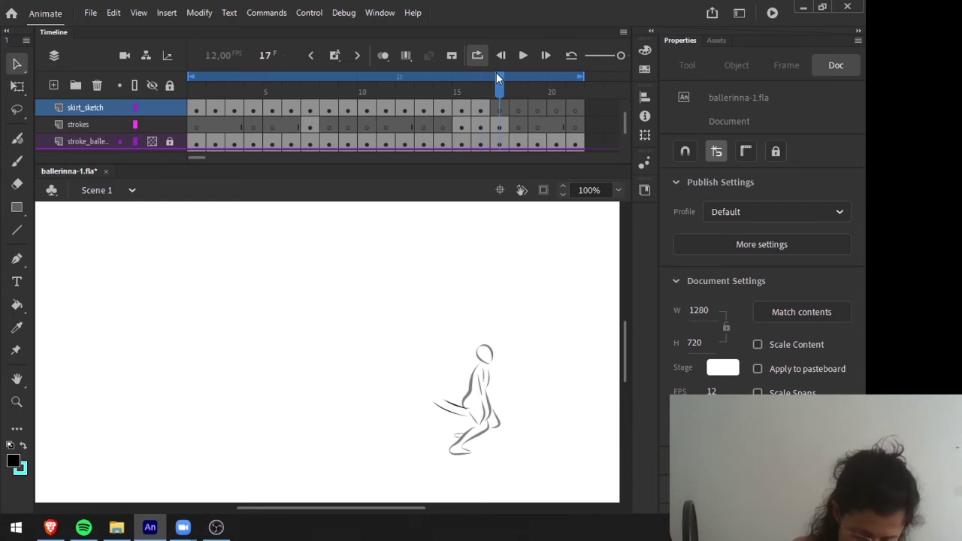
click(501, 107)
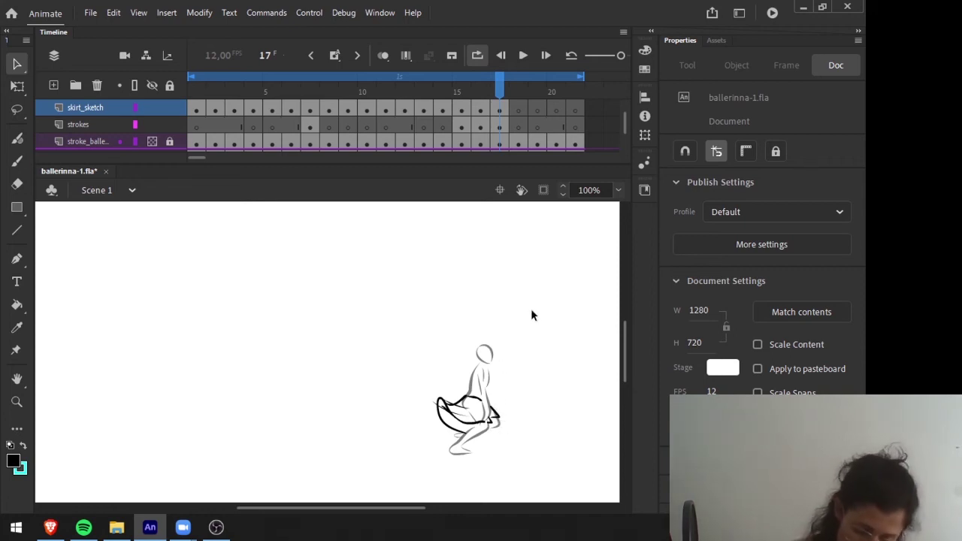
key(comma)
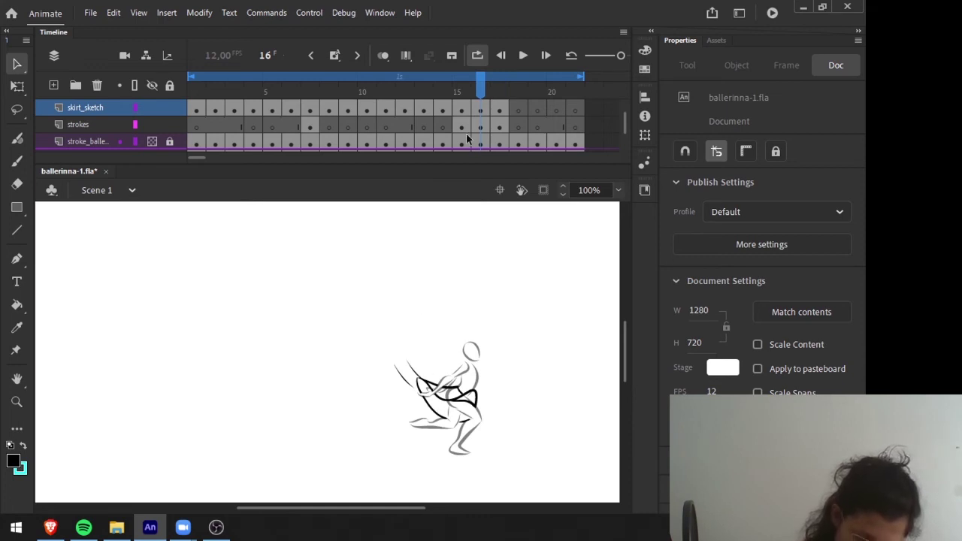
key(period)
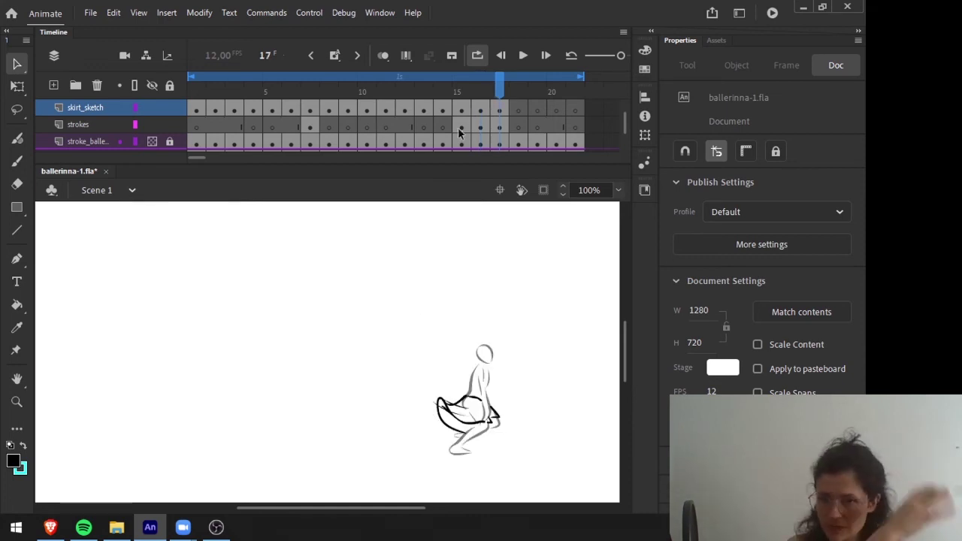
Activate the Fluid Brush and compare the walking pose on frame 18 with the skirts on frames 17 and 1.
click(520, 89)
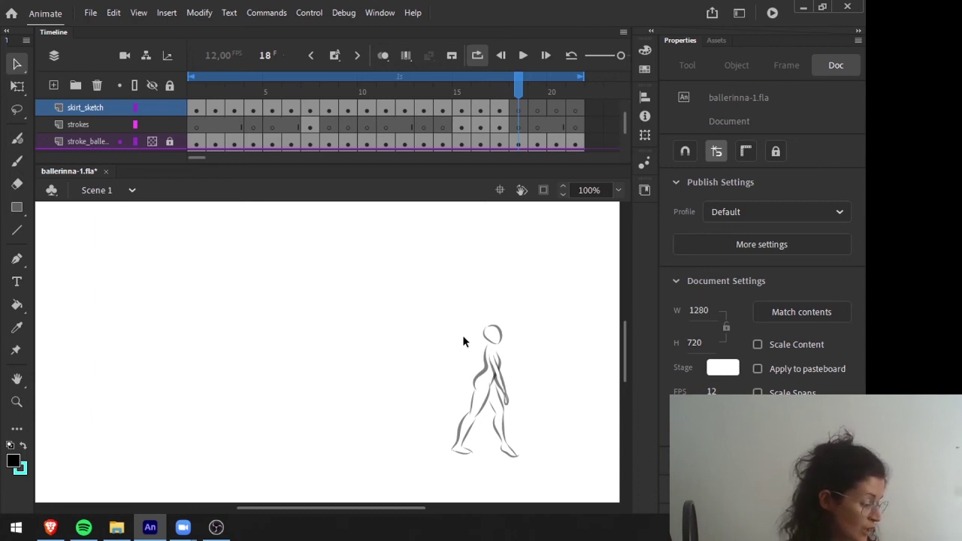
key(b)
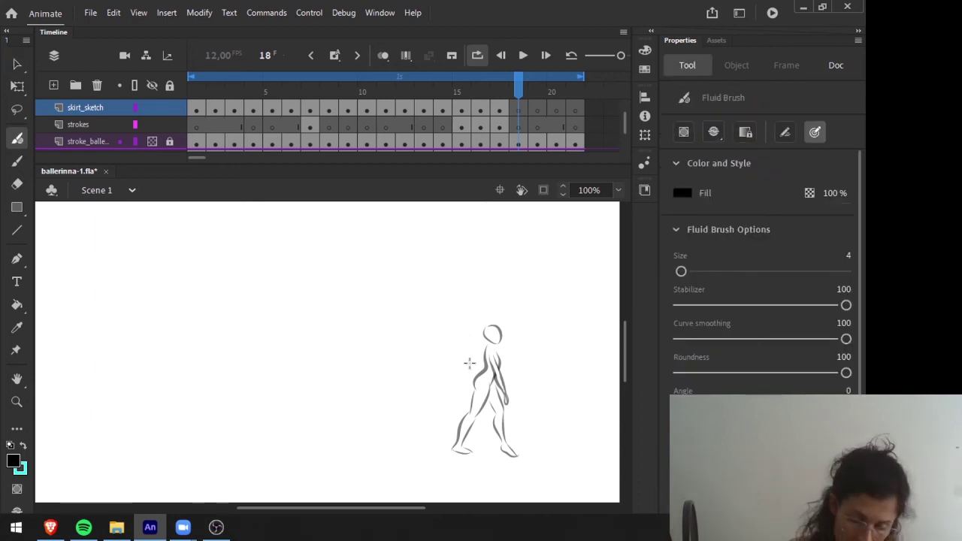
key(period)
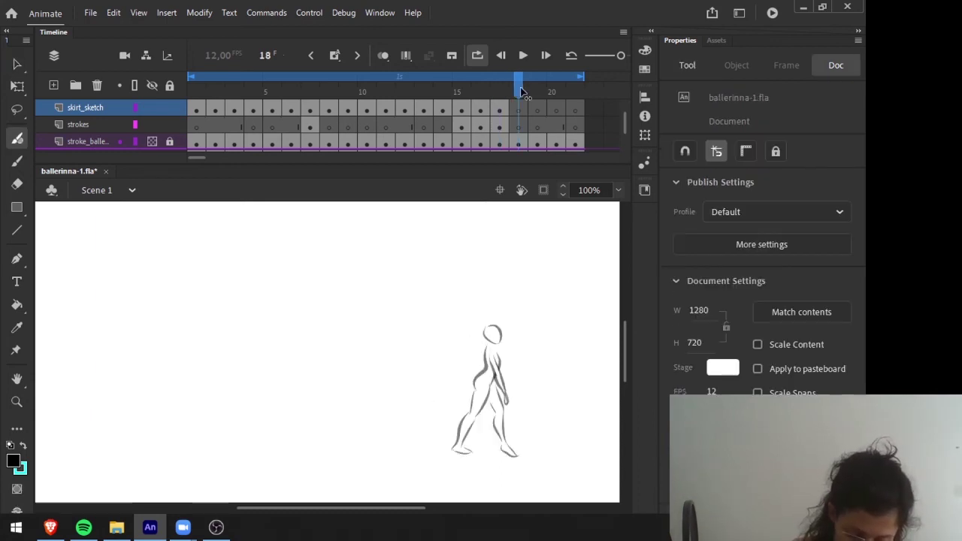
key(comma)
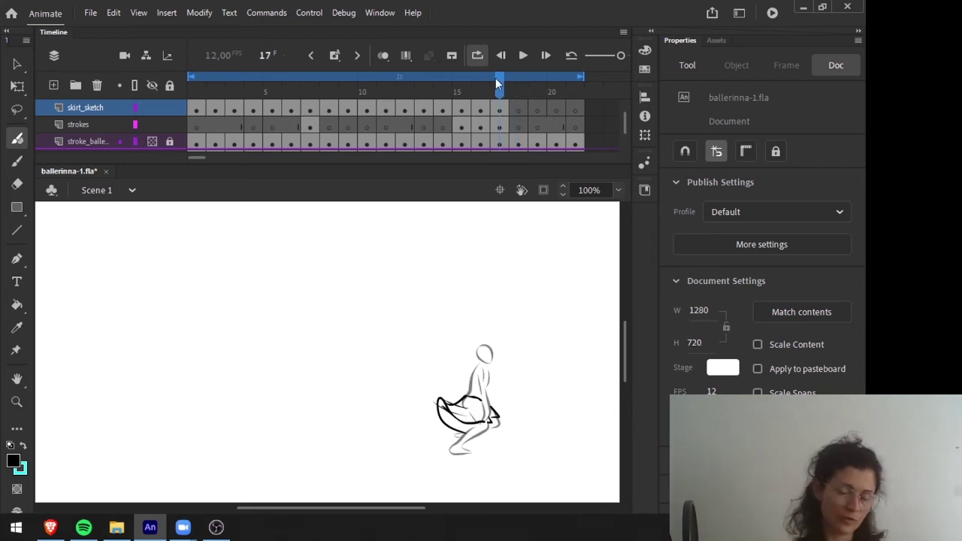
key(period)
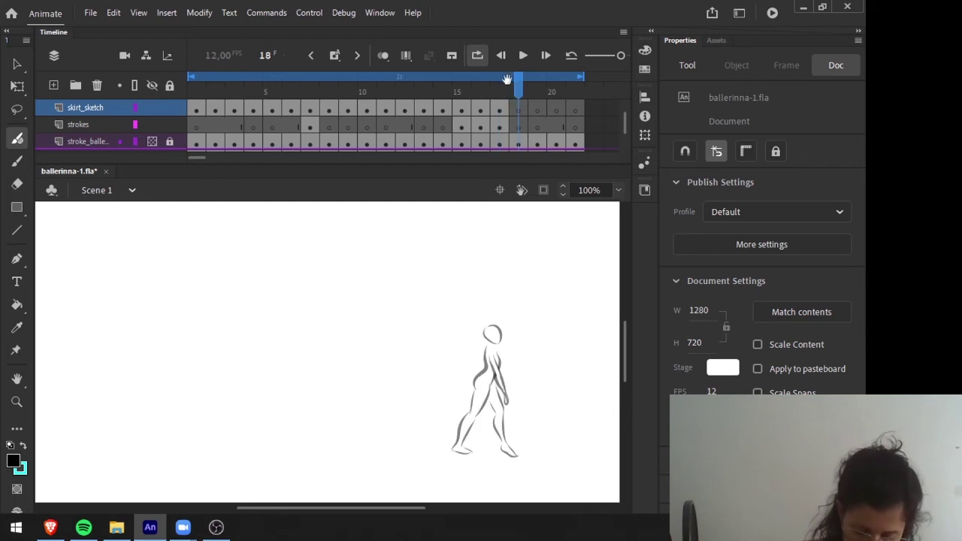
click(195, 82)
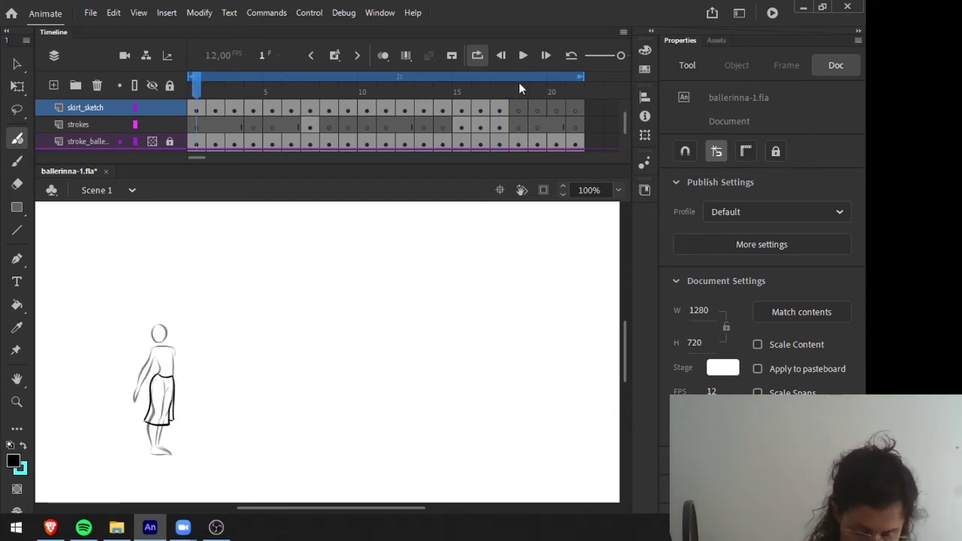
click(518, 81)
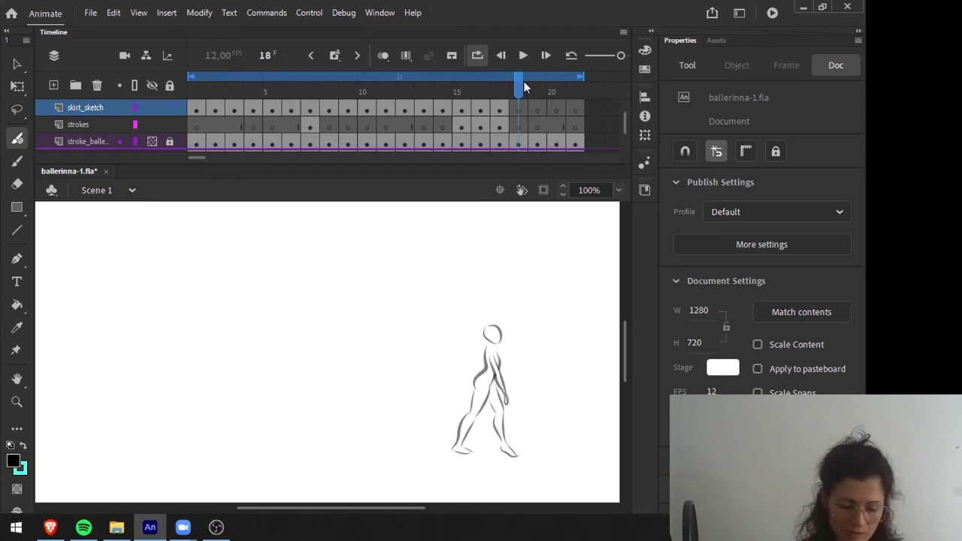
Step back and forth through frames 18 to 21 to examine the dancer's closing walk poses.
key(period)
key(period)
key(period)
key(comma)
key(comma)
key(comma)
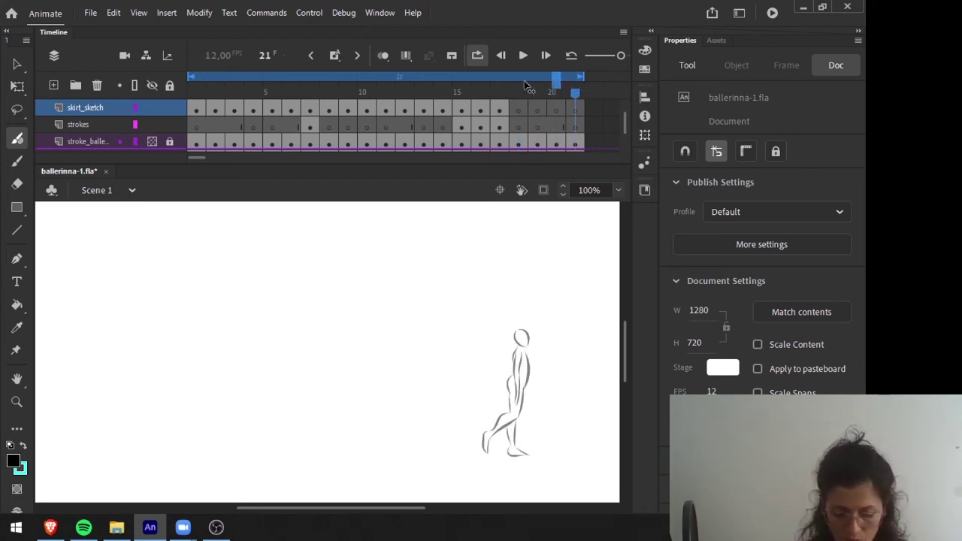
key(period)
key(period)
key(period)
key(comma)
Draw a knee-length skirt on frame 18 of skirt_sketch from the waist down over both striding legs.
mouse_move(524, 85)
mouse_down()
mouse_move(500, 78)
mouse_move(515, 85)
mouse_up()
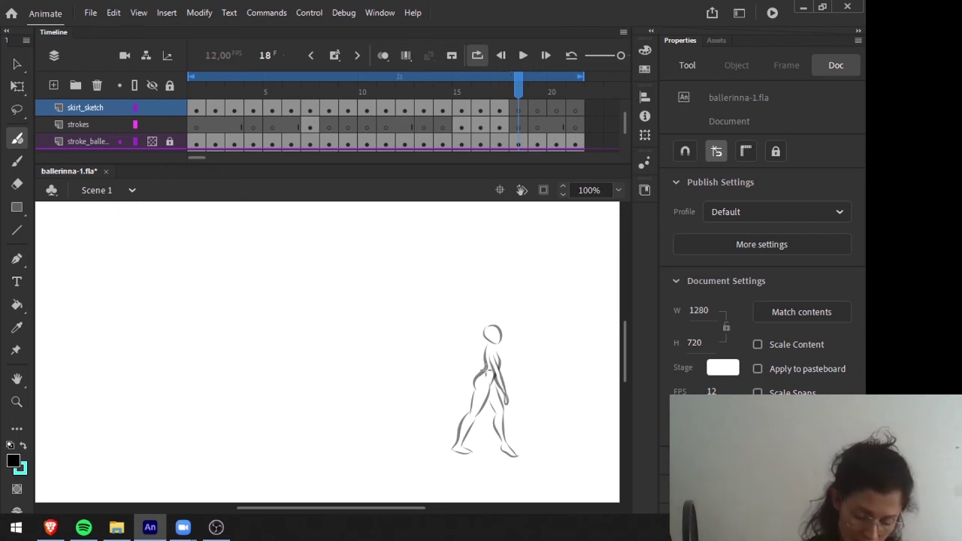
drag(486, 366, 454, 427)
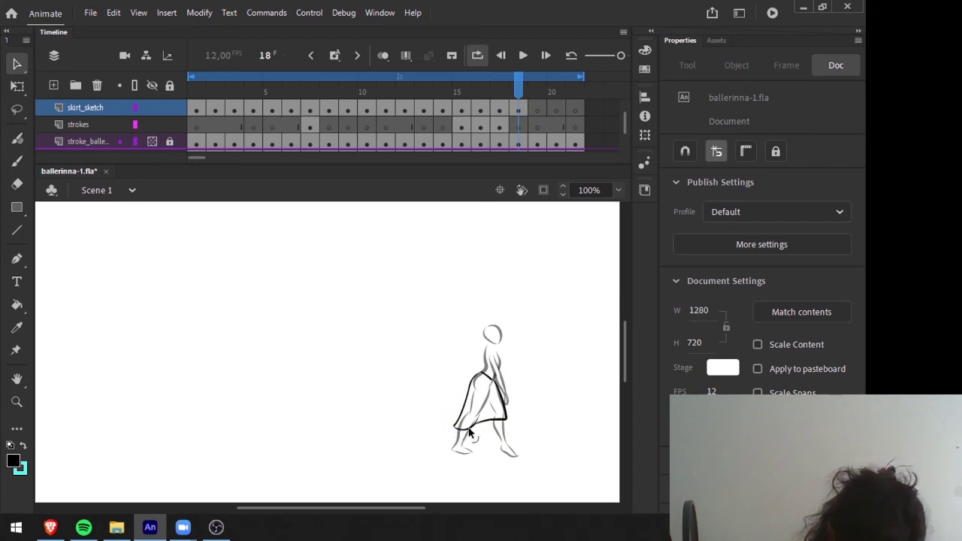
Draw the walking skirts on frames 19 and 20 of skirt_sketch, flipping through frames 18 to 20 to check their motion.
click(537, 109)
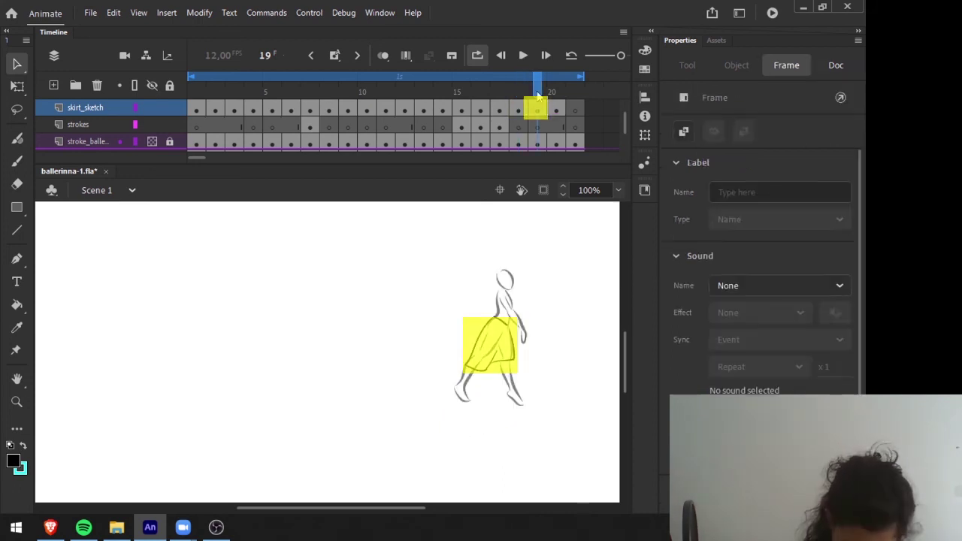
key(comma)
key(period)
key(comma)
key(period)
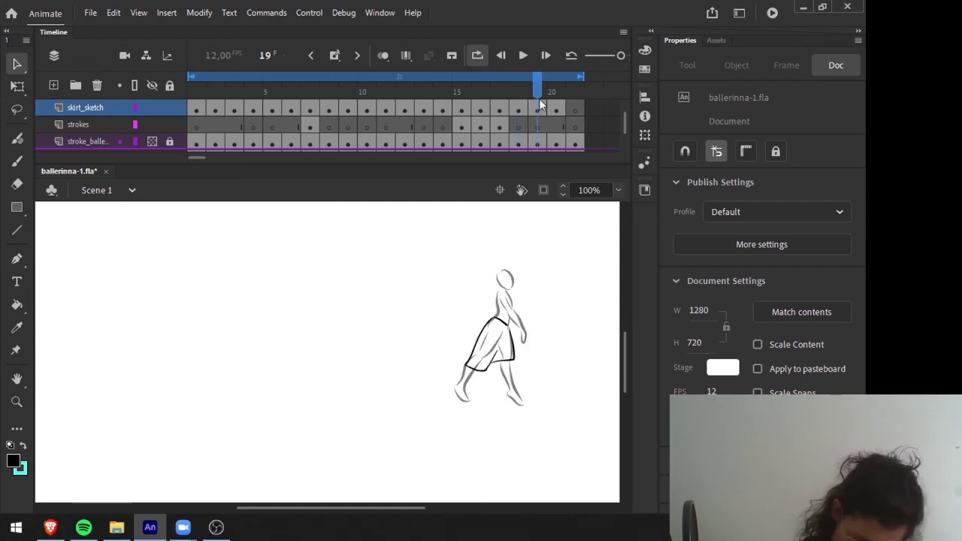
key(comma)
key(period)
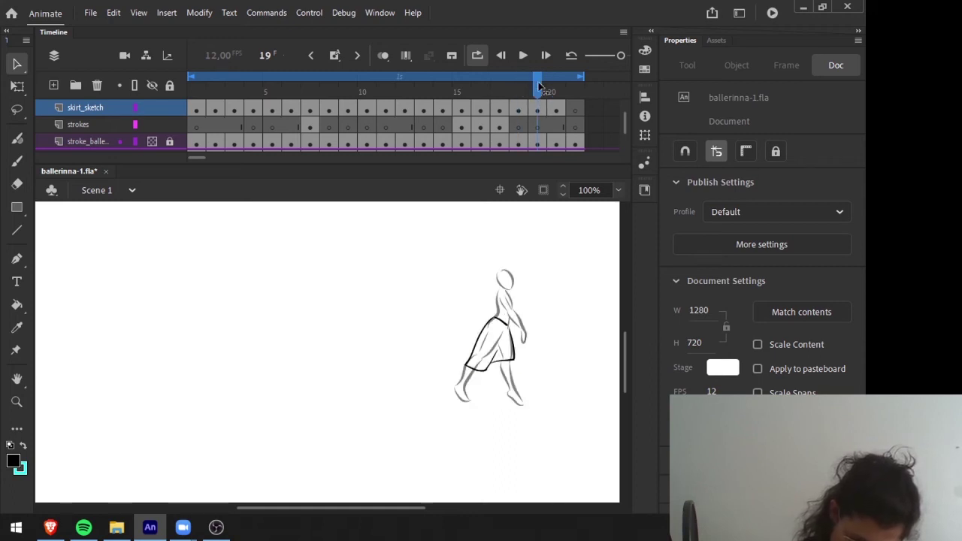
key(period)
key(comma)
key(period)
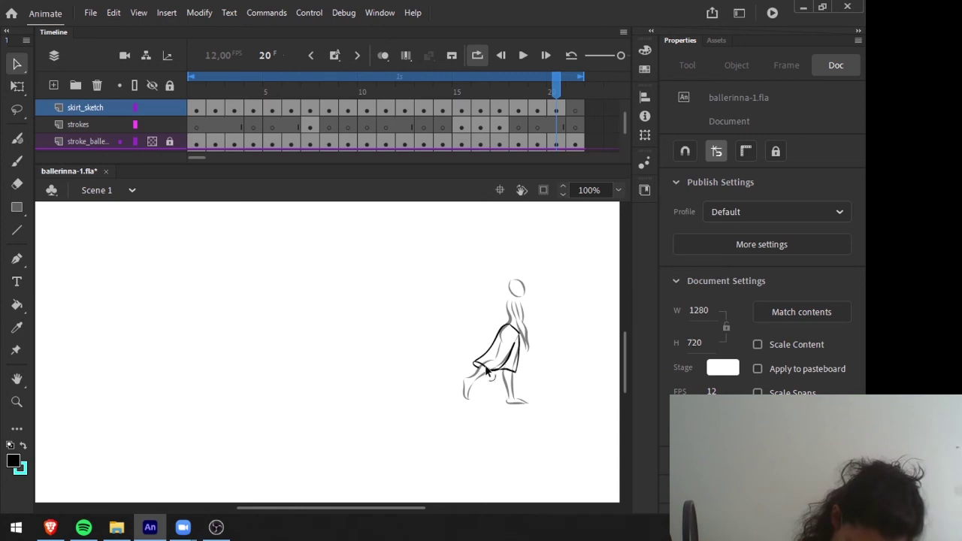
Draw a knee-length skirt on frame 21 of skirt_sketch, from the waist down over the dancer's closing legs.
key(period)
click(577, 107)
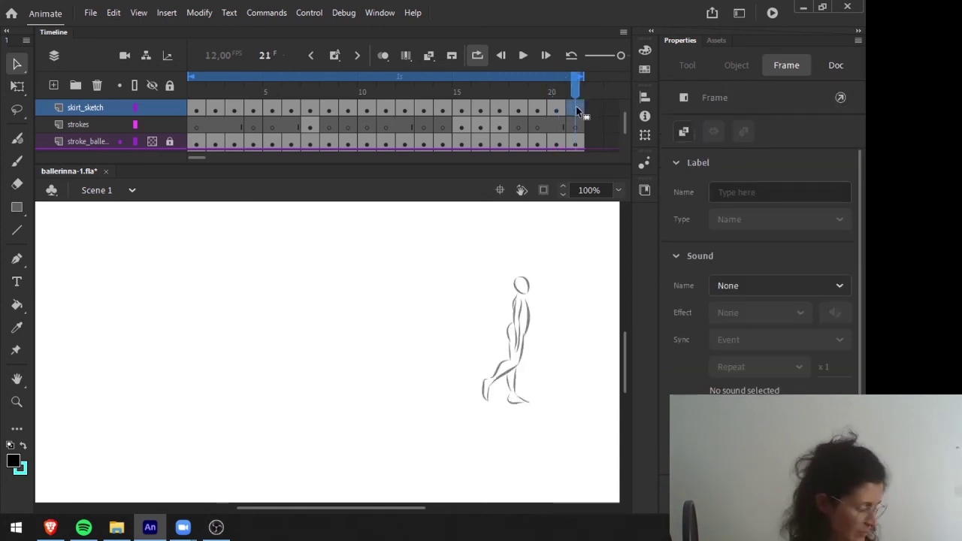
key(F6)
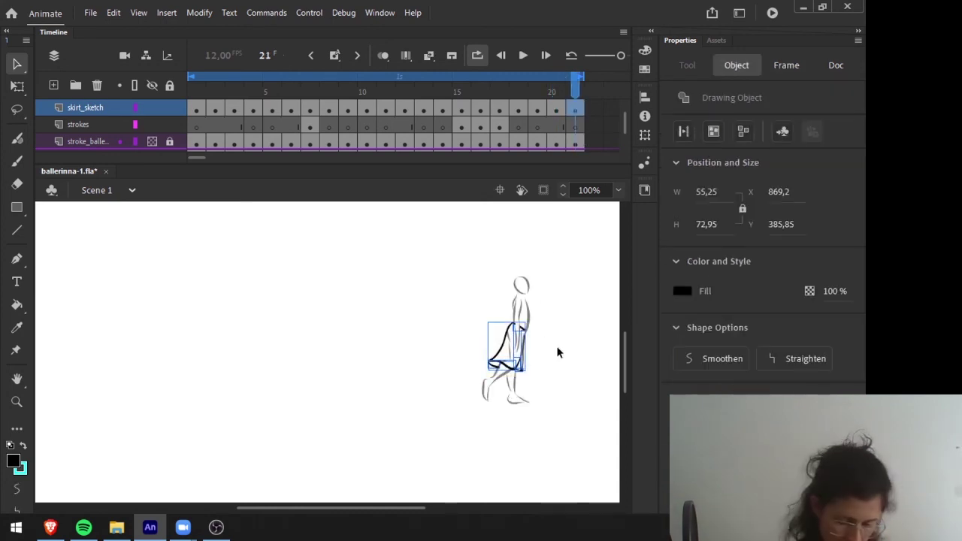
click(556, 346)
Flip back and forth through frames 19 to 21 to check the motion of the closing walk skirts.
key(comma)
key(comma)
key(period)
key(period)
key(comma)
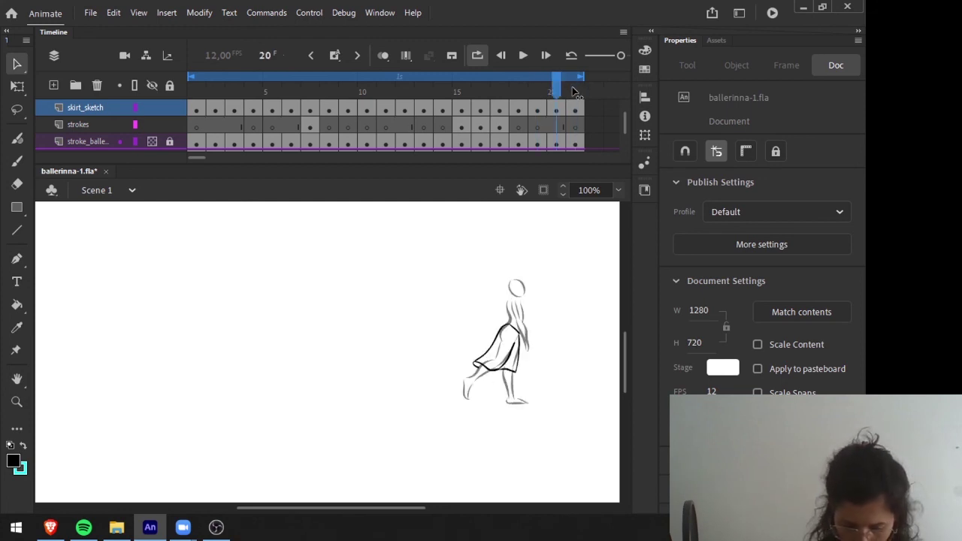
key(period)
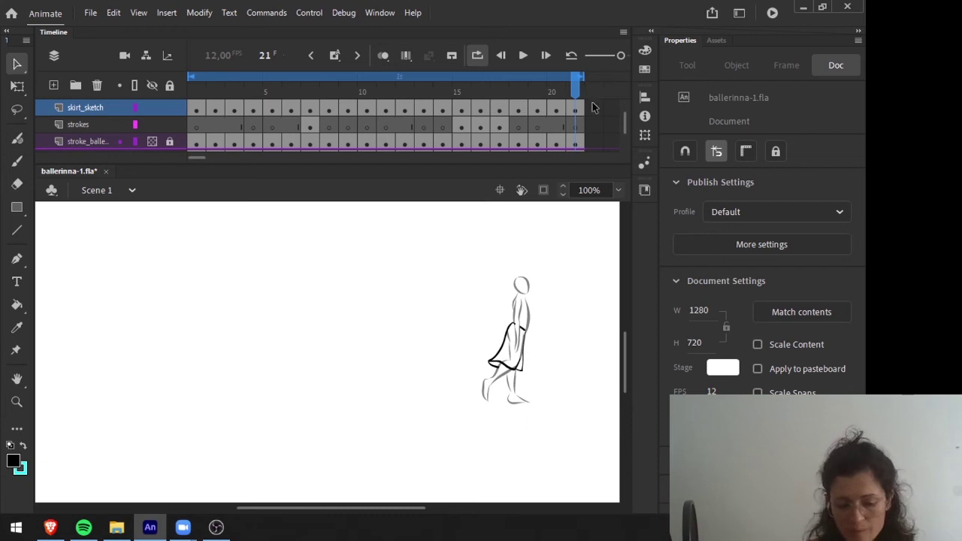
mouse_move(576, 89)
mouse_down()
mouse_move(557, 89)
mouse_move(575, 89)
mouse_up()
key(comma)
key(period)
key(comma)
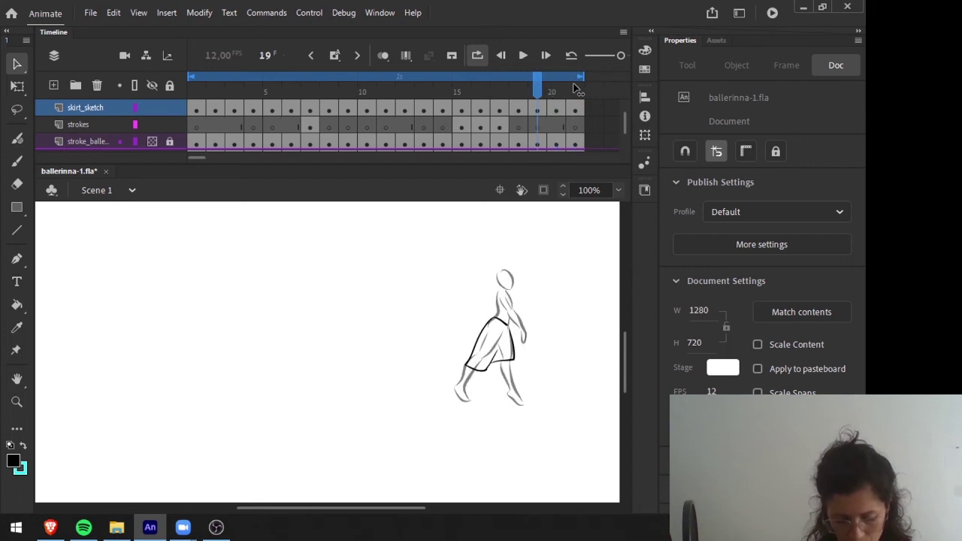
key(period)
key(period)
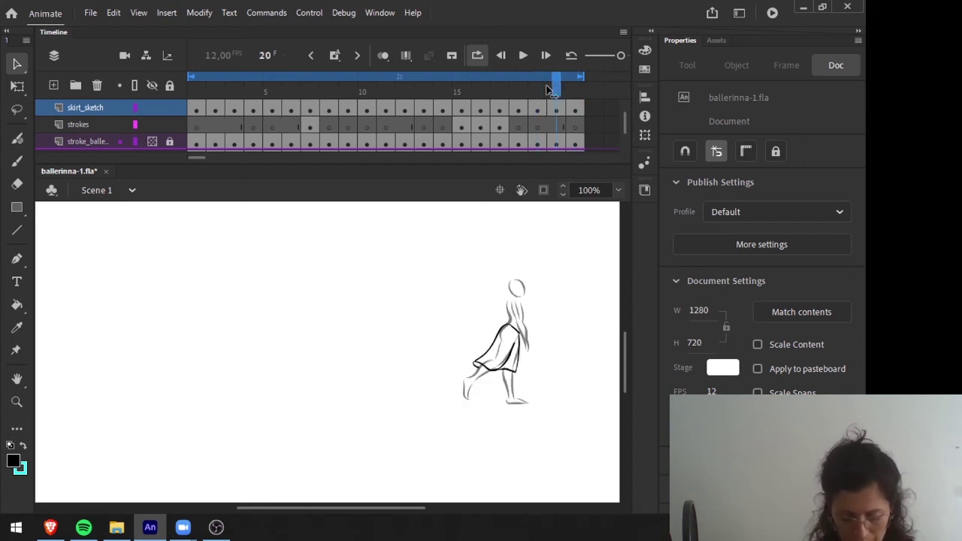
Step through the whole animation in both directions and play it back to review the finished skirt sketch.
key(comma)
key(comma)
key(comma)
key(comma)
key(comma)
key(comma)
key(comma)
key(comma)
key(comma)
key(comma)
key(comma)
key(comma)
key(comma)
key(comma)
key(comma)
key(comma)
key(comma)
key(comma)
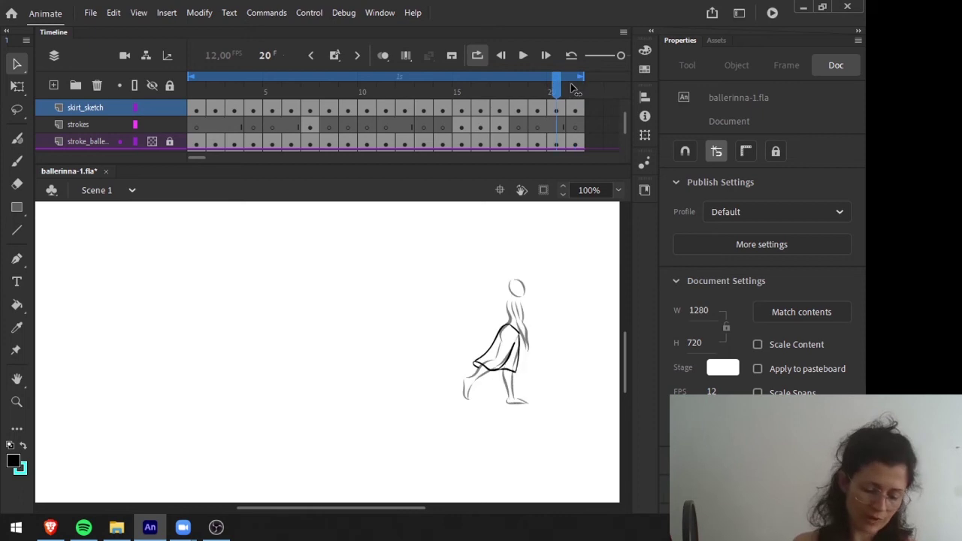
key(period)
key(period)
key(period)
key(period)
key(period)
key(period)
key(period)
key(period)
key(period)
key(period)
key(period)
key(period)
key(comma)
key(comma)
key(comma)
key(comma)
key(comma)
key(comma)
key(comma)
key(comma)
key(comma)
key(comma)
key(comma)
key(comma)
key(comma)
key(comma)
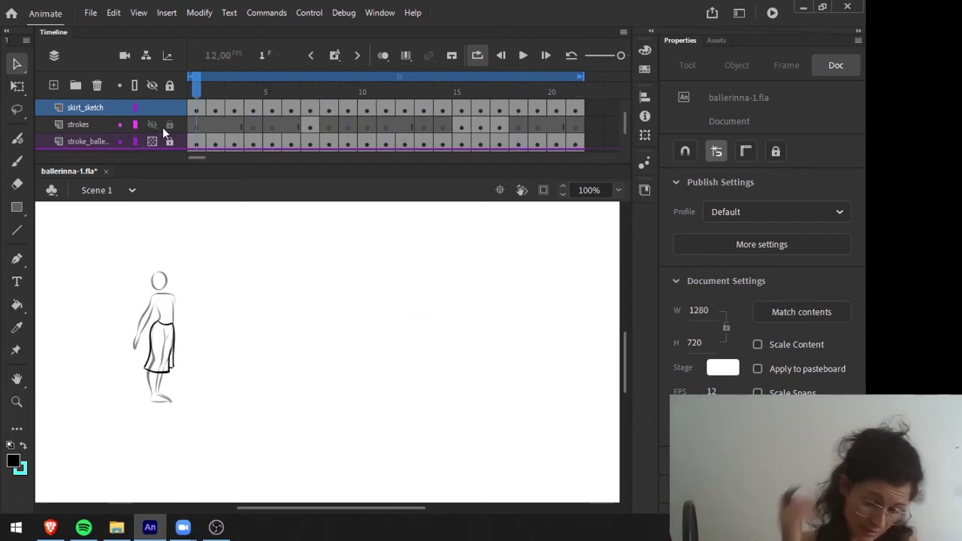
click(524, 55)
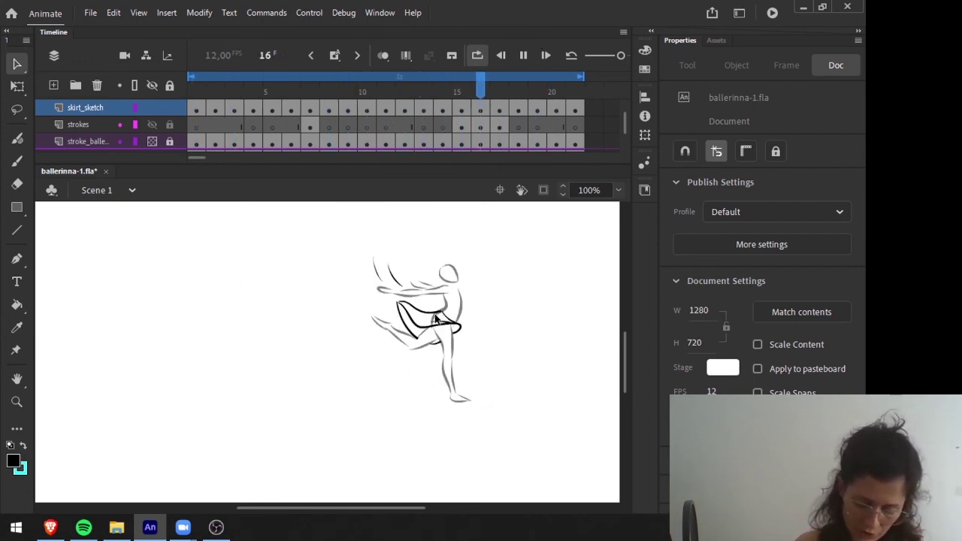
click(523, 56)
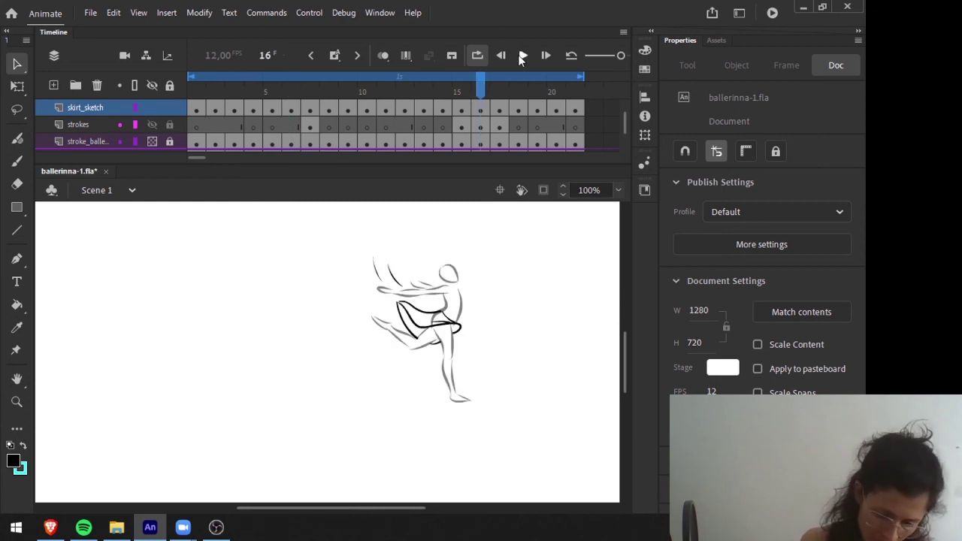
Return to frame 1 and add a layer named skirt_fill above skirt_sketch.
drag(268, 83, 191, 82)
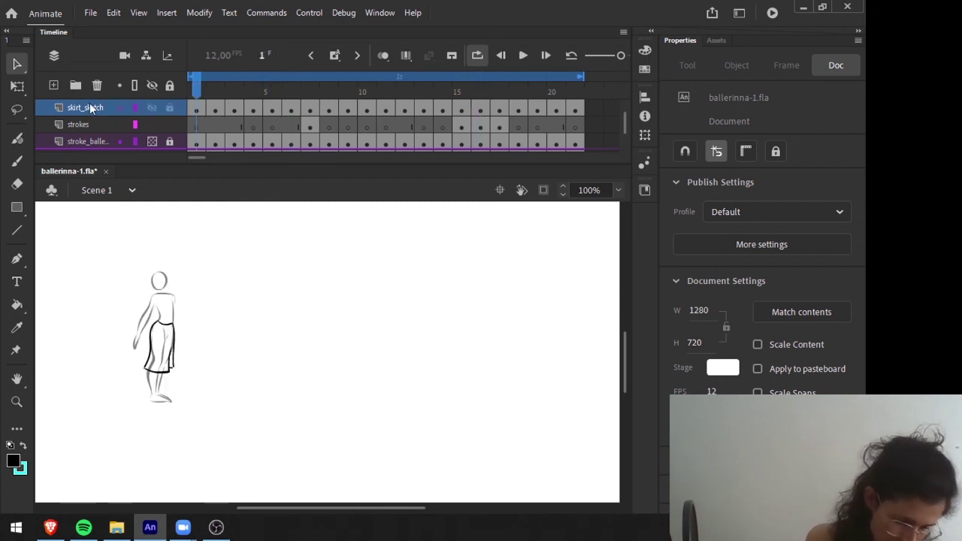
click(54, 85)
click(78, 106)
double_click(78, 107)
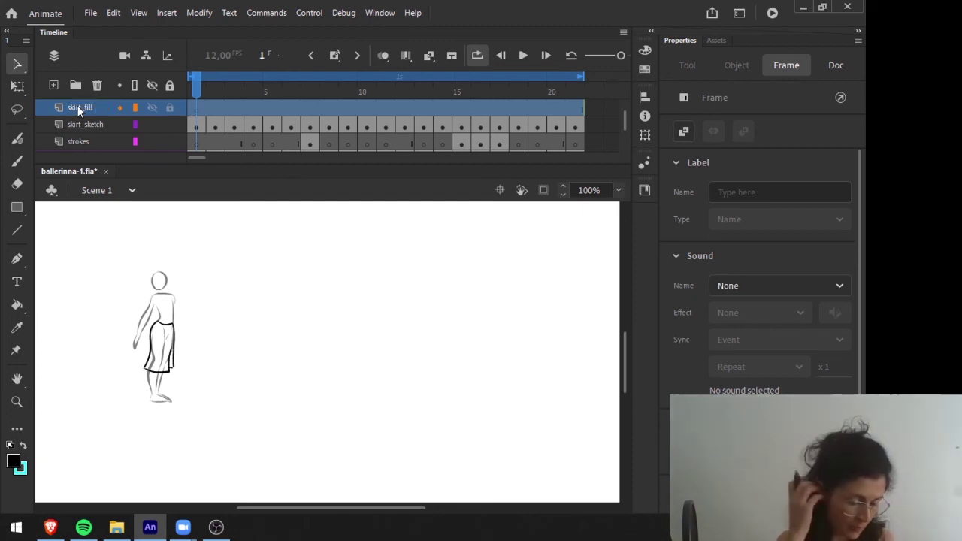
Add blank keyframes across skirt_fill and paint a medium-blue and a dark-blue colour swatch beside the skirt on frame 1.
key(z)
drag(125, 305, 193, 399)
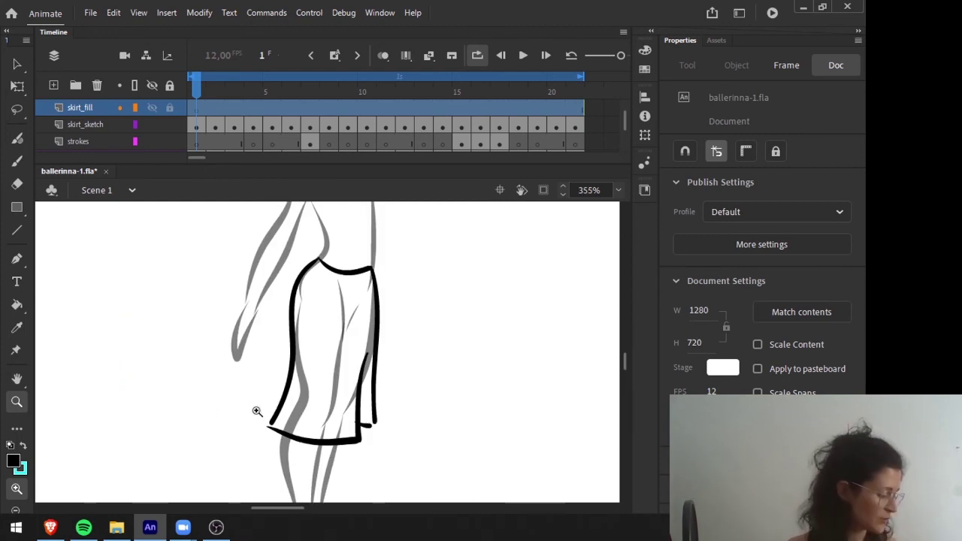
key(b)
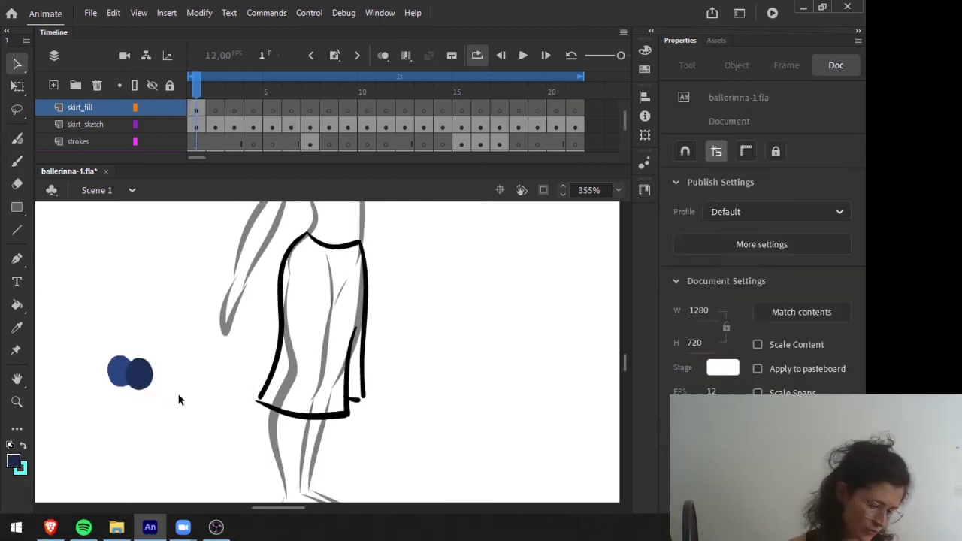
Place the skirt_fill layer below skirt_sketch and paint the skirt on frame 1 medium blue.
key(b)
mouse_move(311, 326)
mouse_down()
mouse_move(268, 397)
mouse_move(282, 369)
mouse_move(316, 404)
mouse_up()
drag(90, 108, 90, 132)
mouse_move(335, 267)
mouse_down()
mouse_move(314, 254)
mouse_move(344, 293)
mouse_up()
drag(335, 364, 316, 406)
Move the colour swatches to frame 2 of skirt_fill, paint the skirt medium blue and tidy its sketch outline with the Eraser.
key(v)
drag(102, 350, 159, 396)
key(ctrl+x)
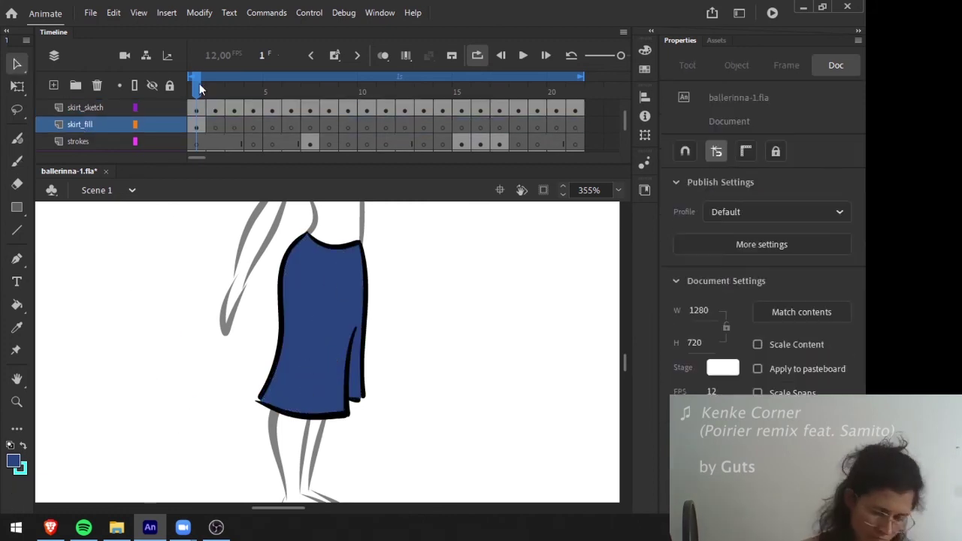
click(216, 84)
key(ctrl+shift+v)
key(b)
drag(320, 328, 338, 274)
mouse_move(379, 242)
mouse_down()
mouse_move(336, 243)
mouse_move(311, 381)
mouse_move(353, 324)
mouse_up()
click(216, 107)
key(e)
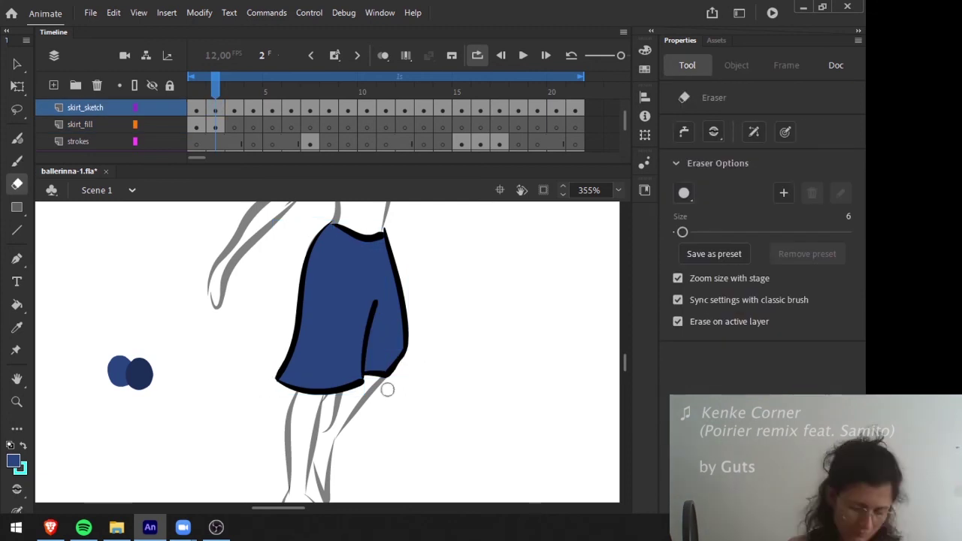
Move the colour swatches to frame 3 of skirt_fill, paint the skirt there and clean up its outline.
key(v)
drag(101, 349, 159, 396)
key(ctrl+x)
click(234, 86)
key(ctrl+shift+v)
key(b)
mouse_move(335, 239)
mouse_down()
mouse_move(361, 249)
mouse_move(284, 400)
mouse_move(371, 365)
mouse_move(331, 279)
mouse_move(354, 266)
mouse_move(361, 316)
mouse_up()
click(234, 107)
key(e)
click(431, 225)
Move the colour swatches to frame 4 of skirt_fill and start painting the skirt medium blue.
key(v)
drag(53, 379, 112, 428)
key(ctrl+x)
click(253, 88)
key(ctrl+shift+v)
key(b)
drag(403, 237, 273, 381)
Rework the back-edge and waist strokes of the skirt on frame 4, undoing the unwanted changes.
click(339, 319)
key(Delete)
key(shift+b)
key(v)
click(442, 247)
key(Delete)
key(shift+b)
key(b)
mouse_move(450, 246)
mouse_down()
mouse_move(394, 222)
mouse_move(354, 292)
mouse_up()
key(v)
click(385, 245)
key(ctrl+z)
click(134, 127)
key(b)
key(ctrl+z)
Fill frame 4's skirt with medium blue up to its outline and paint the inner front hem dark blue.
key(i)
click(391, 240)
drag(392, 234, 291, 376)
key(e)
key(b)
mouse_move(399, 256)
mouse_down()
mouse_move(300, 378)
mouse_move(456, 313)
mouse_move(453, 261)
mouse_move(436, 292)
mouse_up()
drag(510, 314, 518, 324)
key(e)
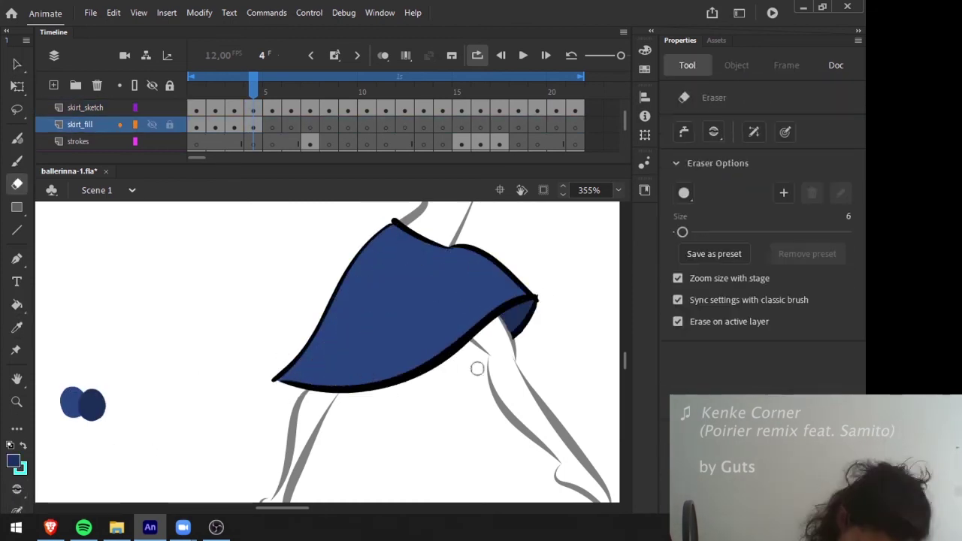
Copy the colour swatches to frame 5 of skirt_fill, place them beside the skirt and paint its outer fabric medium blue.
key(v)
drag(53, 380, 113, 428)
key(ctrl+c)
key(.)
key(ctrl+v)
drag(323, 353, 293, 324)
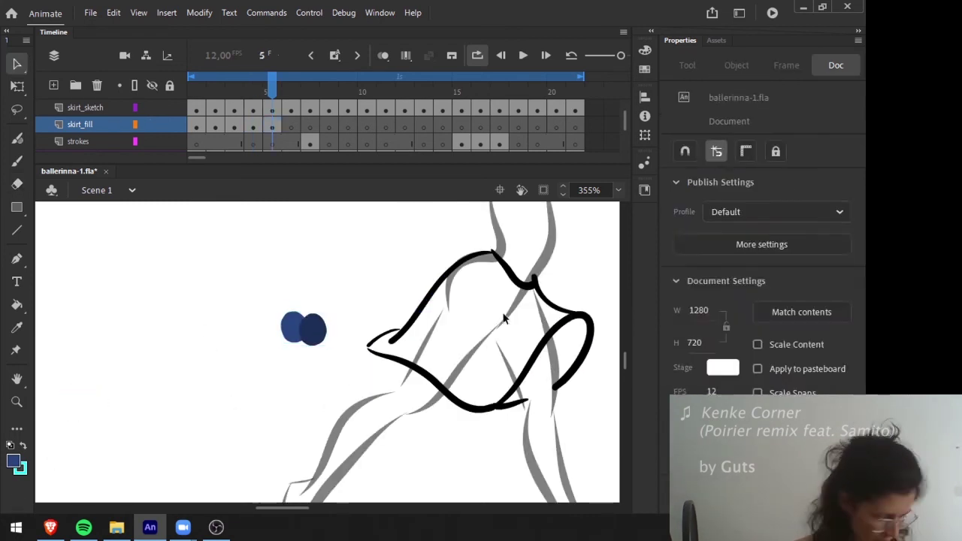
key(b)
mouse_move(532, 295)
mouse_down()
mouse_move(435, 365)
mouse_move(410, 343)
mouse_move(491, 269)
mouse_move(489, 353)
mouse_up()
Sample the dark-blue swatch, paint the inside of frame 5's skirt with it and erase the fill overlapping the front leg.
key(i)
click(312, 330)
key(b)
mouse_move(574, 325)
mouse_down()
mouse_move(560, 340)
mouse_move(564, 361)
mouse_up()
key(e)
drag(553, 343, 551, 405)
key(b)
key(e)
key(b)
key(e)
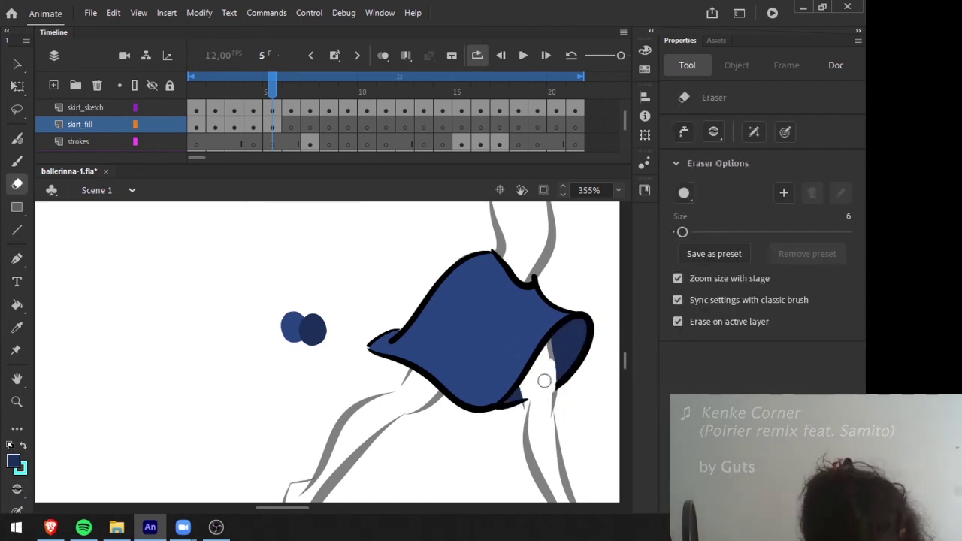
drag(544, 380, 535, 386)
key(Up)
key(Down)
Paste the colour swatches on frame 6 of skirt_fill, sample the medium blue and paint the skirt's outer fabric.
key(.)
key(ctrl+shift+v)
key(i)
click(488, 266)
key(b)
drag(387, 305, 345, 375)
mouse_move(286, 276)
mouse_down()
mouse_move(296, 277)
mouse_move(305, 306)
mouse_up()
ctrl+click(230, 329)
key(ctrl+z)
mouse_move(288, 346)
mouse_down()
mouse_move(300, 322)
mouse_move(296, 374)
mouse_move(278, 356)
mouse_move(264, 305)
mouse_up()
Nudge frame 6's skirt outline on skirt_sketch and its fill on skirt_fill two steps up and two steps left.
click(292, 110)
key(Up)
key(Up)
key(Left)
key(Left)
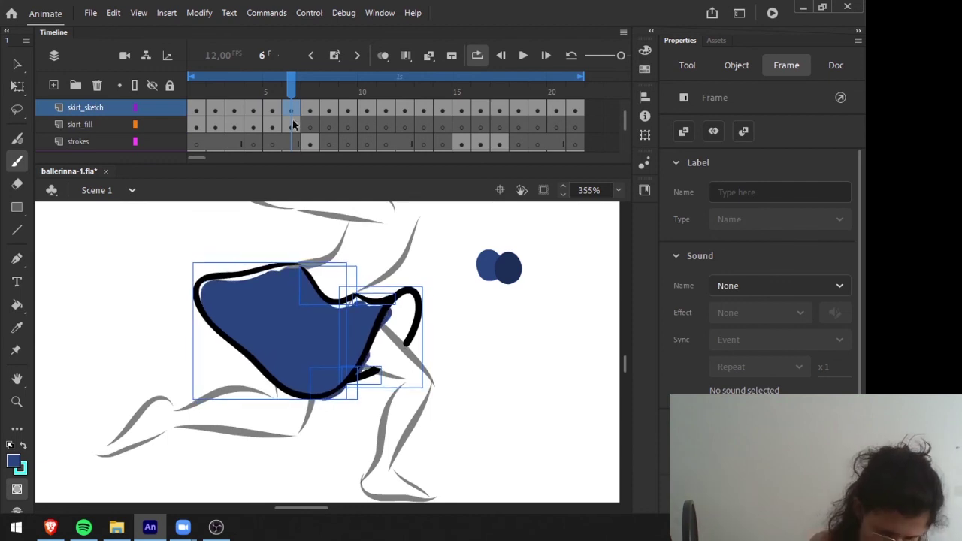
click(292, 125)
key(Up)
key(Up)
key(Left)
key(Left)
Sample the dark-blue swatch, paint the inside of frame 6's skirt and erase the fill overlapping the front leg.
ctrl+click(466, 332)
key(i)
click(505, 265)
drag(360, 372, 371, 360)
drag(408, 311, 395, 333)
key(e)
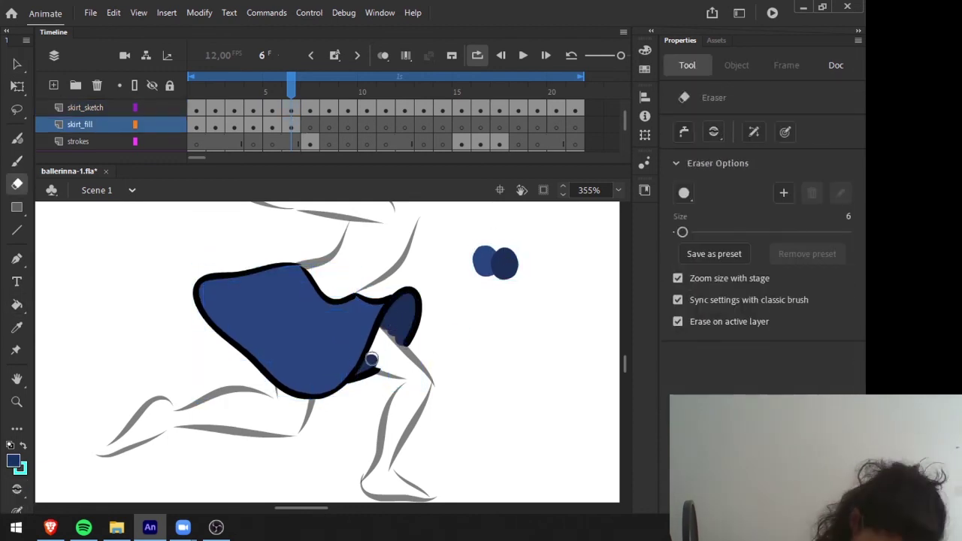
click(292, 110)
click(376, 333)
click(292, 126)
click(294, 113)
Paste the colour swatches on frame 7 of skirt_fill and place them below the skirt.
mouse_move(380, 368)
mouse_down()
mouse_move(384, 353)
mouse_move(222, 427)
mouse_up()
click(292, 126)
key(ctrl+shift+a)
key(ctrl+z)
key(b)
key(.)
key(ctrl+v)
Paint frame 7's skirt with medium blue up to its outline.
key(b)
mouse_move(386, 288)
mouse_down()
mouse_move(337, 318)
mouse_move(288, 252)
mouse_move(294, 278)
mouse_up()
key(ctrl+z)
click(406, 359)
click(450, 337)
click(79, 141)
drag(255, 329, 246, 288)
key(b)
mouse_move(287, 318)
mouse_down()
mouse_move(414, 309)
mouse_move(306, 323)
mouse_up()
drag(266, 358, 320, 369)
Move the colour swatches from frame 7 to frame 8 of skirt_fill and place them above the skirt.
key(v)
click(222, 427)
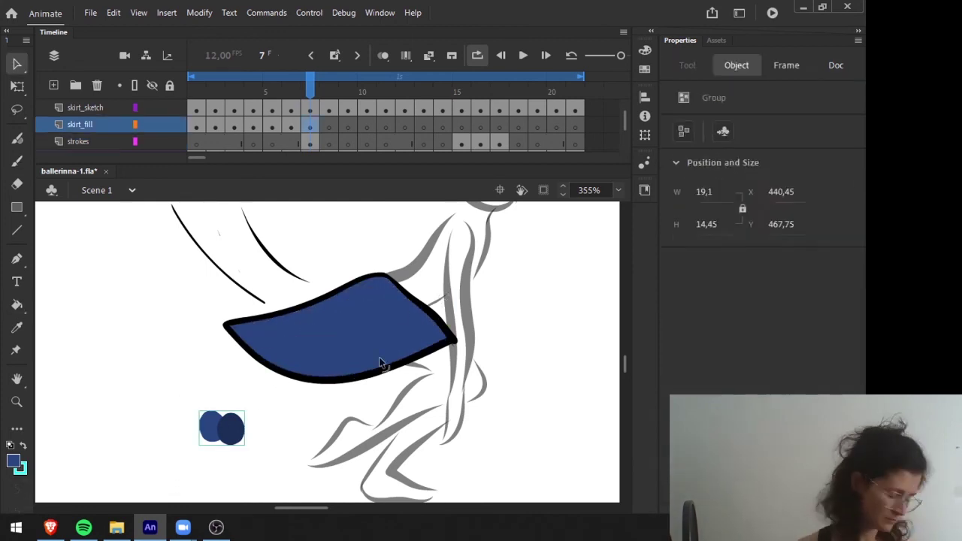
key(ctrl+x)
key(.)
key(ctrl+shift+v)
drag(217, 444, 394, 260)
key(b)
key(v)
Transfer frame 7's blue fill shapes from the strokes layer to skirt_fill, pasting them in place.
shift+click(370, 287)
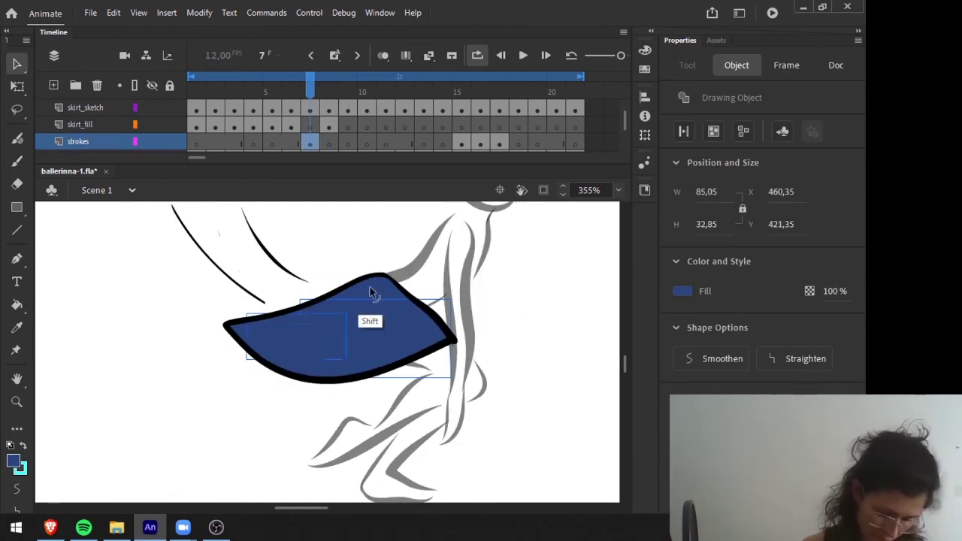
key(ctrl+x)
click(80, 124)
key(ctrl+shift+v)
click(152, 124)
shift+click(264, 351)
key(ctrl+x)
click(80, 124)
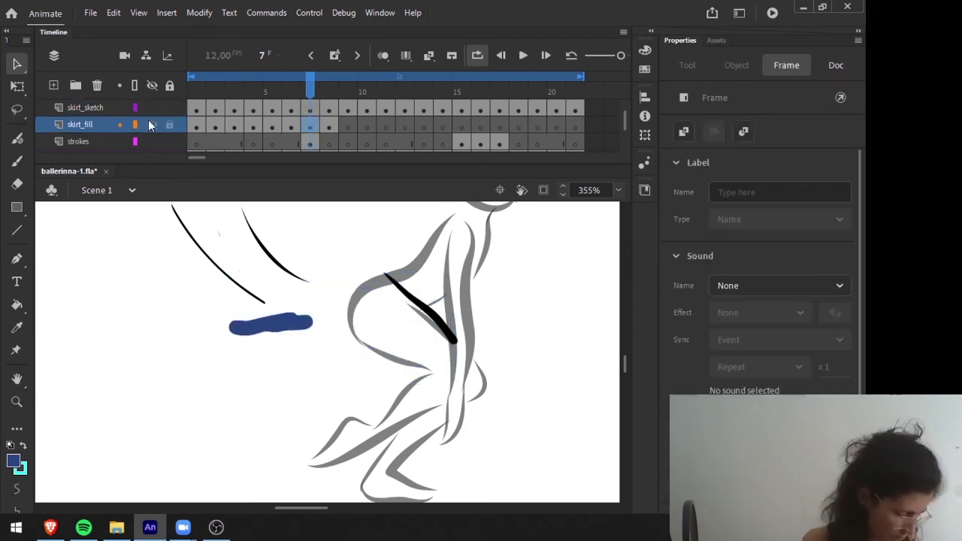
key(ctrl+shift+v)
drag(290, 335, 285, 387)
key(ctrl+z)
Hide skirt_fill temporarily and move the leftover blue brush stroke from the strokes layer into frame 7 of skirt_fill in place.
click(152, 124)
click(264, 323)
key(ctrl+x)
click(310, 125)
click(152, 124)
key(ctrl+shift+v)
drag(320, 305, 296, 315)
key(ctrl+z)
Delete the stray shape on frame 8 of skirt_fill and paint the skirt medium blue up to its outline.
click(295, 126)
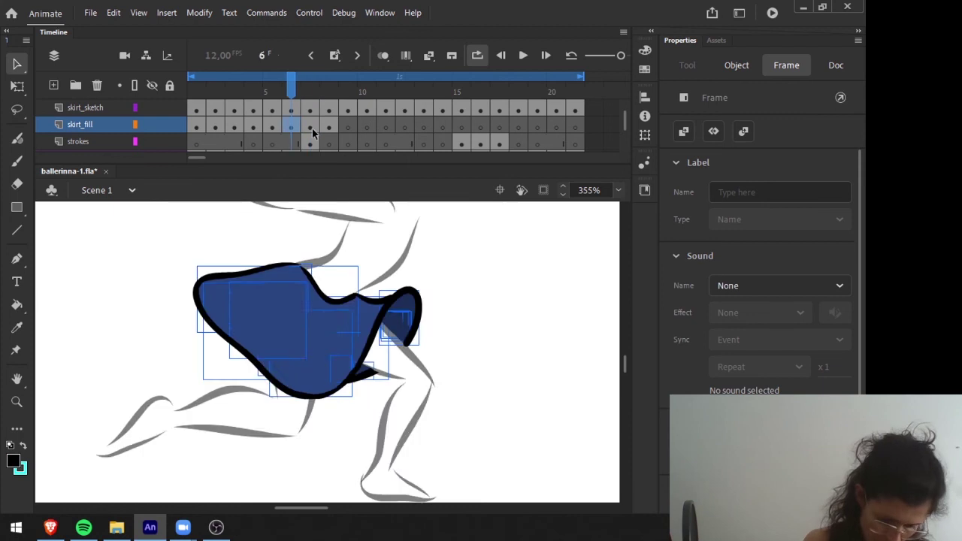
click(272, 127)
click(240, 127)
click(329, 127)
click(458, 315)
key(Delete)
key(b)
mouse_move(466, 270)
mouse_down()
mouse_move(552, 291)
mouse_move(511, 312)
mouse_up()
drag(425, 307, 421, 347)
Copy the colour swatches to frame 9 of skirt_fill and place them beside the skirt, by the front leg.
key(v)
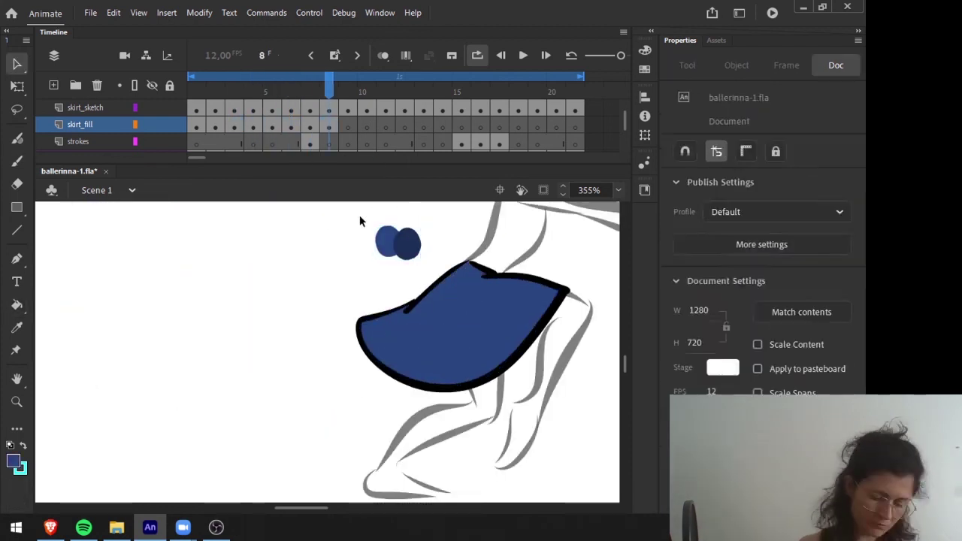
key(.)
drag(594, 316, 346, 365)
key(ctrl+v)
drag(342, 363, 469, 352)
Paint frame 9's outer skirt medium blue and its inner rear hem dark blue, erasing the excess over the leg.
key(b)
drag(335, 242, 313, 268)
mouse_move(242, 376)
mouse_down()
mouse_move(368, 319)
mouse_move(364, 270)
mouse_up()
drag(203, 391, 249, 396)
key(e)
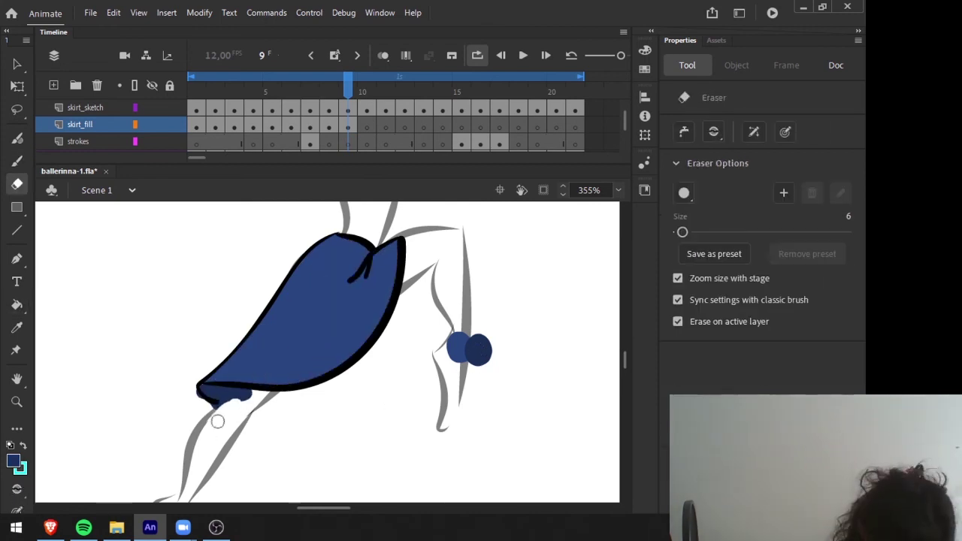
Paste the colour swatches on frame 10 and paint the skirt medium blue outside and dark blue inside the rear fold.
key(v)
mouse_move(419, 393)
mouse_down()
mouse_move(524, 312)
mouse_move(436, 361)
mouse_up()
key(.)
key(ctrl+shift+v)
key(b)
mouse_move(342, 263)
mouse_down()
mouse_move(404, 219)
mouse_move(284, 308)
mouse_move(455, 240)
mouse_move(411, 277)
mouse_up()
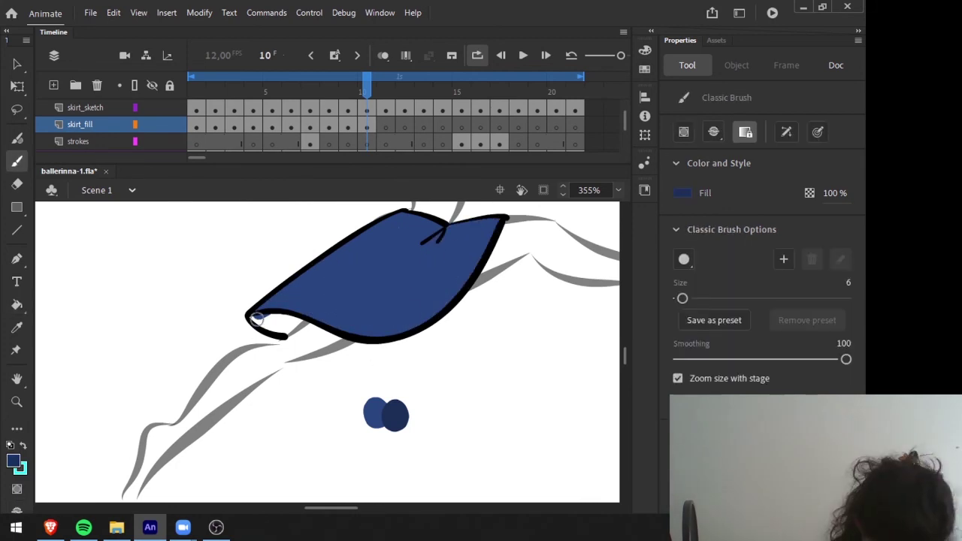
key(ctrl+z)
mouse_move(290, 328)
mouse_down()
mouse_move(342, 287)
mouse_move(296, 340)
mouse_up()
key(e)
Sample the medium blue and paint the outer fabric of frame 11's skirt on skirt_fill up to its outline.
key(i)
click(378, 401)
key(b)
key(.)
mouse_move(496, 218)
mouse_down()
mouse_move(558, 227)
mouse_move(477, 259)
mouse_move(429, 234)
mouse_move(324, 260)
mouse_up()
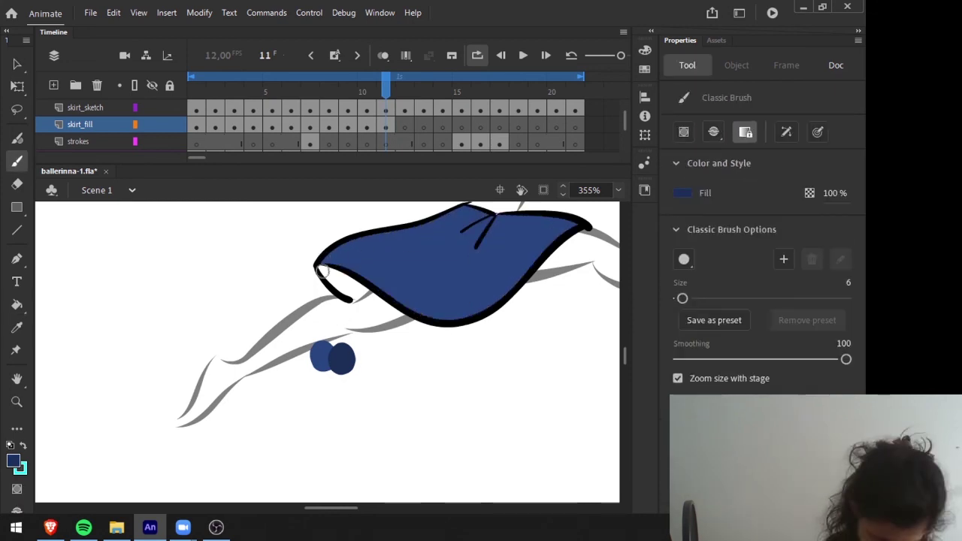
Paste the colour swatches in place on frame 12 of skirt_fill and sample the medium blue.
key(v)
key(.)
key(ctrl+shift+v)
key(i)
key(b)
key(v)
Select frame 12's skirt outline on skirt_sketch and nudge it three steps left and two steps up.
drag(391, 214, 477, 317)
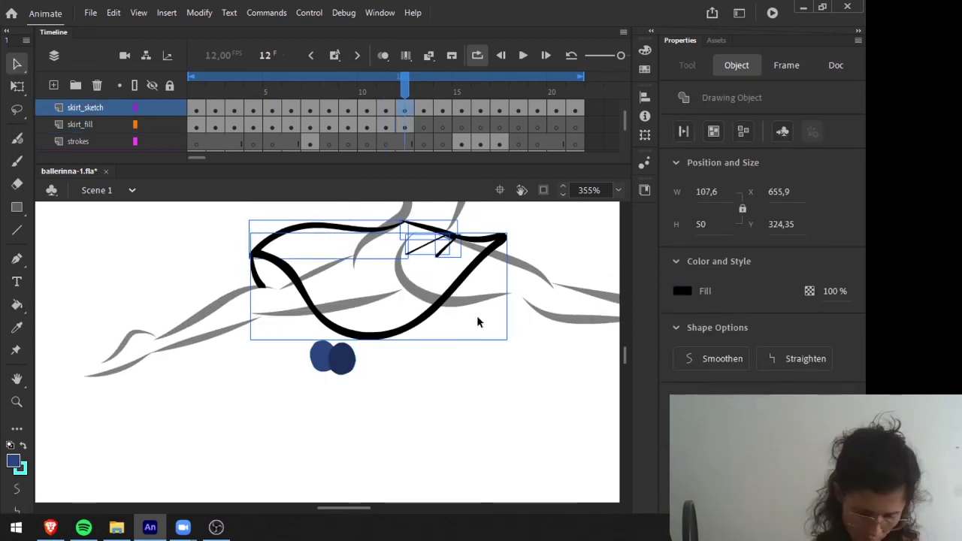
key(Left)
key(Left)
key(Left)
key(Up)
key(Up)
click(429, 421)
Paint frame 12's outer skirt medium blue and its inner rear fold dark blue, erasing the excess over the leg.
key(b)
mouse_move(363, 258)
mouse_down()
mouse_move(466, 239)
mouse_move(445, 274)
mouse_move(266, 241)
mouse_move(406, 243)
mouse_up()
key(i)
click(333, 360)
key(b)
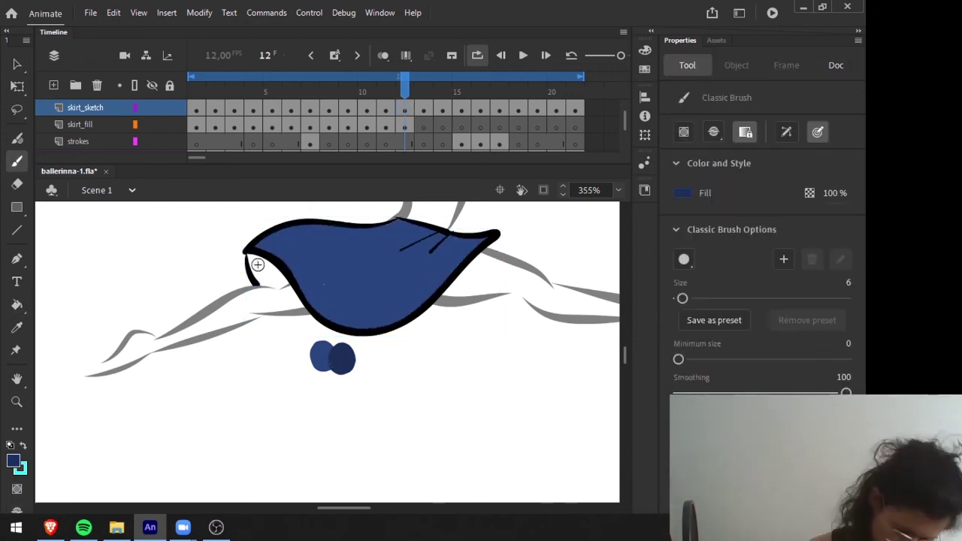
key(e)
drag(259, 275, 289, 292)
Transfer frame 12's blue fill shapes from skirt_sketch to skirt_fill, pasting them in place.
click(408, 125)
click(405, 109)
key(v)
shift+click(444, 289)
key(ctrl+x)
click(405, 124)
key(ctrl+shift+v)
key(e)
Move the colour swatches from frame 12 to frame 13, place them below the skirt and paint its outer fabric medium blue.
key(v)
click(342, 355)
key(ctrl+x)
key(.)
key(ctrl+shift+v)
drag(342, 361, 354, 391)
mouse_move(503, 263)
mouse_down()
mouse_move(328, 233)
mouse_move(466, 301)
mouse_move(445, 318)
mouse_move(509, 330)
mouse_up()
Sample the dark-blue swatch and paint the inner folds along the hem of frame 13's skirt.
key(i)
click(354, 388)
key(b)
drag(534, 277, 541, 285)
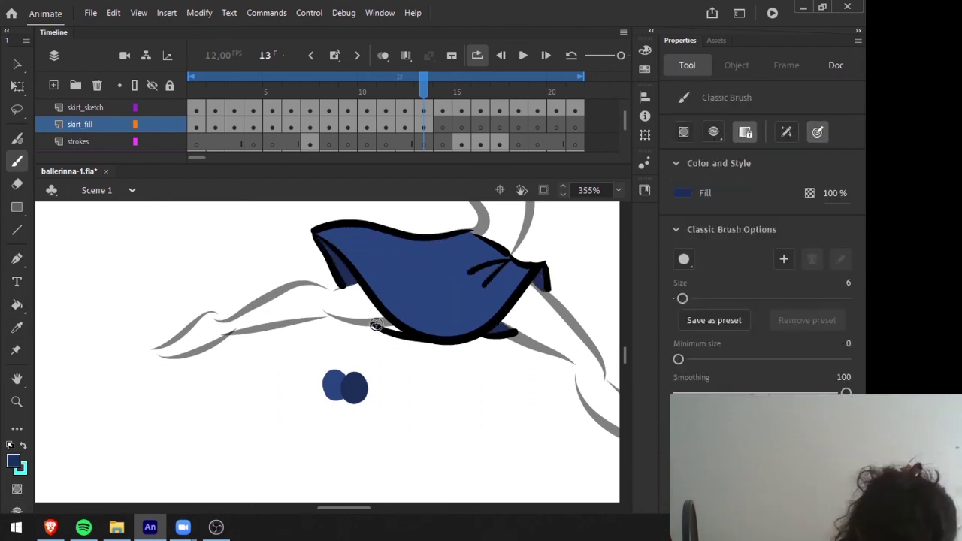
drag(376, 324, 400, 329)
Move the colour swatches from frame 13 to frame 14 of skirt_fill and paint the skirt's inner rear fold dark blue.
key(v)
drag(362, 398, 391, 402)
key(ctrl+x)
key(.)
key(ctrl+shift+v)
key(b)
drag(383, 238, 379, 240)
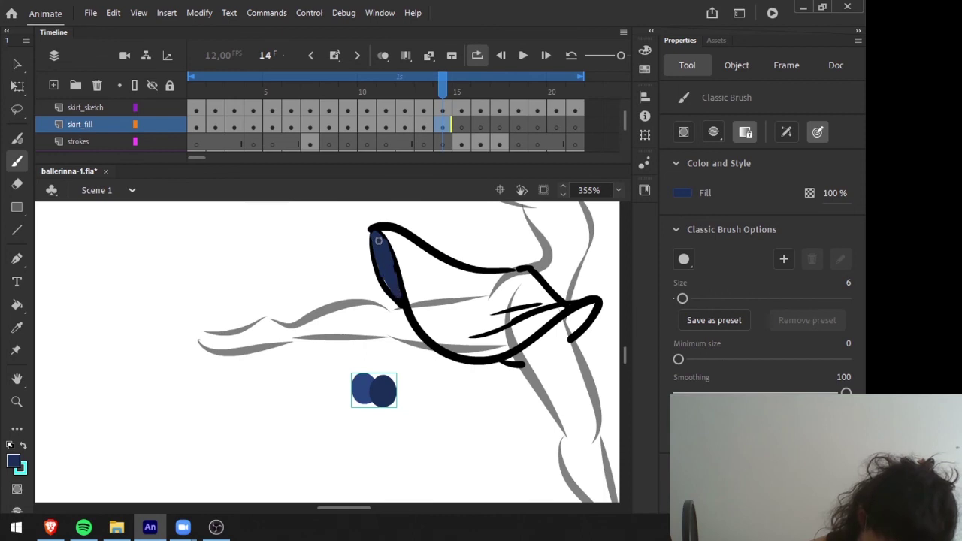
Paint the front fold dark blue on frame 14, and use the sampled medium blue for the skirt's outer fabric.
drag(570, 319, 586, 310)
key(i)
click(363, 388)
key(b)
mouse_move(501, 277)
mouse_down()
mouse_move(527, 281)
mouse_move(466, 347)
mouse_up()
mouse_move(432, 258)
mouse_down()
mouse_move(388, 232)
mouse_move(406, 272)
mouse_move(511, 297)
mouse_up()
Move the colour swatches from frame 14 to frame 15, place them in front of the skirt and paint its inner folds dark blue.
key(i)
click(387, 387)
key(v)
click(380, 389)
key(ctrl+x)
key(.)
key(ctrl+v)
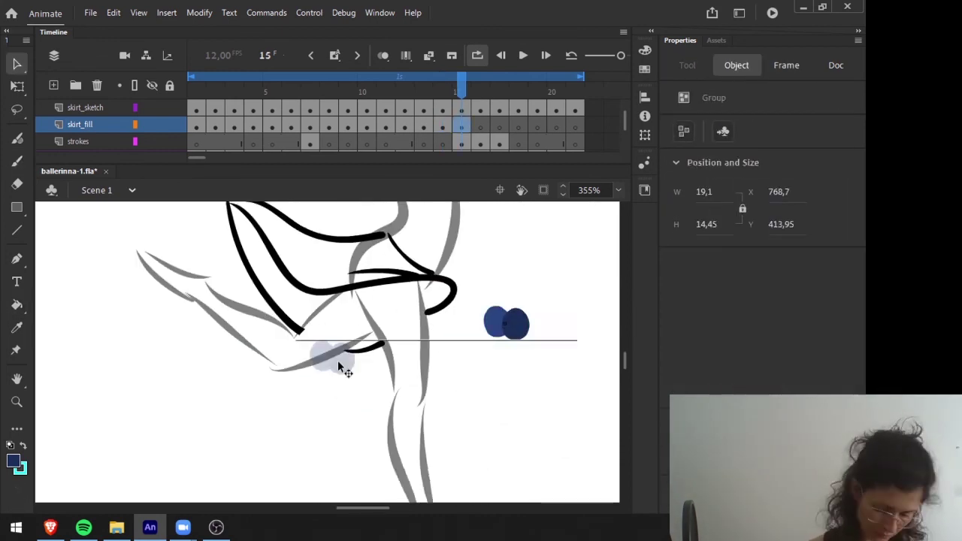
drag(425, 284, 439, 302)
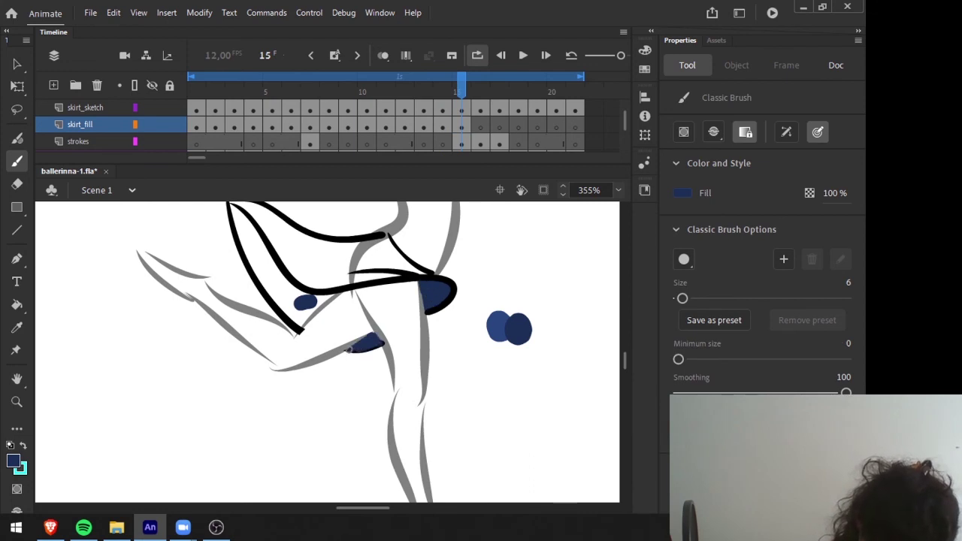
click(821, 134)
drag(268, 266, 299, 319)
Sample the medium-blue swatch and paint the outer fabric of frame 15's skirt.
key(i)
click(499, 326)
drag(383, 245, 411, 339)
key(b)
mouse_move(399, 342)
mouse_down()
mouse_move(415, 335)
mouse_move(373, 347)
mouse_move(290, 304)
mouse_move(275, 275)
mouse_up()
key(e)
Move the colour swatches from frame 15 to frame 16 and paint the skirt's outer fabric medium blue.
key(v)
drag(562, 393, 508, 445)
key(ctrl+x)
key(.)
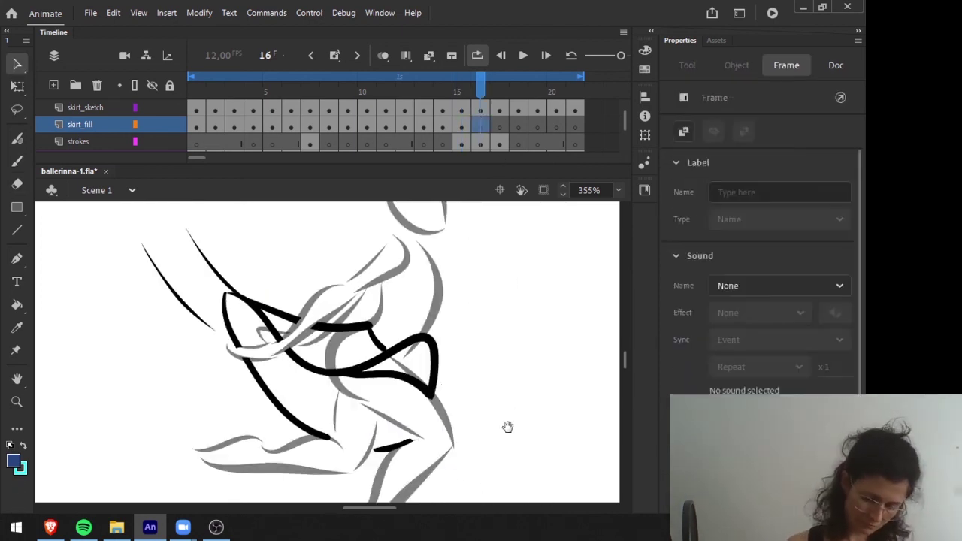
key(ctrl+shift+v)
drag(361, 330, 290, 345)
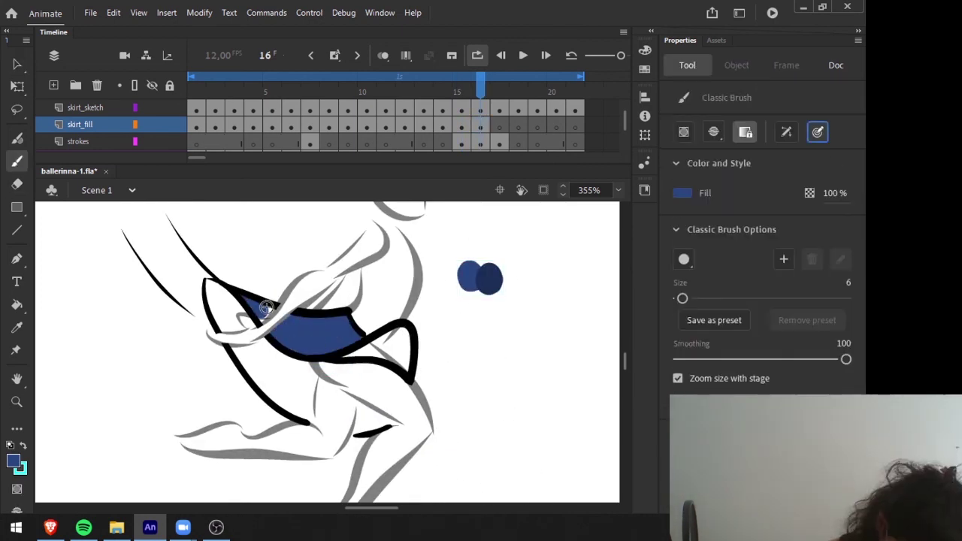
Sample the dark-blue swatch and paint the inner folds of frame 16's skirt.
key(i)
click(490, 280)
key(b)
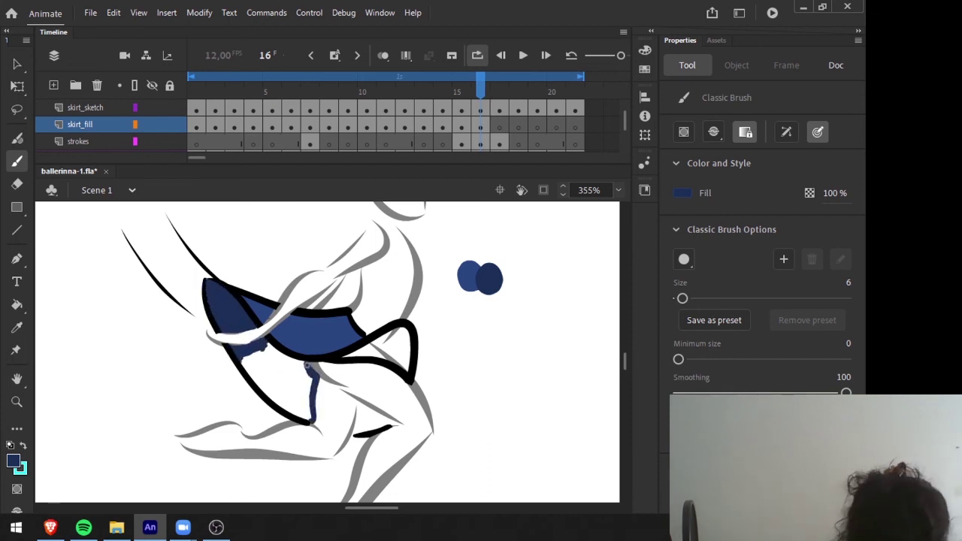
drag(373, 345, 390, 346)
Bring the swatches to frame 17, paint the skirt's rear inner fold dark blue and the two small front folds medium blue.
key(period)
key(period)
key(comma)
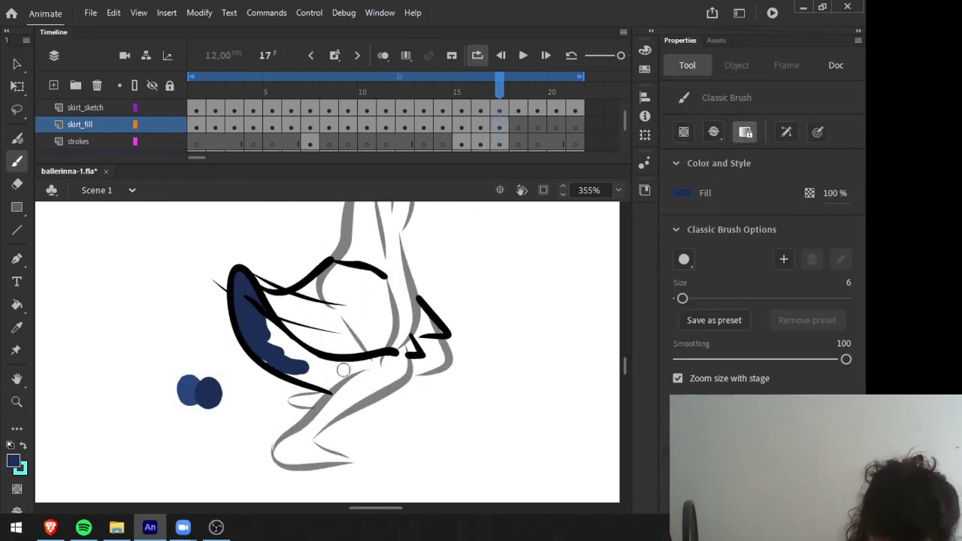
drag(359, 369, 371, 366)
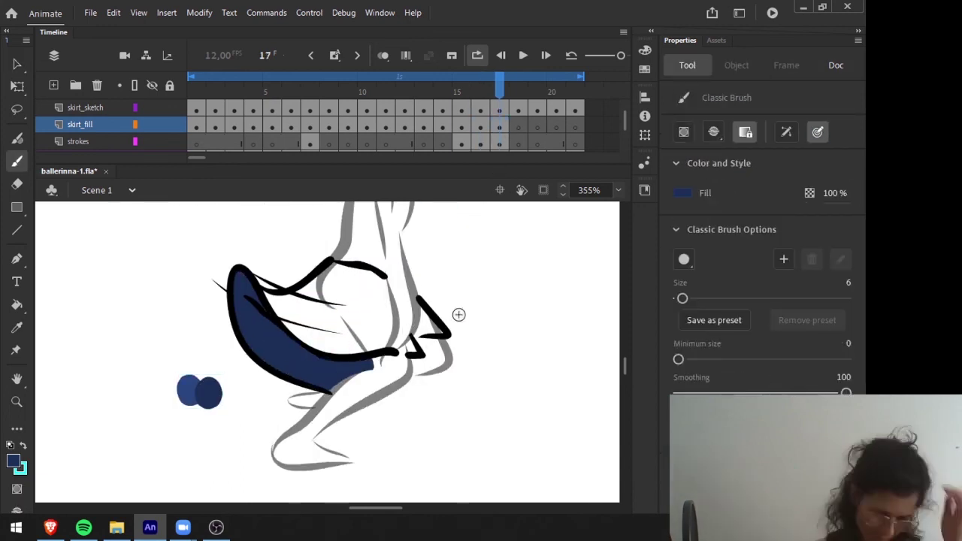
drag(418, 335, 425, 325)
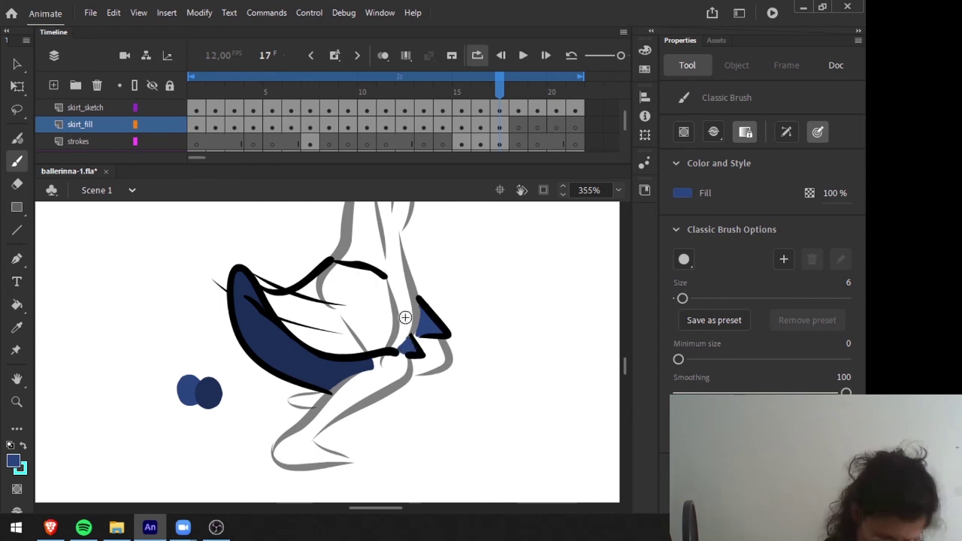
Rework frame 17's black outline where the small front fold meets the skirt's hem line.
key(v)
click(291, 394)
mouse_move(389, 354)
mouse_down()
mouse_move(418, 344)
mouse_move(399, 356)
mouse_up()
key(v)
click(418, 348)
key(b)
key(Delete)
key(Down)
Sample the medium-blue swatch and paint the outer fabric of frame 17's skirt.
key(b)
key(i)
click(189, 390)
key(b)
click(427, 316)
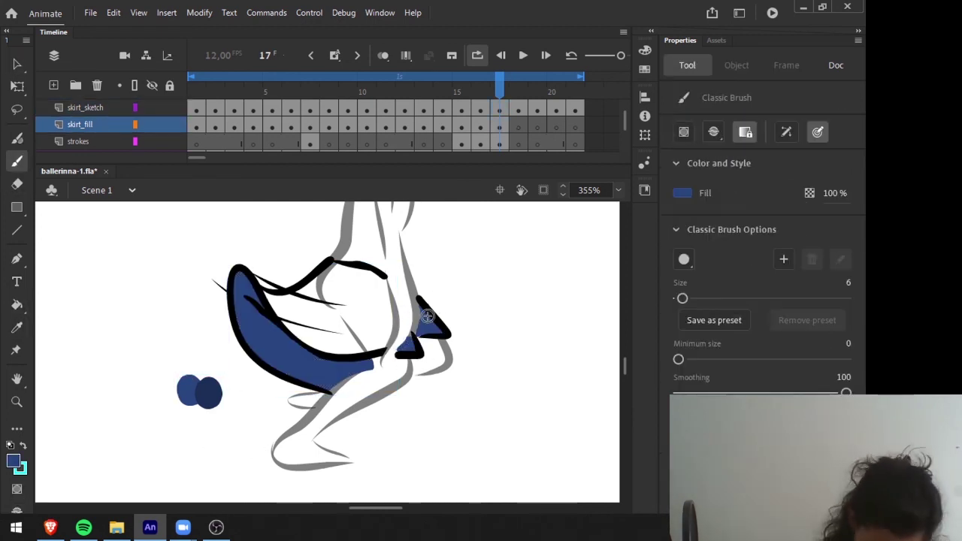
mouse_move(269, 298)
mouse_down()
mouse_move(376, 290)
mouse_move(383, 323)
mouse_move(318, 340)
mouse_move(316, 354)
mouse_up()
Repaint the rear inner fold of frame 17's skirt dark blue.
key(v)
key(Escape)
key(b)
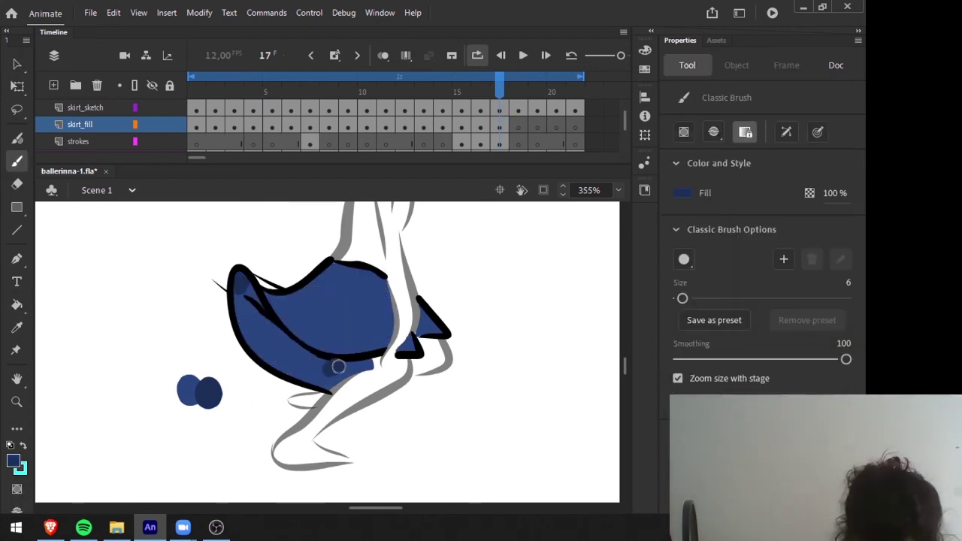
Move the colour swatches from frame 17 to frame 18 and paint the entire skirt medium blue.
key(v)
drag(444, 416, 393, 478)
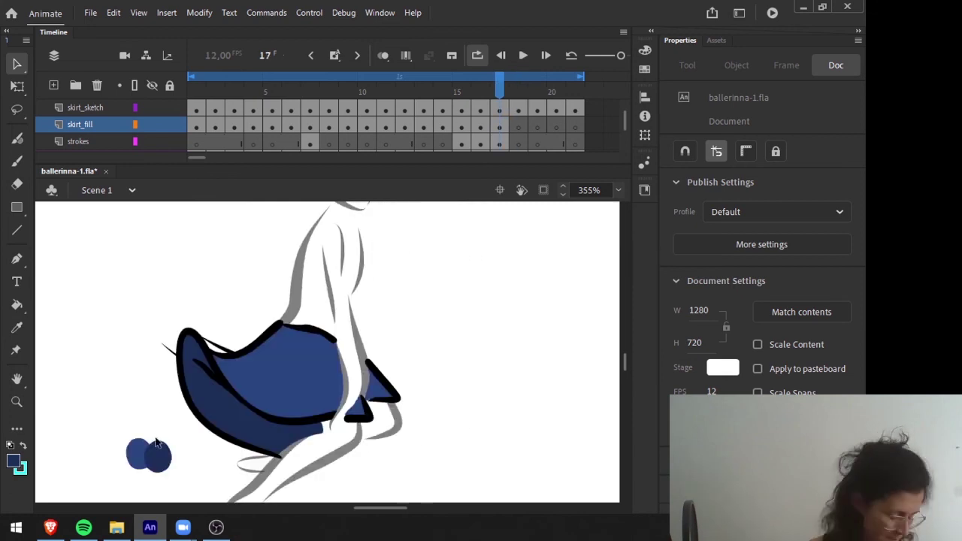
click(157, 449)
key(ctrl+x)
key(.)
key(ctrl+v)
key(b)
drag(299, 316, 328, 260)
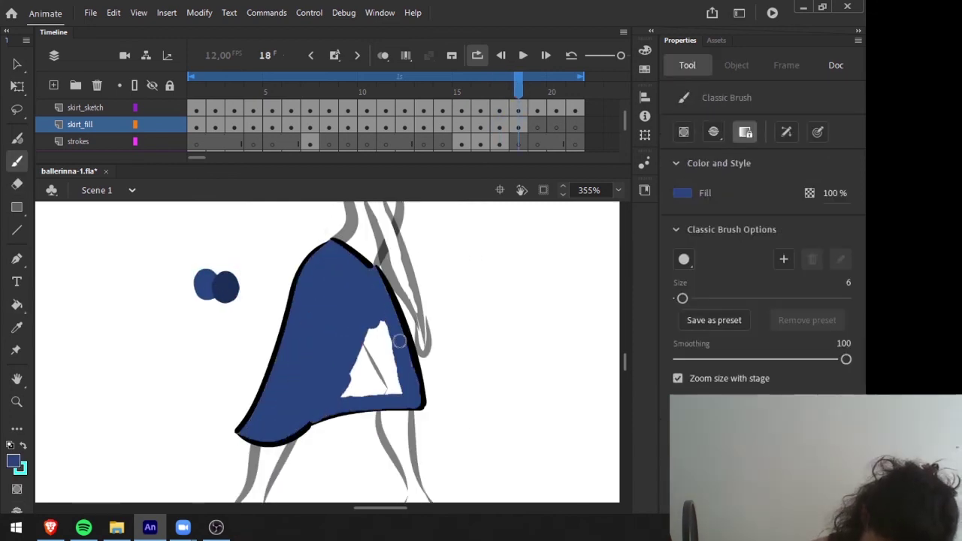
drag(400, 341, 364, 380)
Move the colour swatches from frame 18 to frame 19 and paint the skirt medium blue.
key(v)
click(216, 286)
key(ctrl+x)
key(period)
key(ctrl+v)
key(b)
drag(379, 282, 353, 333)
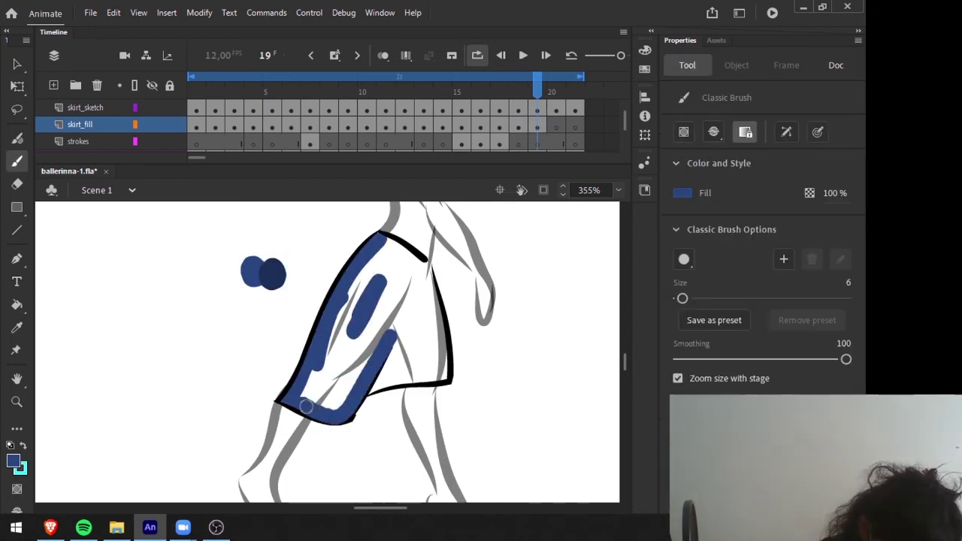
Paint the outer fabric of frame 20's skirt medium blue on skirt_fill.
click(559, 86)
mouse_move(434, 306)
mouse_down()
mouse_move(387, 368)
mouse_move(453, 283)
mouse_up()
key(comma)
key(period)
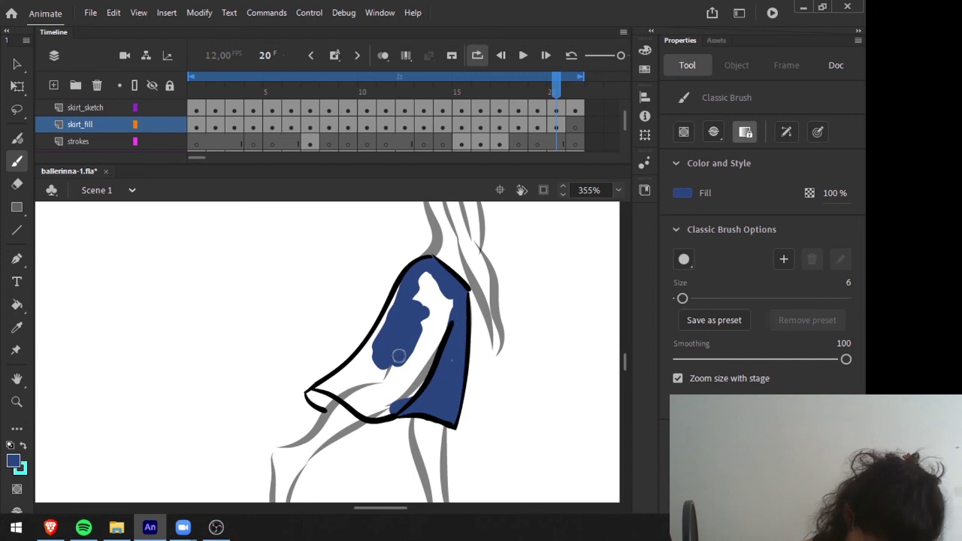
Paste the colour swatches into frame 20 behind the skirt and paint the inner fold at the rear hem dark blue.
key(ctrl+v)
key(v)
drag(330, 355, 262, 324)
key(i)
click(276, 328)
key(b)
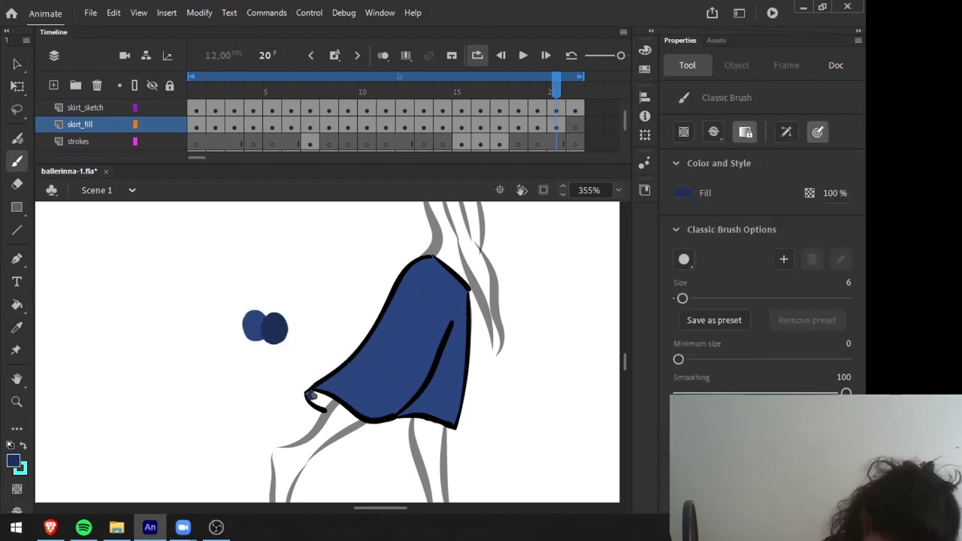
Paste the colour swatches into frame 21, place them behind the skirt and paint its rear inner fold dark blue.
key(.)
key(ctrl+v)
key(v)
drag(275, 385, 284, 389)
Sample the medium-blue swatch and paint the outer fabric of frame 21's skirt around the arm.
key(i)
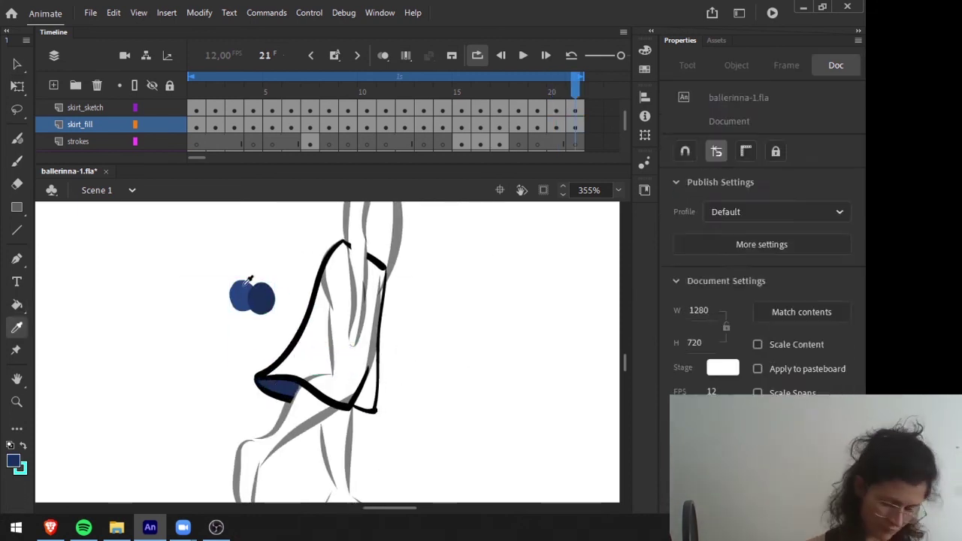
click(245, 290)
key(b)
drag(314, 340, 341, 251)
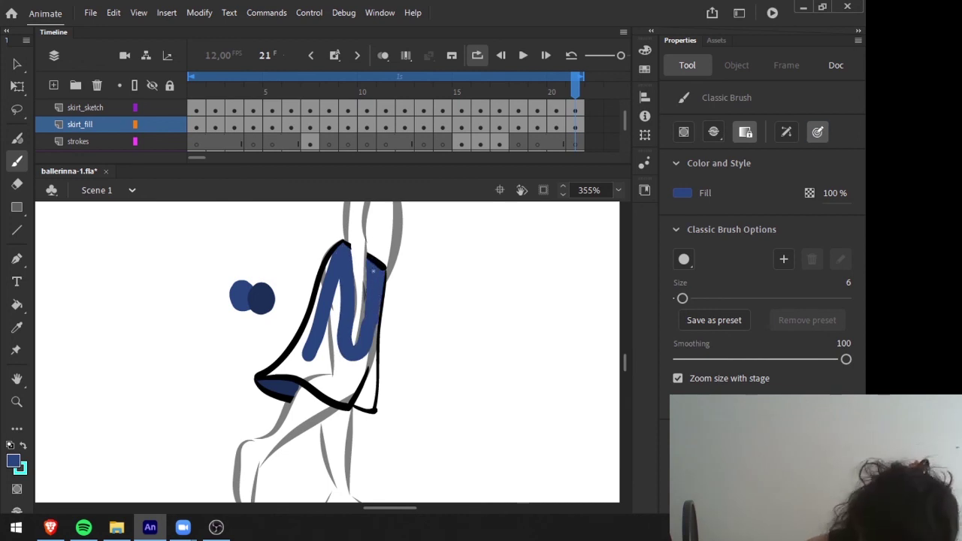
key(e)
mouse_move(273, 372)
mouse_down()
mouse_move(297, 344)
mouse_move(338, 395)
mouse_up()
key(b)
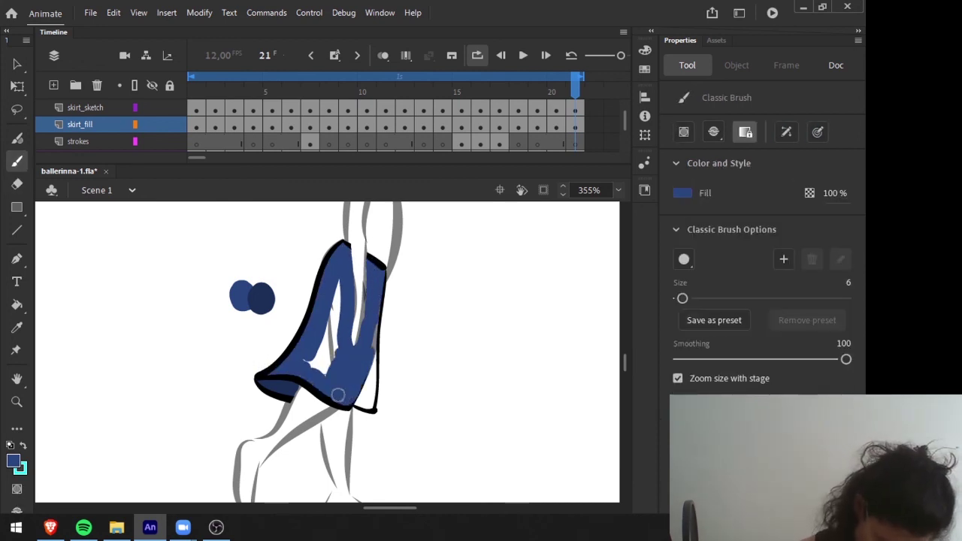
drag(369, 363, 366, 400)
Delete the colour swatches from frame 21.
key(v)
click(253, 294)
key(Delete)
Set the stage zoom to 140%, play the animation from frame 1 to review the coloured skirt, and return to frame 1.
drag(576, 85, 196, 85)
drag(608, 190, 546, 197)
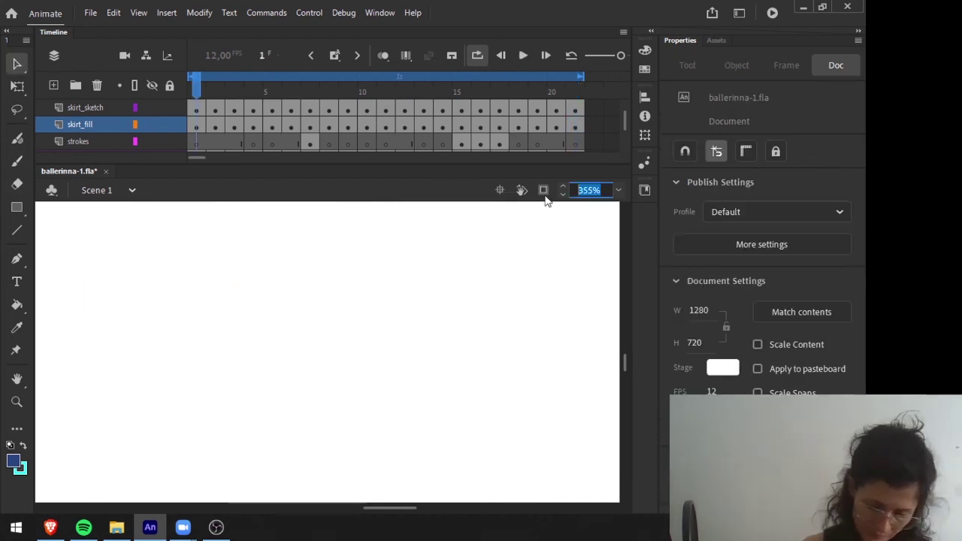
text(140)
key(Return)
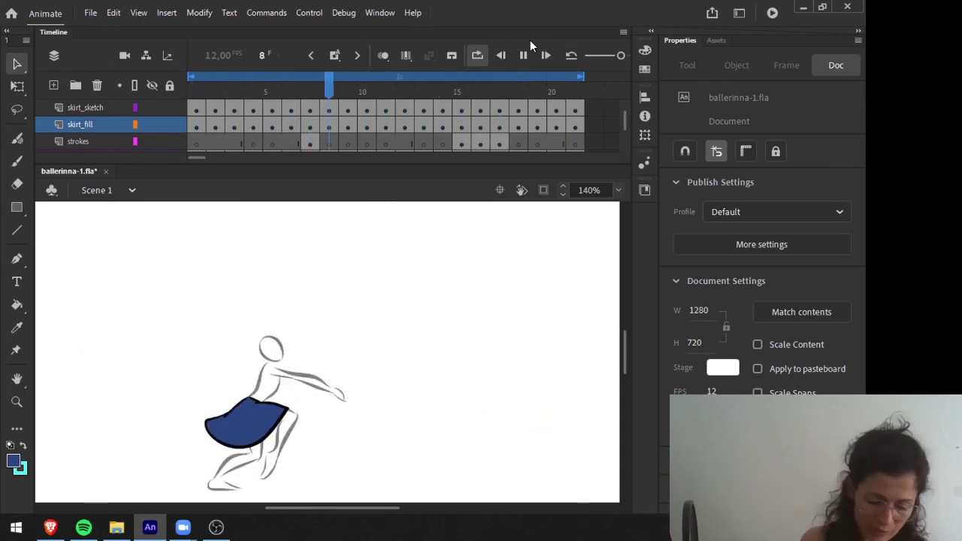
click(482, 85)
drag(481, 85, 149, 90)
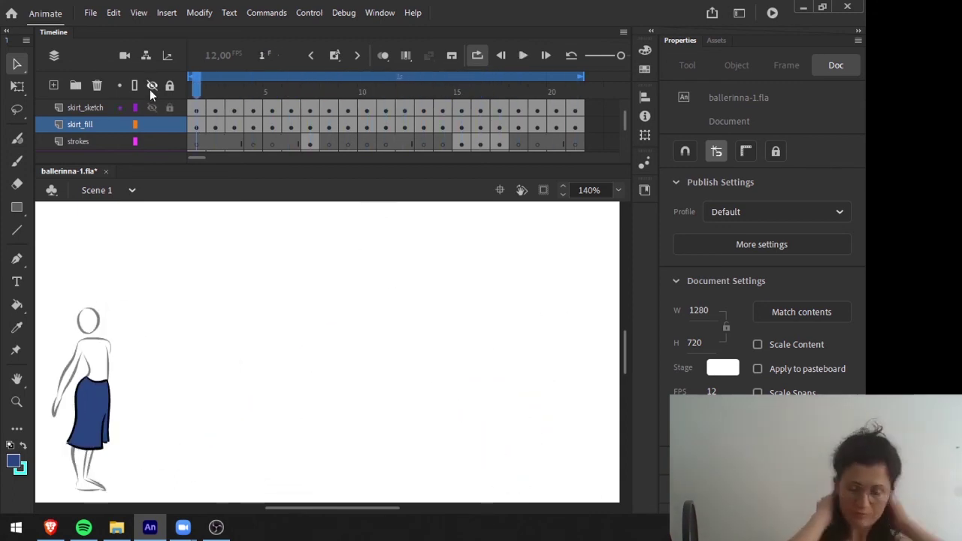